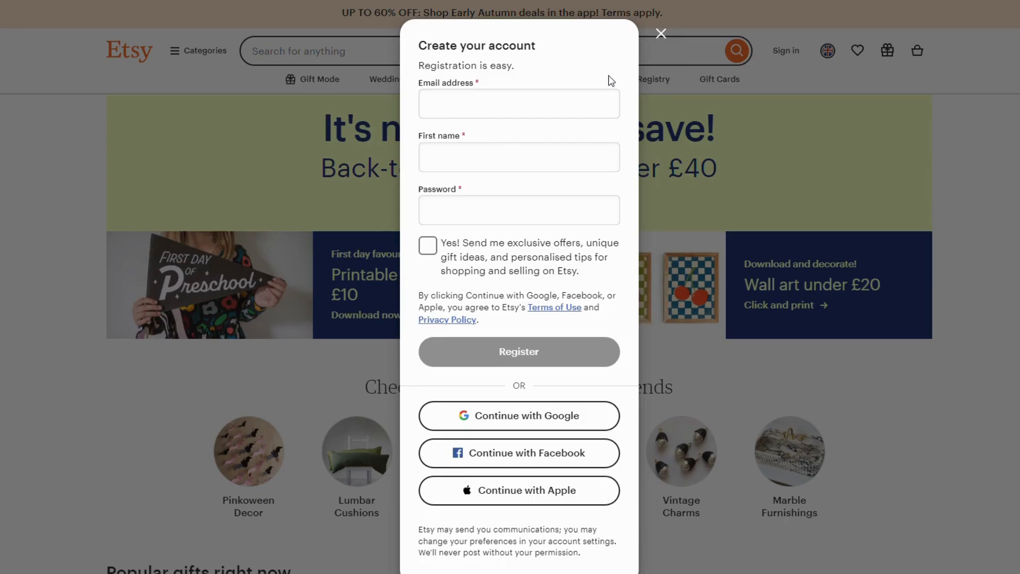
Step: Register a new Etsy account through Google with the first listed Google account and approve the sign-in
{"action": "left_click", "coordinate": [483, 98]}
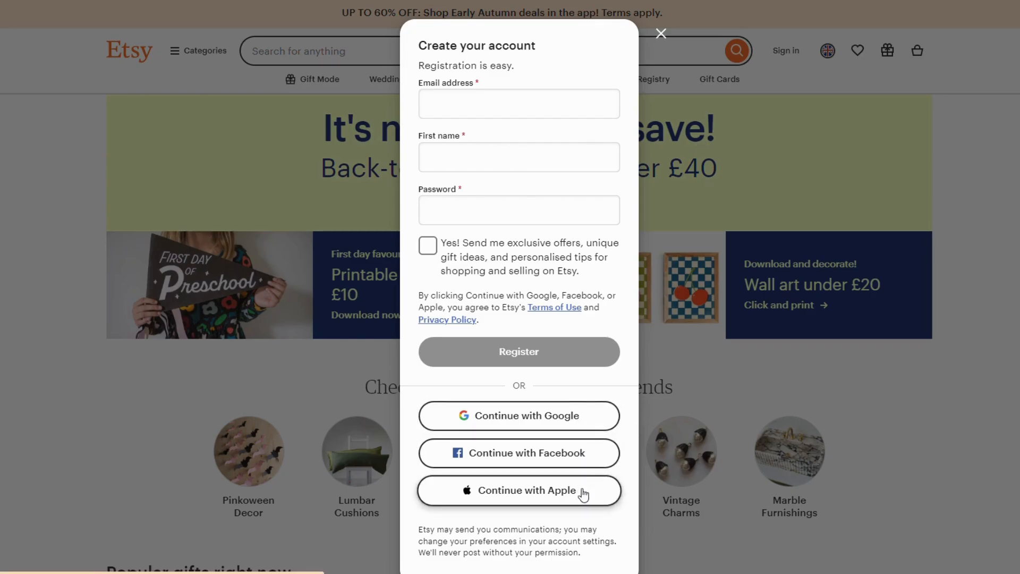
{"action": "left_click", "coordinate": [569, 416]}
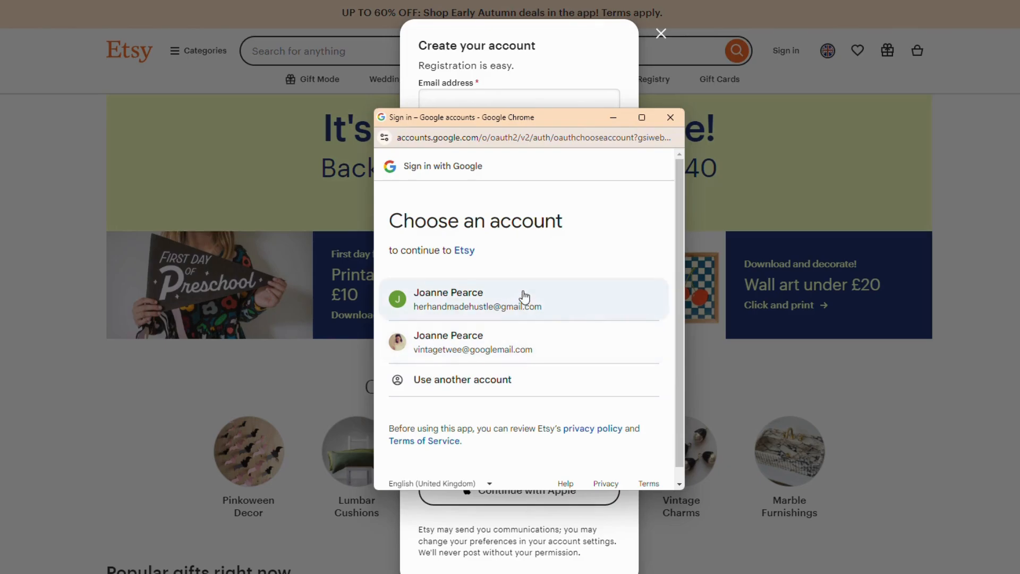
{"action": "left_click", "coordinate": [543, 304]}
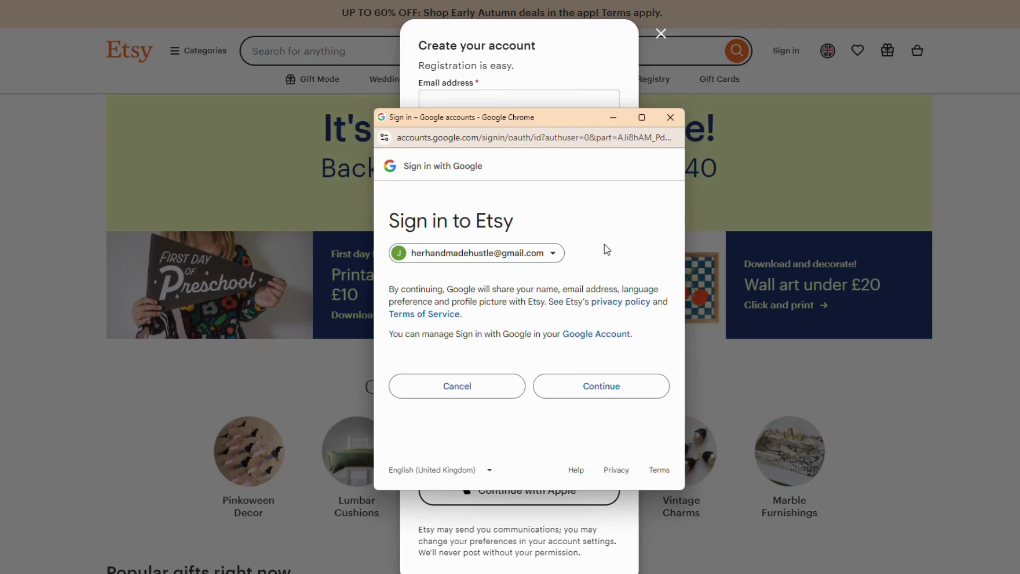
{"action": "left_click", "coordinate": [614, 397]}
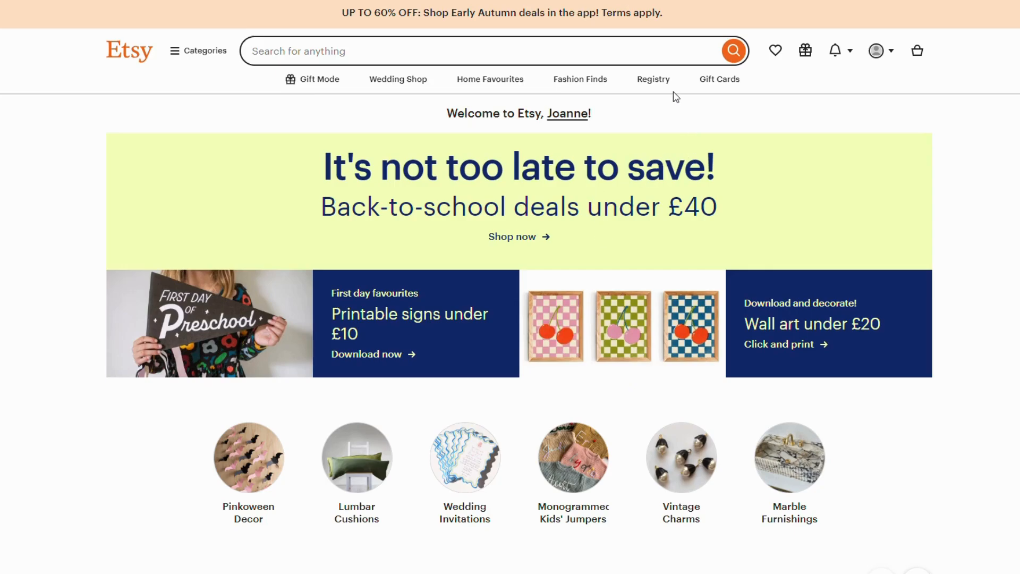
Step: Begin opening a seller shop from the account options, accepting the welcome page's set-up terms
{"action": "left_click", "coordinate": [892, 54]}
{"action": "left_click", "coordinate": [862, 102]}
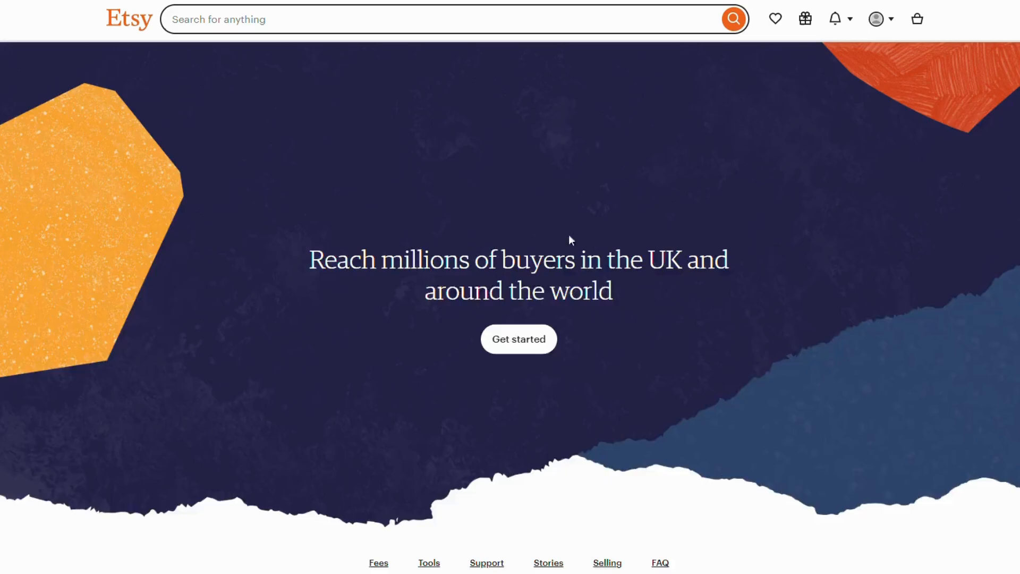
{"action": "left_click", "coordinate": [519, 346]}
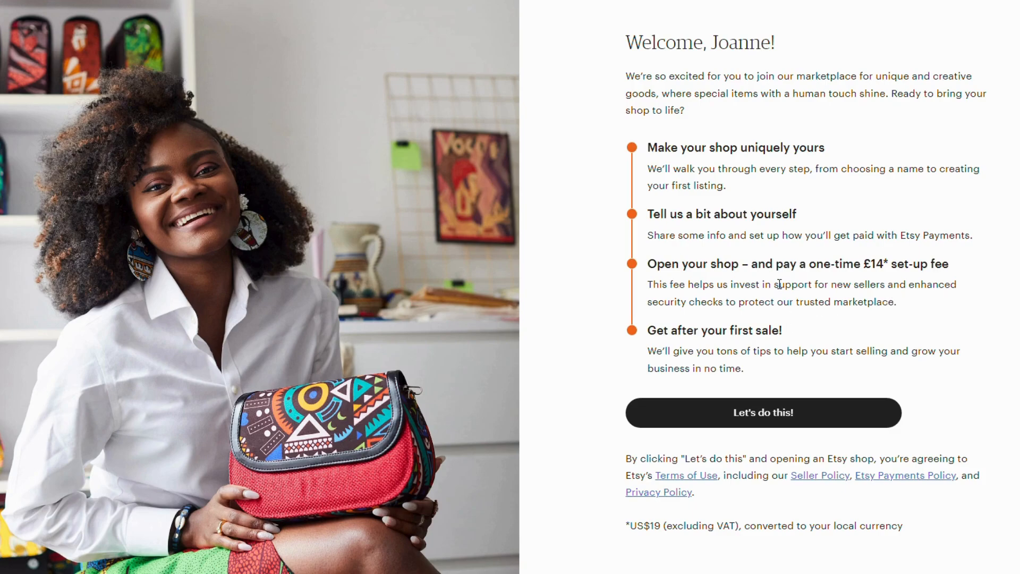
{"action": "left_click", "coordinate": [748, 423]}
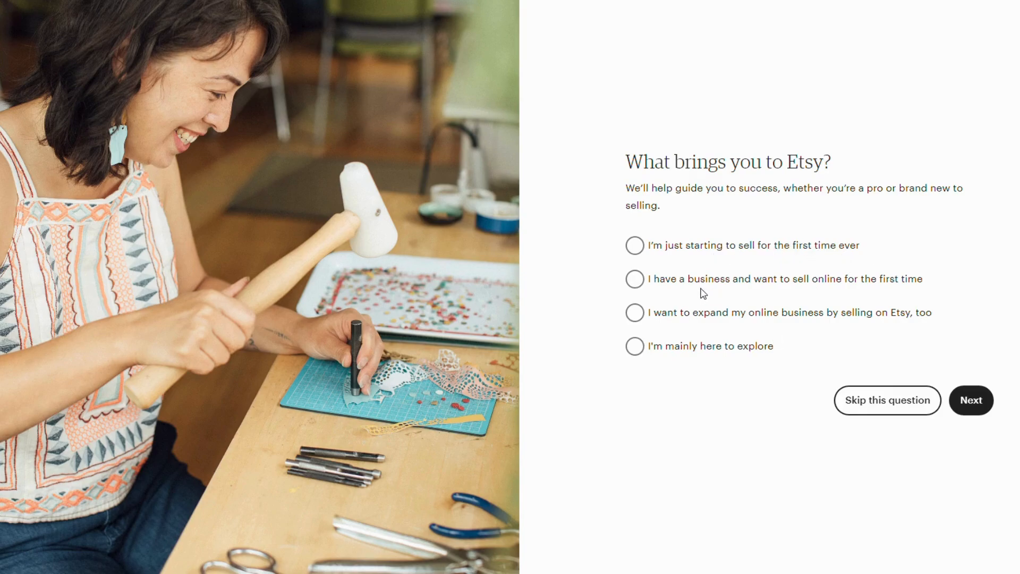
Step: Answer what brings you to Etsy with "I have a business and want to sell online for the first time"
{"action": "left_click", "coordinate": [632, 319]}
{"action": "left_click", "coordinate": [637, 278]}
{"action": "left_click", "coordinate": [965, 400]}
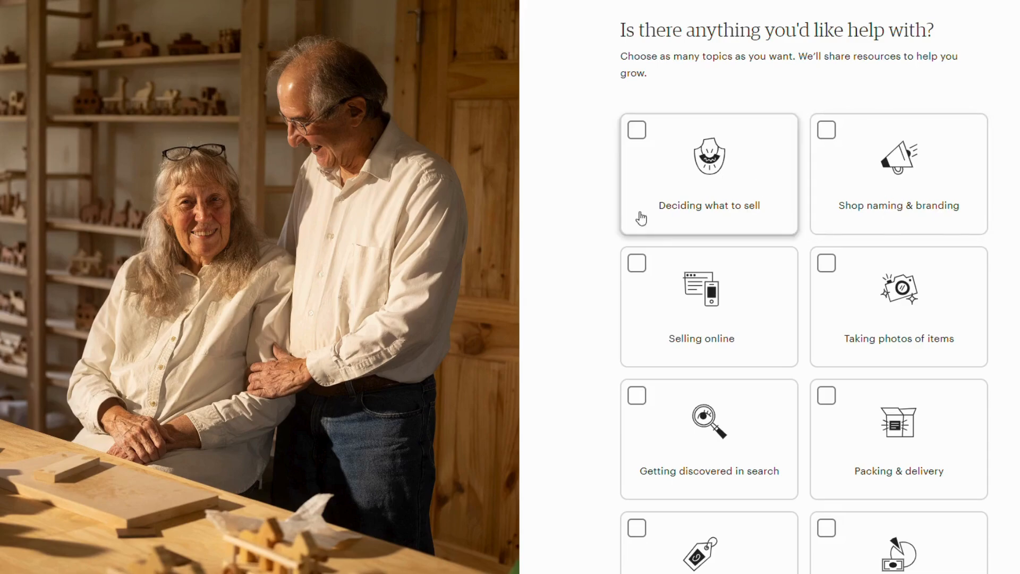
Step: Choose Selling online, Getting discovered in search and Marketing to new audiences as help topics, and submit them
{"action": "scroll", "coordinate": [906, 275], "scroll_direction": "down", "scroll_amount": 1}
{"action": "scroll", "coordinate": [840, 276], "scroll_direction": "down", "scroll_amount": 2}
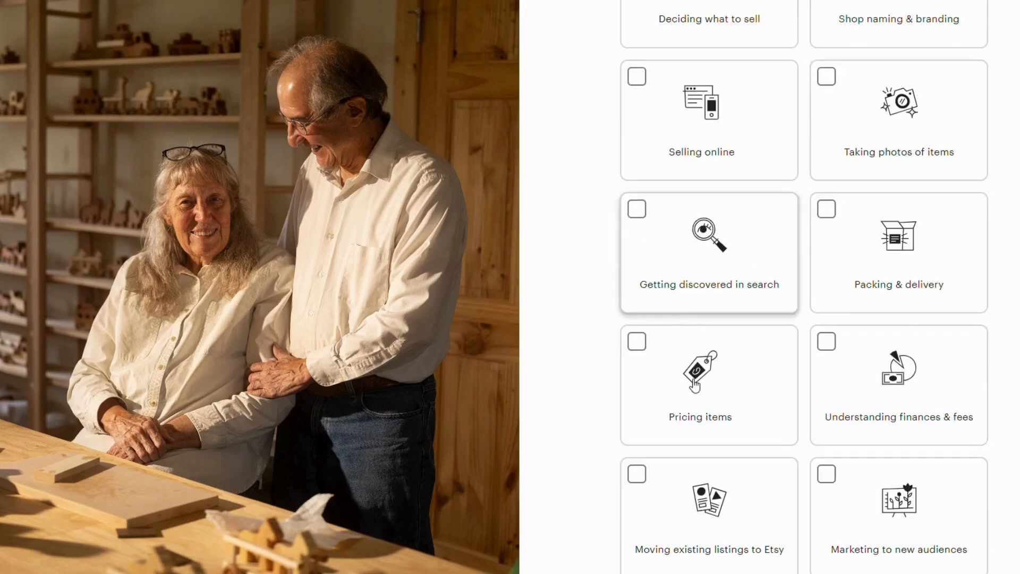
{"action": "scroll", "coordinate": [872, 278], "scroll_direction": "down", "scroll_amount": 3}
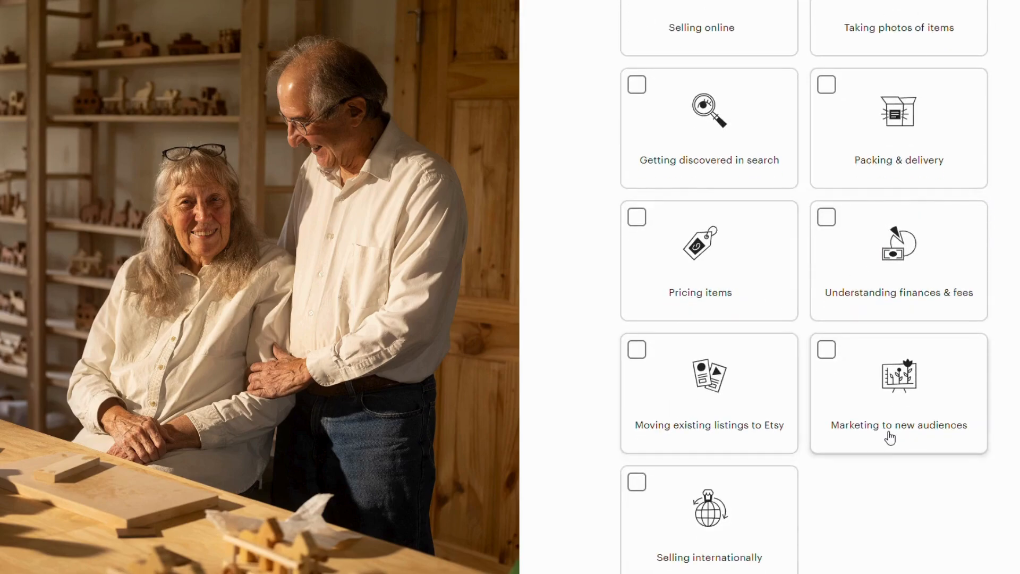
{"action": "scroll", "coordinate": [840, 375], "scroll_direction": "up", "scroll_amount": 6}
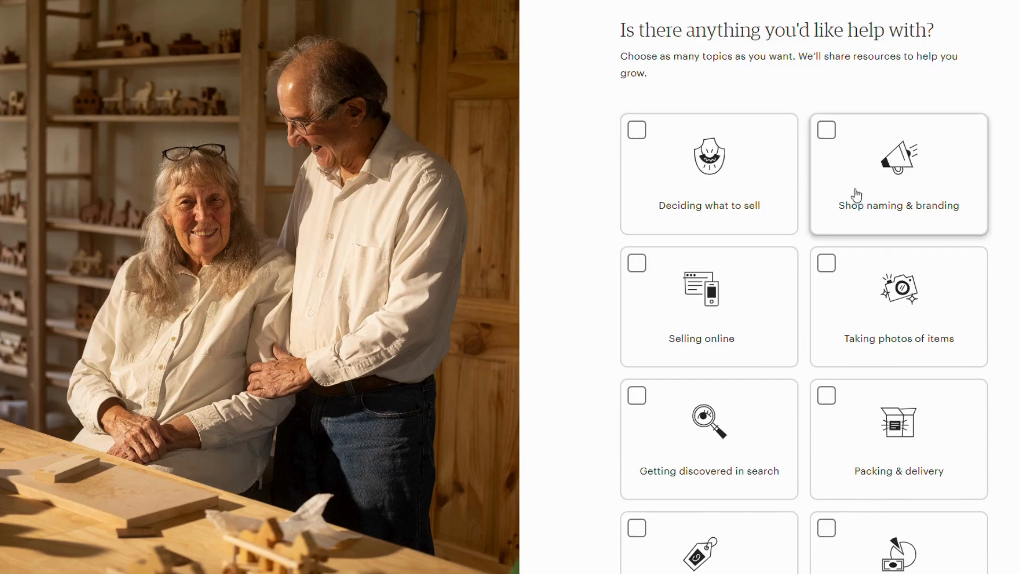
{"action": "scroll", "coordinate": [892, 316], "scroll_direction": "down", "scroll_amount": 1}
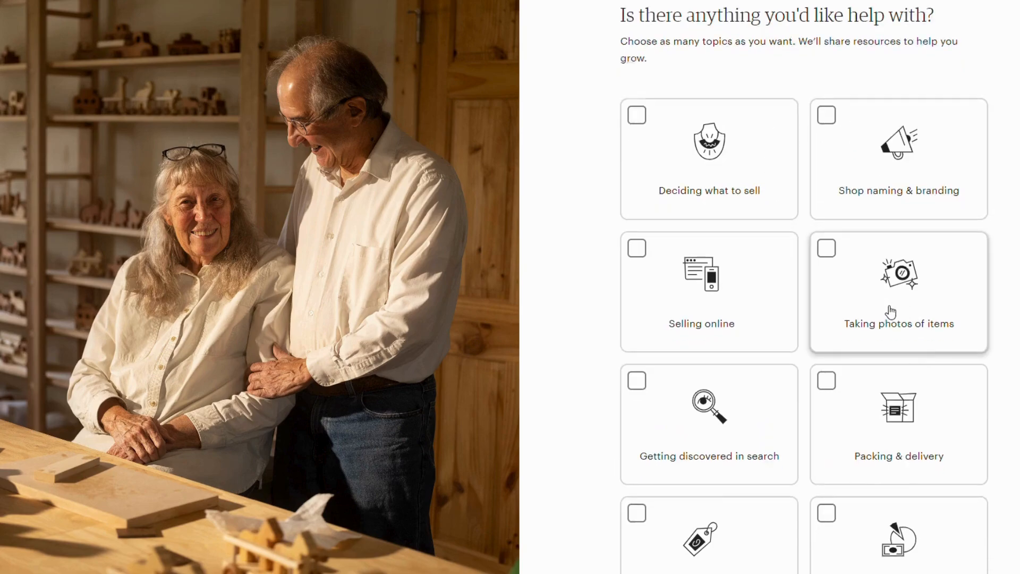
{"action": "left_click", "coordinate": [723, 262]}
{"action": "scroll", "coordinate": [799, 239], "scroll_direction": "down", "scroll_amount": 1}
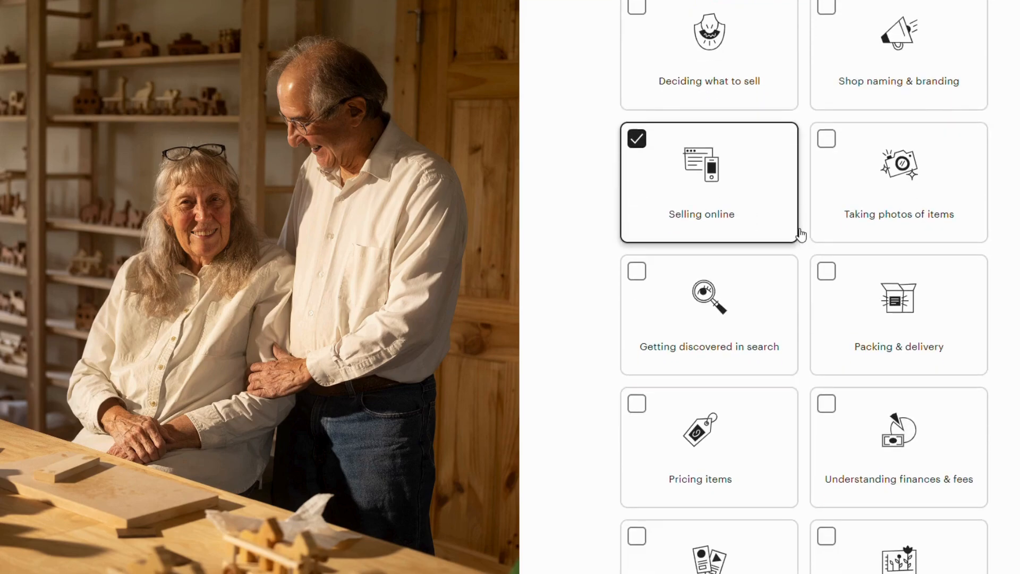
{"action": "left_click", "coordinate": [672, 346]}
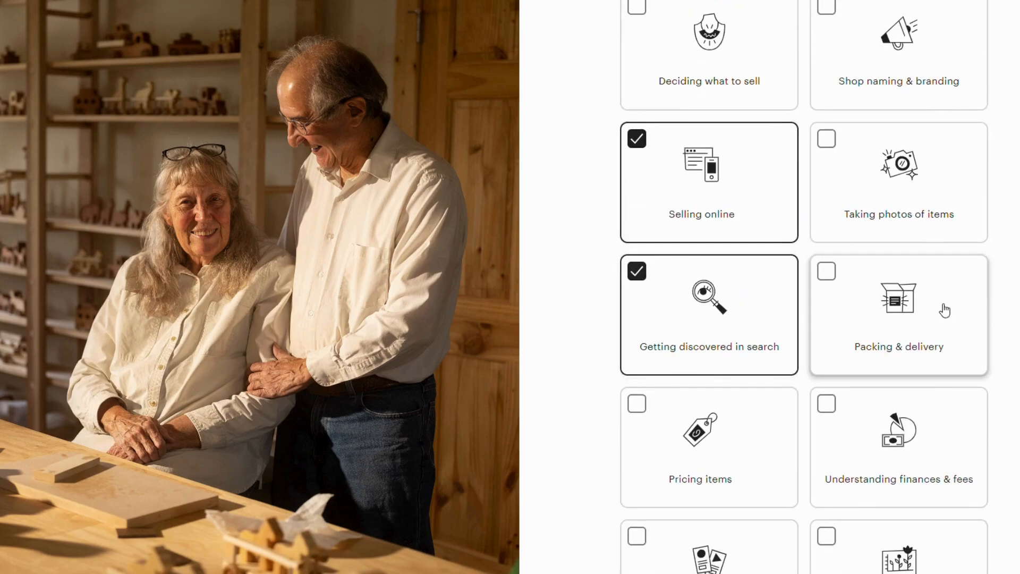
{"action": "scroll", "coordinate": [945, 308], "scroll_direction": "down", "scroll_amount": 2}
{"action": "scroll", "coordinate": [945, 310], "scroll_direction": "down", "scroll_amount": 1}
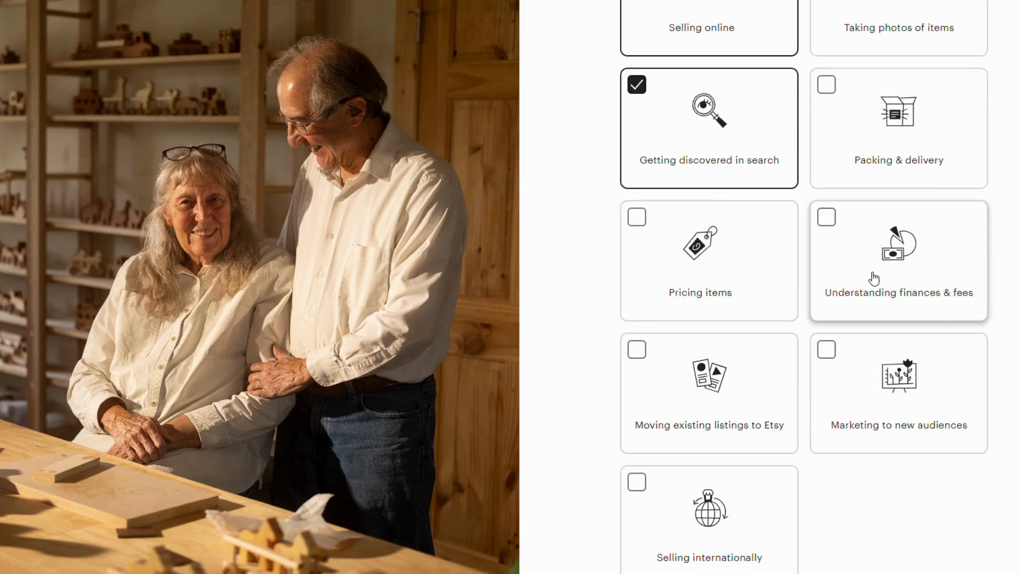
{"action": "left_click", "coordinate": [866, 406]}
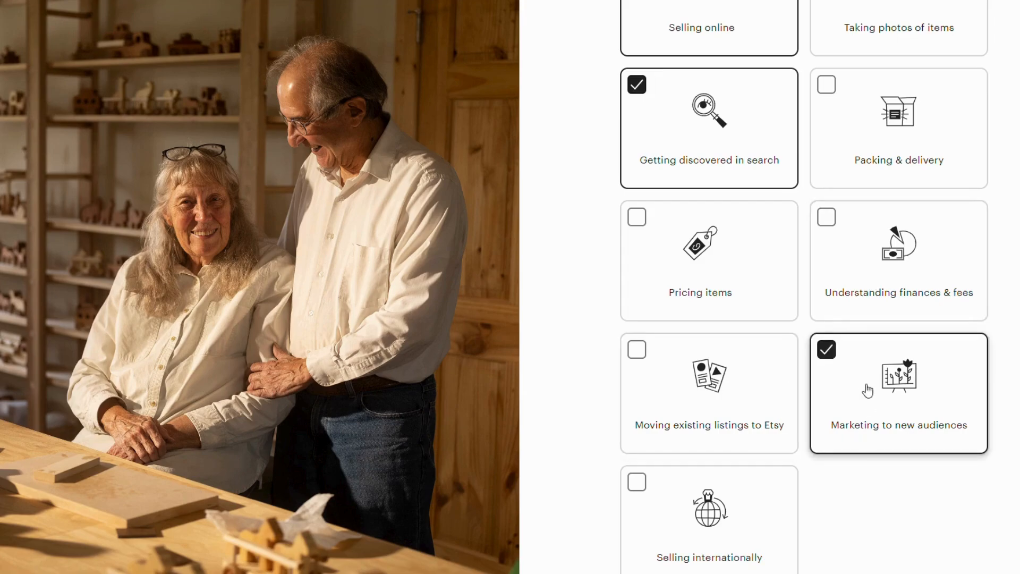
{"action": "scroll", "coordinate": [866, 387], "scroll_direction": "down", "scroll_amount": 2}
{"action": "left_click", "coordinate": [969, 528]}
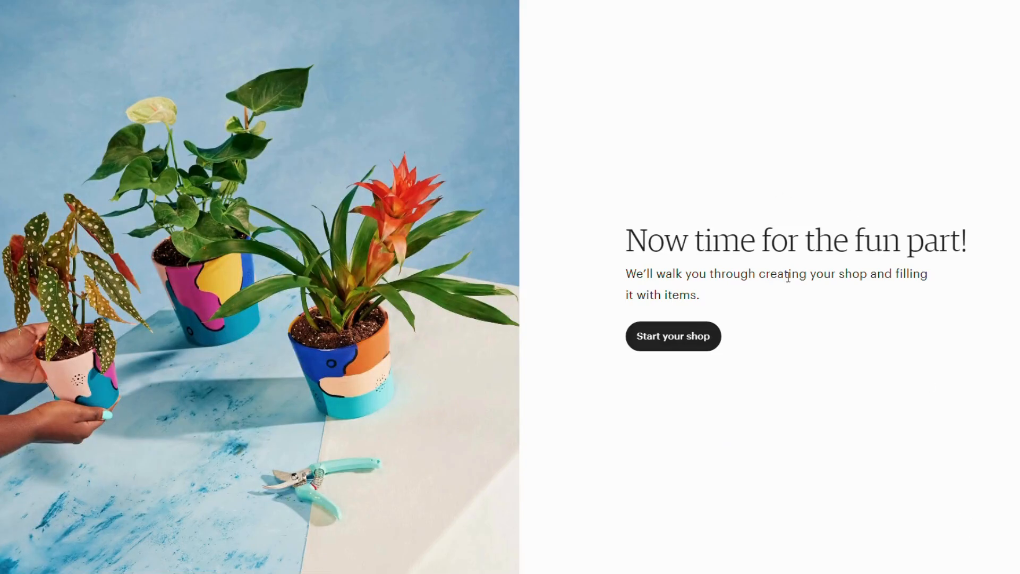
Step: Start the shop set-up and save the shop preferences with United Kingdom as the shop country
{"action": "left_click", "coordinate": [685, 348]}
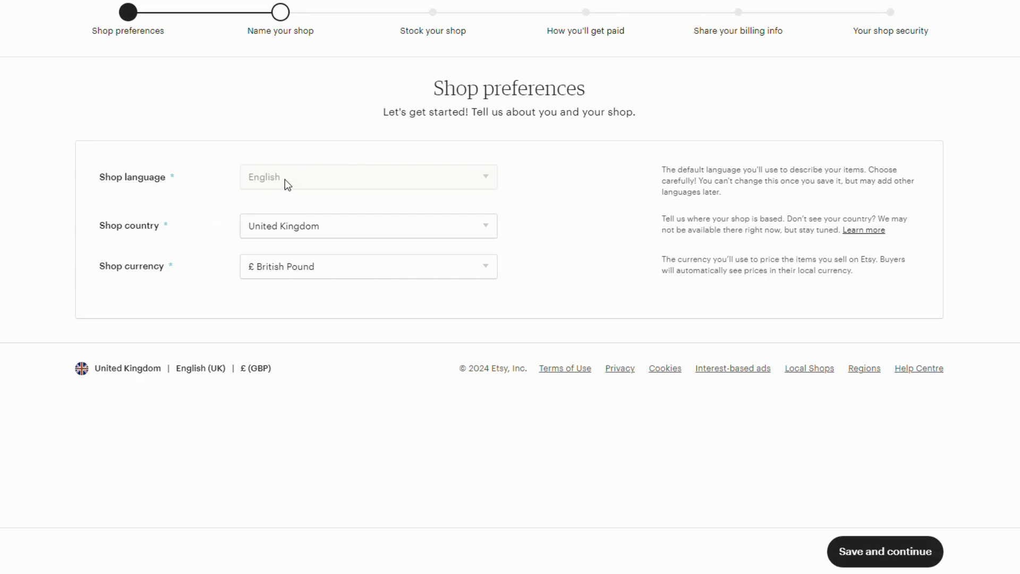
{"action": "left_click", "coordinate": [319, 239]}
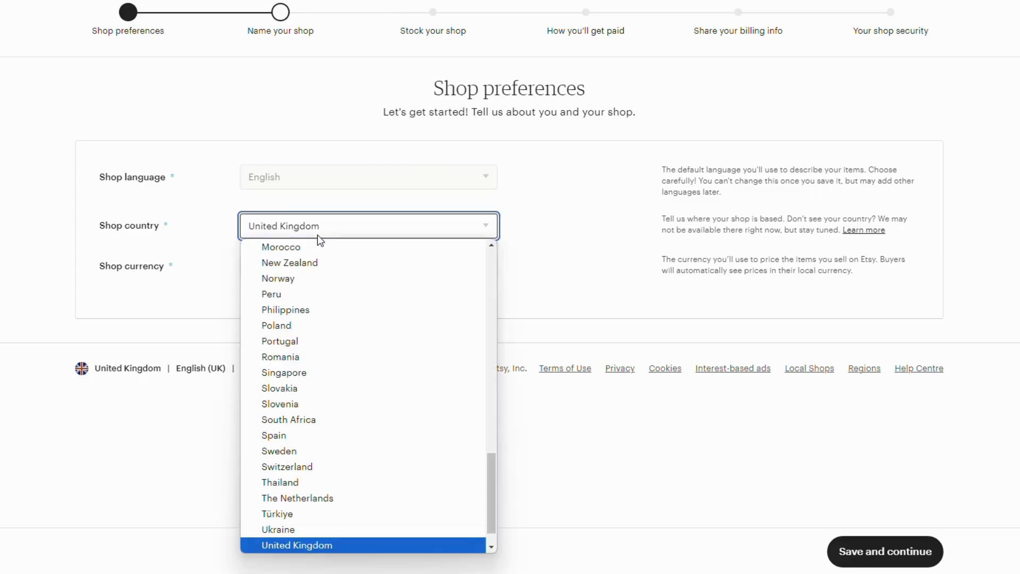
{"action": "left_click", "coordinate": [316, 546]}
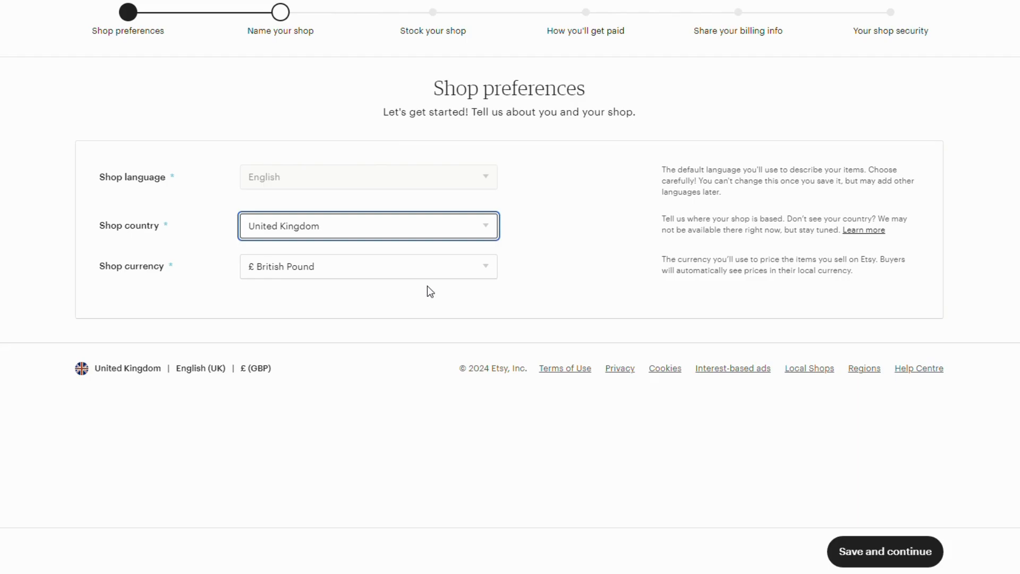
{"action": "left_click", "coordinate": [917, 556]}
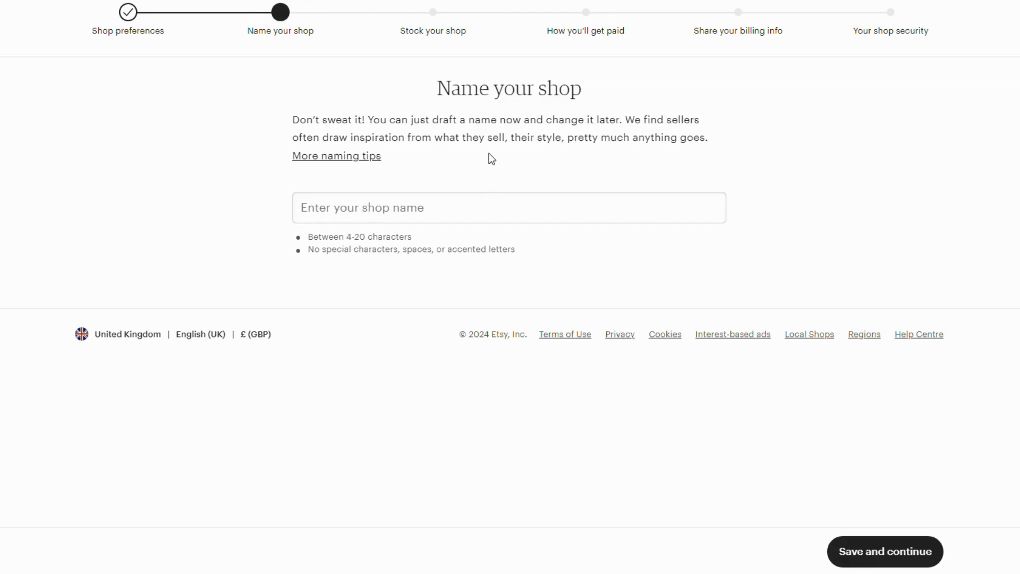
Step: Name the shop HerHandmadeHustle, written without spaces, and save it
{"action": "left_click", "coordinate": [495, 207]}
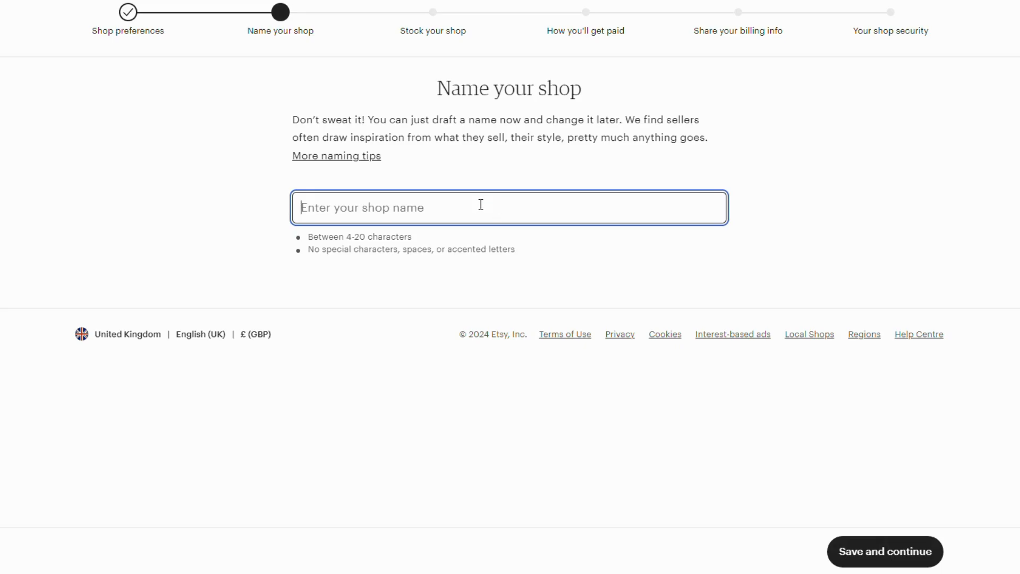
{"action": "type", "text": "Her Han"}
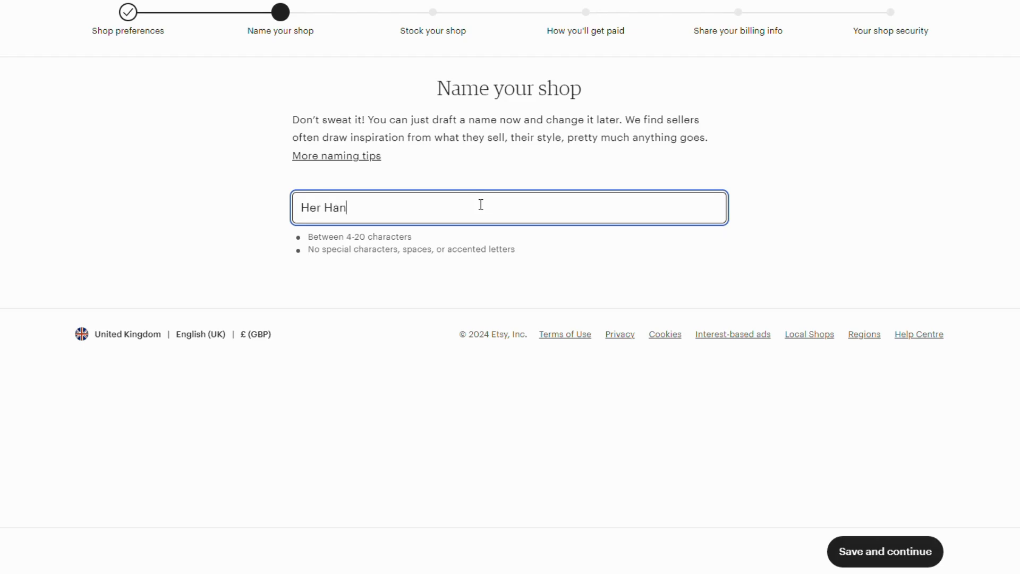
{"action": "type", "text": "dmade Hustle"}
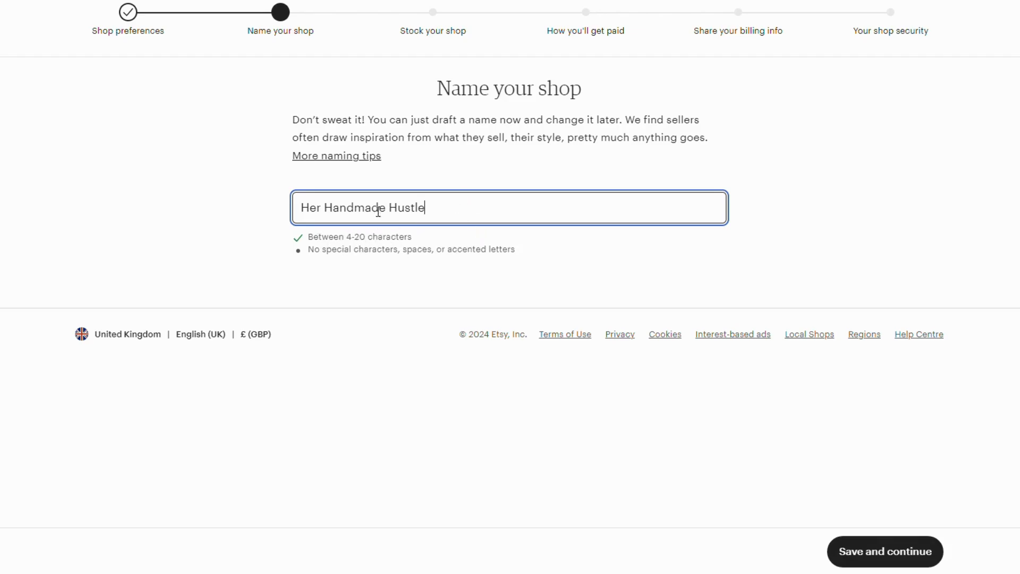
{"action": "key", "text": "BackSpace"}
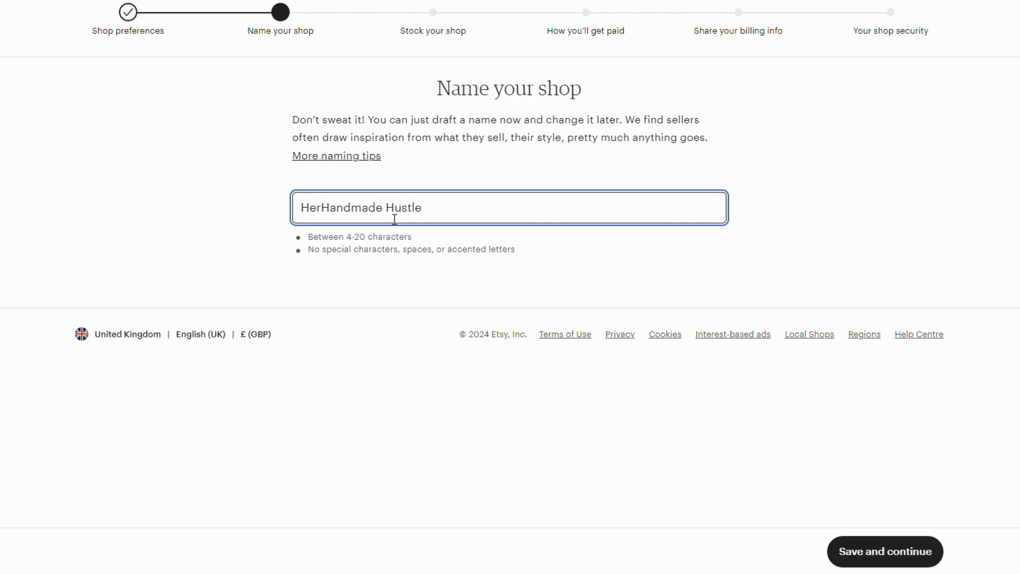
{"action": "left_click", "coordinate": [386, 208]}
{"action": "key", "text": "BackSpace"}
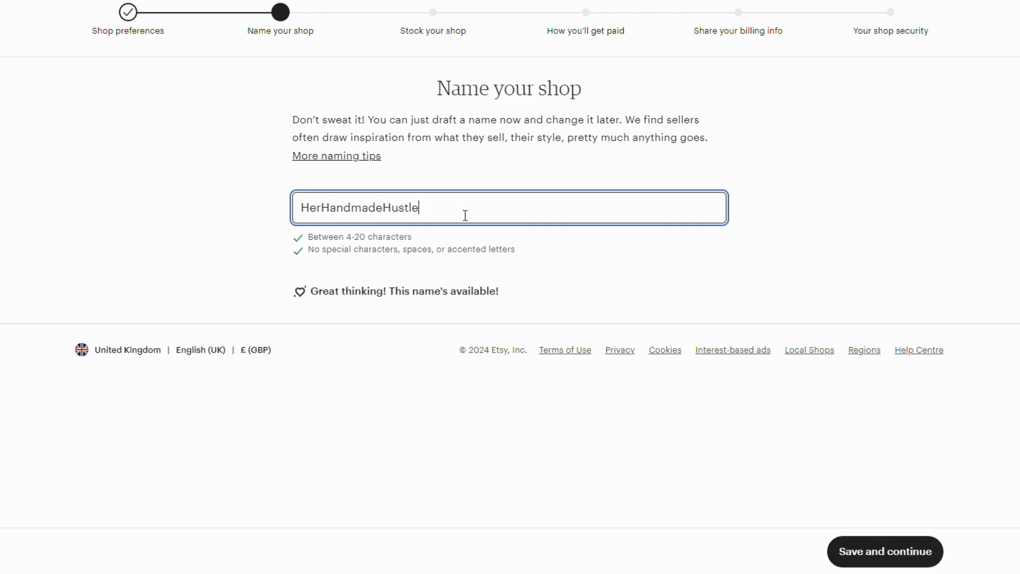
{"action": "left_click", "coordinate": [425, 214]}
{"action": "left_click", "coordinate": [861, 553]}
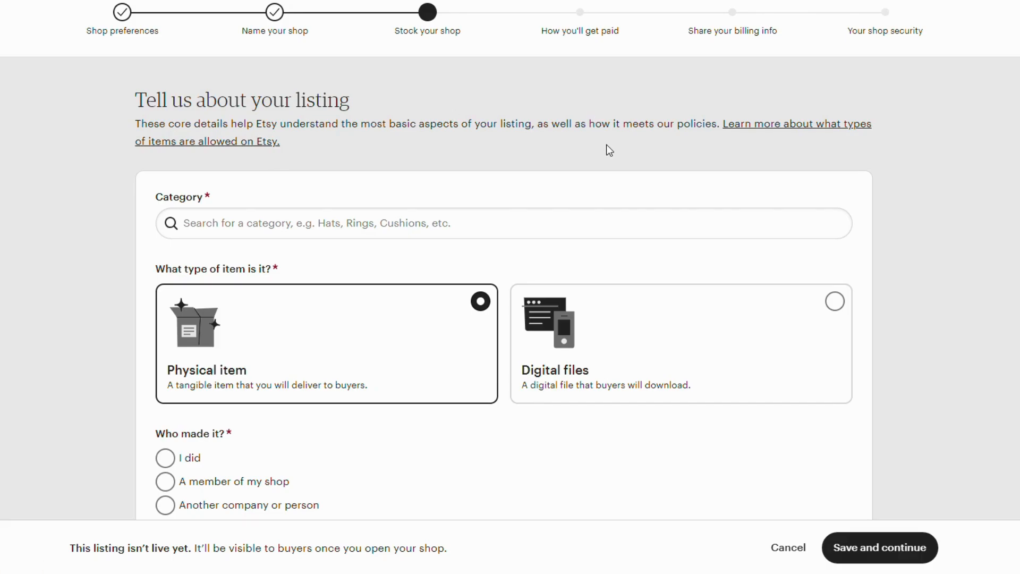
Step: Examine the listing form's category, item type, maker, product kind, production date and production partner fields
{"action": "scroll", "coordinate": [607, 146], "scroll_direction": "down", "scroll_amount": 5}
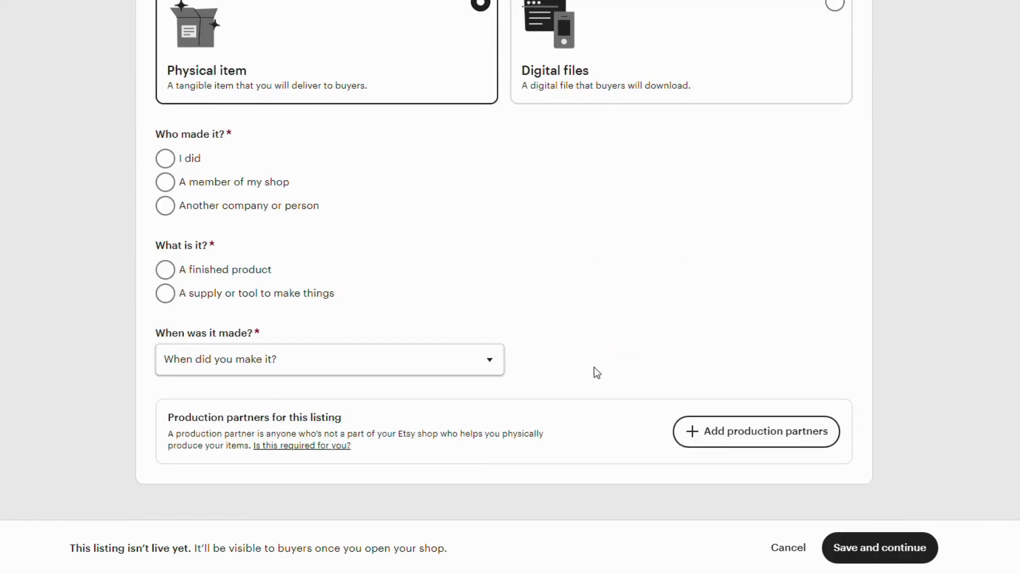
{"action": "scroll", "coordinate": [482, 303], "scroll_direction": "up", "scroll_amount": 5}
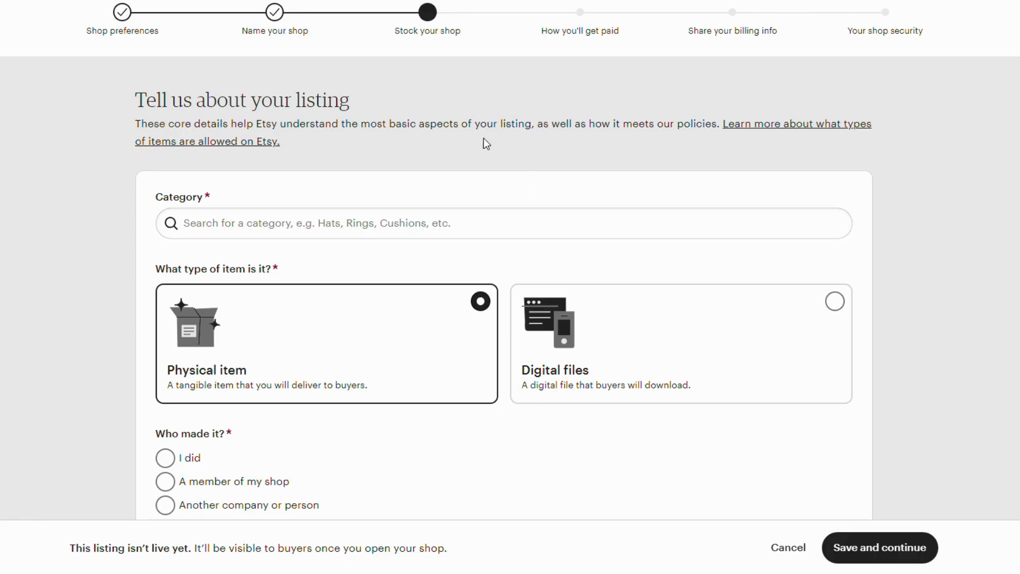
{"action": "scroll", "coordinate": [251, 211], "scroll_direction": "down", "scroll_amount": 1}
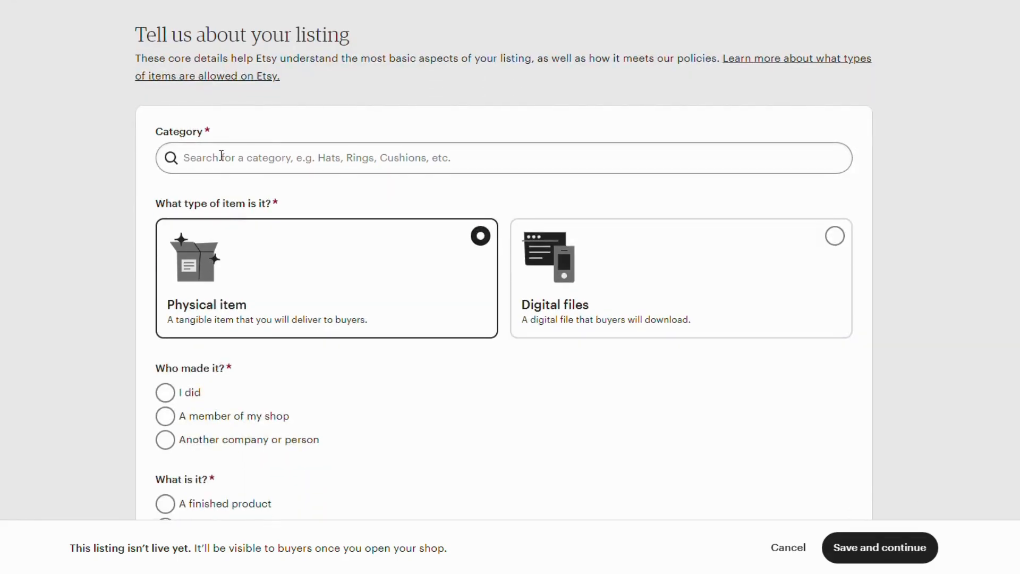
{"action": "scroll", "coordinate": [405, 200], "scroll_direction": "down", "scroll_amount": 1}
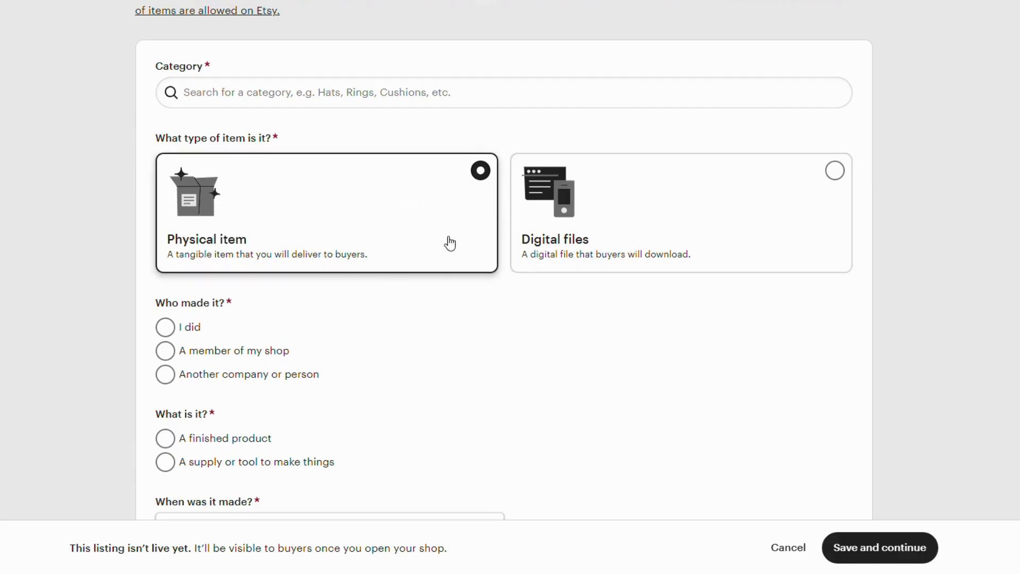
{"action": "scroll", "coordinate": [436, 206], "scroll_direction": "down", "scroll_amount": 1}
{"action": "scroll", "coordinate": [436, 206], "scroll_direction": "down", "scroll_amount": 2}
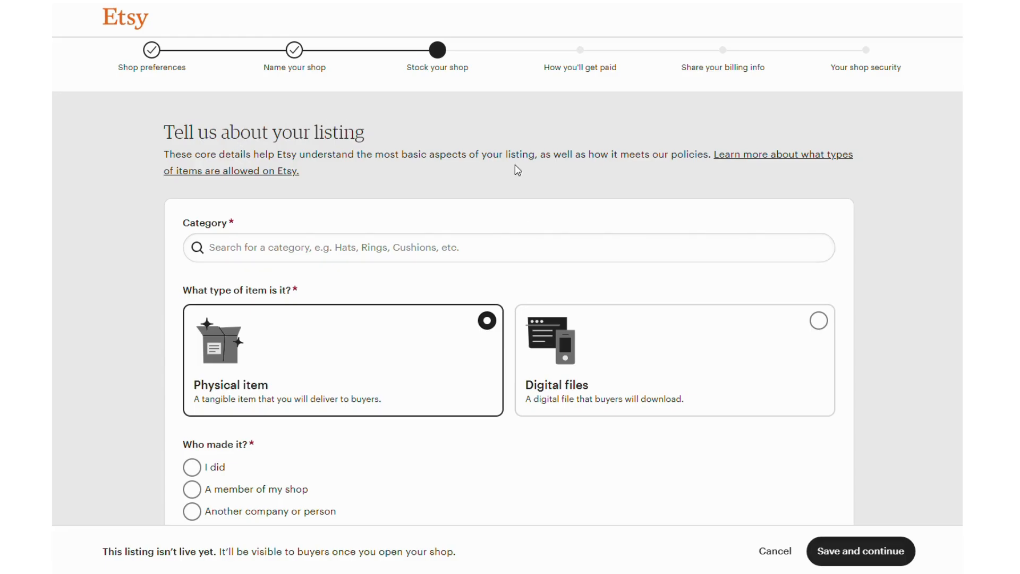
{"action": "scroll", "coordinate": [518, 170], "scroll_direction": "down", "scroll_amount": 1}
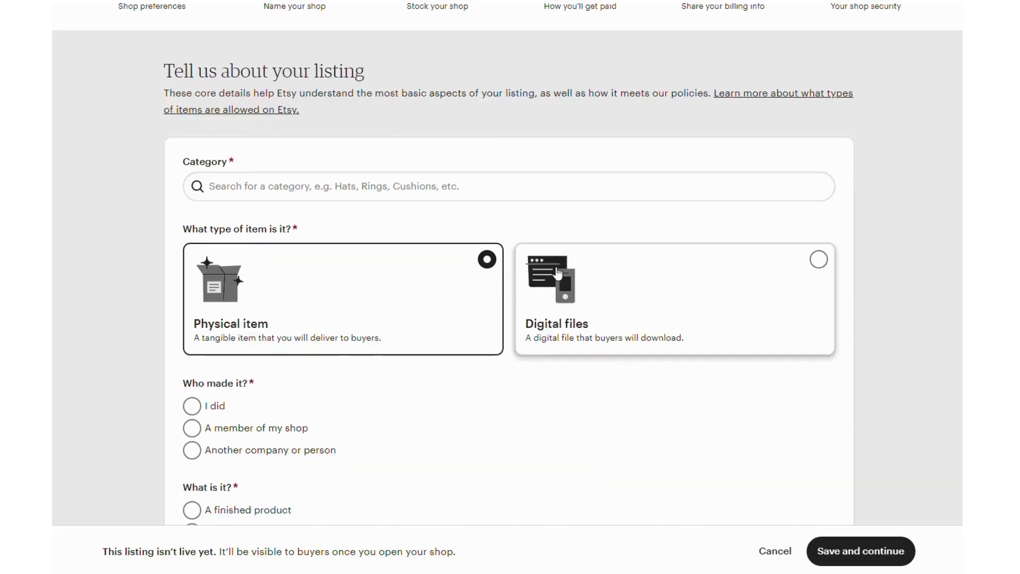
{"action": "scroll", "coordinate": [255, 248], "scroll_direction": "down", "scroll_amount": 4}
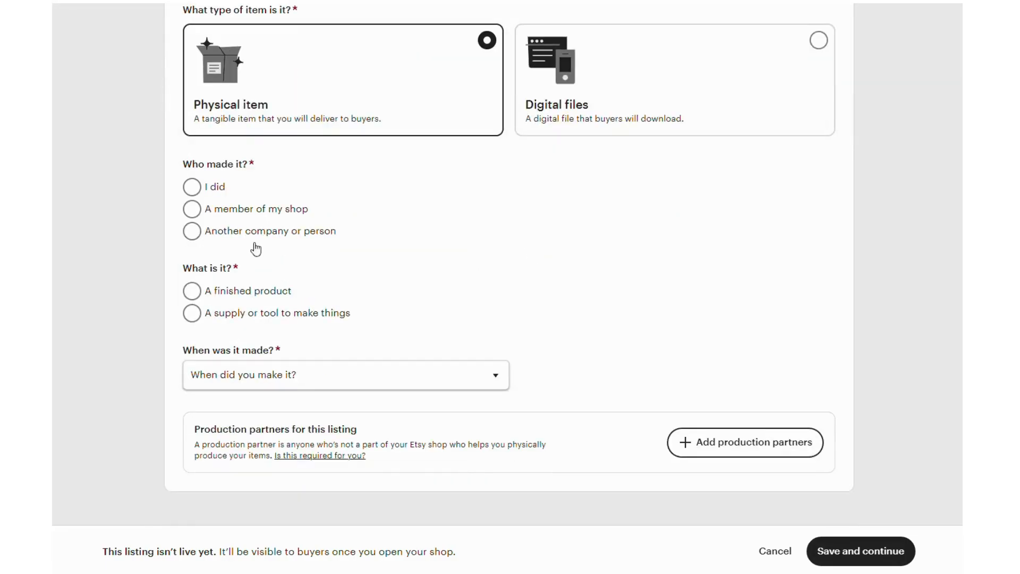
{"action": "scroll", "coordinate": [389, 371], "scroll_direction": "up", "scroll_amount": 5}
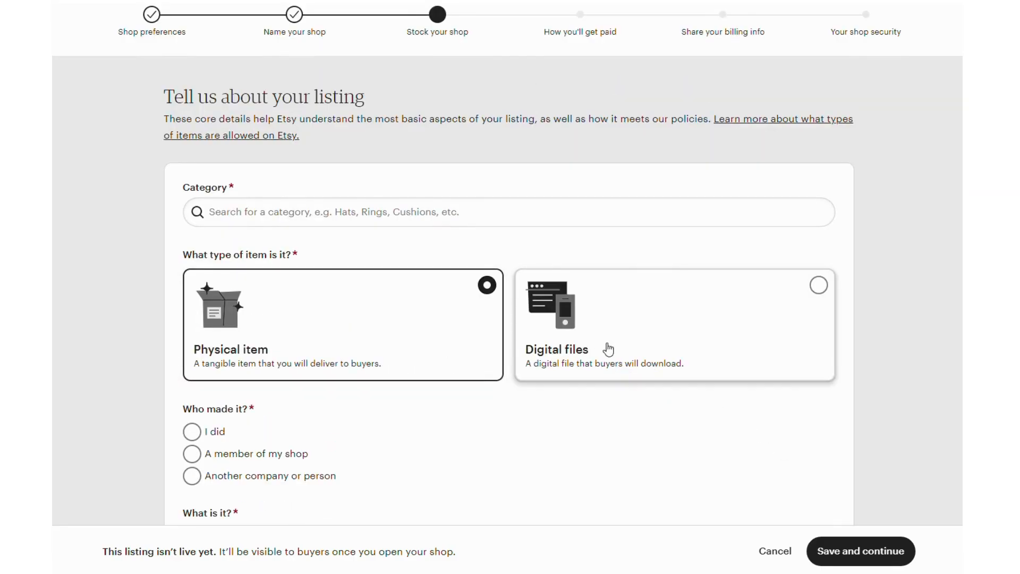
Step: Set the listing's category to Digital Prints under Art & Collectibles > Prints, and its item type to Digital files
{"action": "left_click", "coordinate": [344, 214]}
{"action": "type", "text": "digit"}
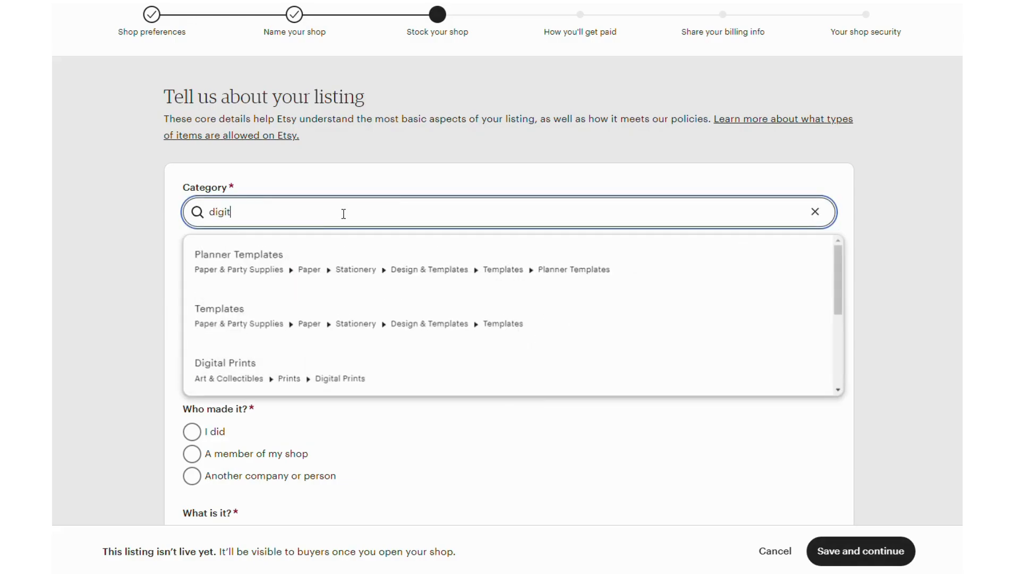
{"action": "type", "text": "al prints"}
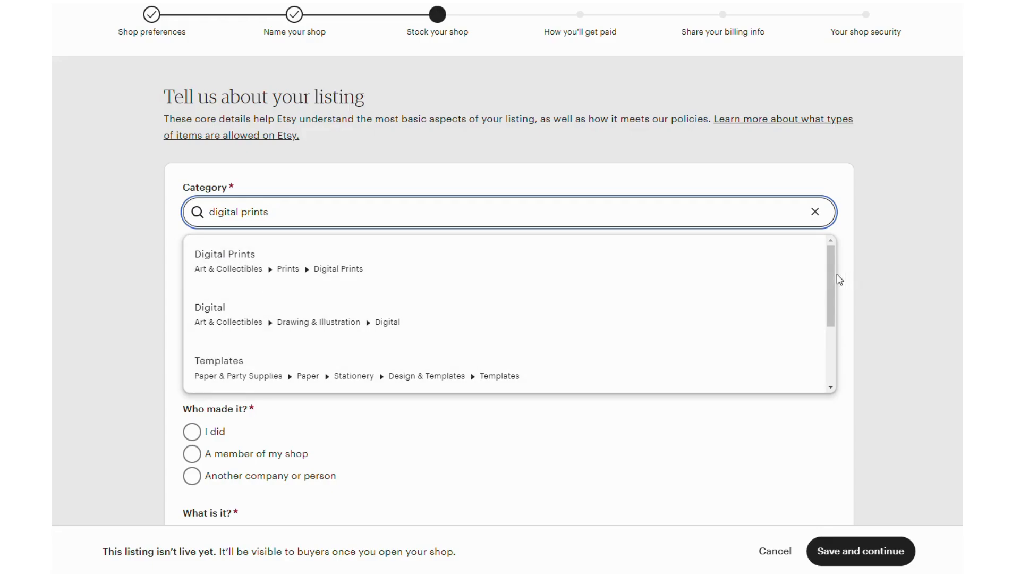
{"action": "left_click_drag", "start_coordinate": [832, 274], "coordinate": [832, 348]}
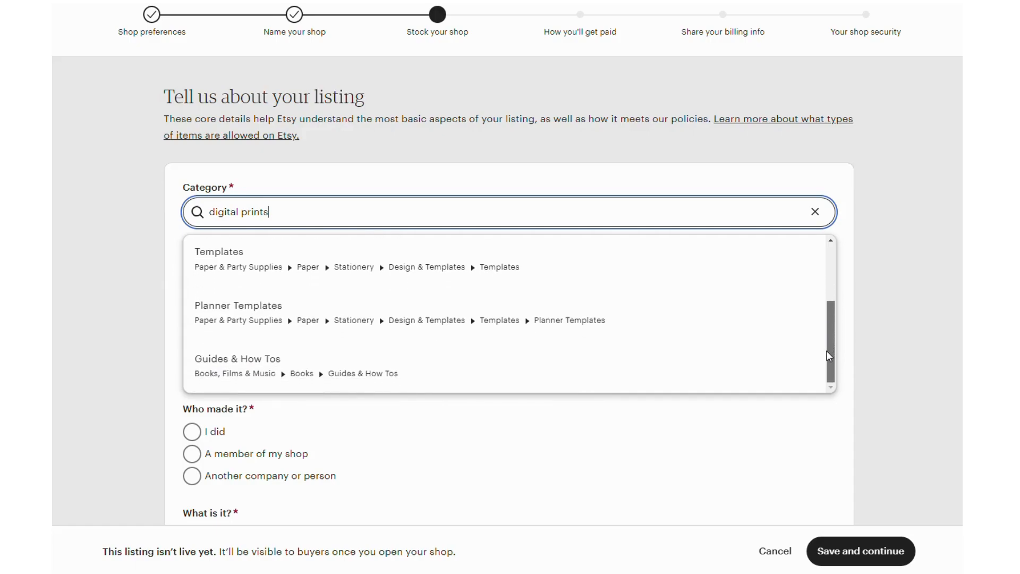
{"action": "scroll", "coordinate": [829, 344], "scroll_direction": "up", "scroll_amount": 3}
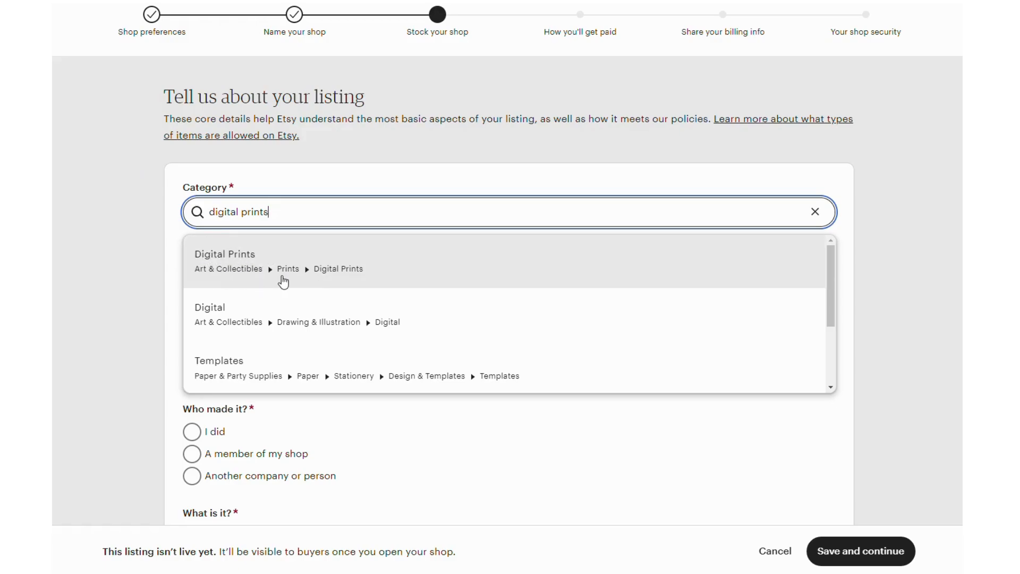
{"action": "left_click", "coordinate": [347, 280]}
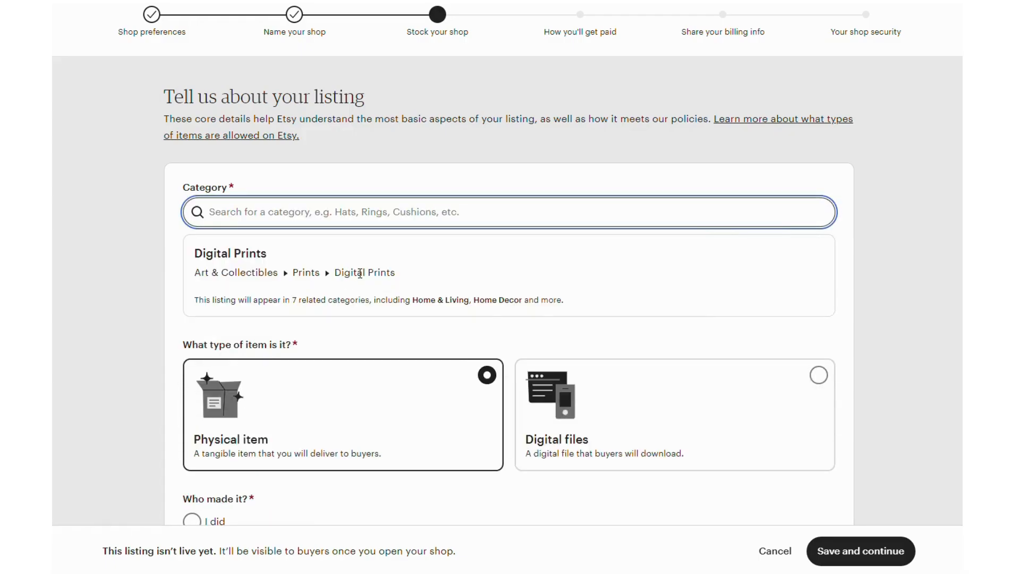
{"action": "scroll", "coordinate": [544, 254], "scroll_direction": "down", "scroll_amount": 1}
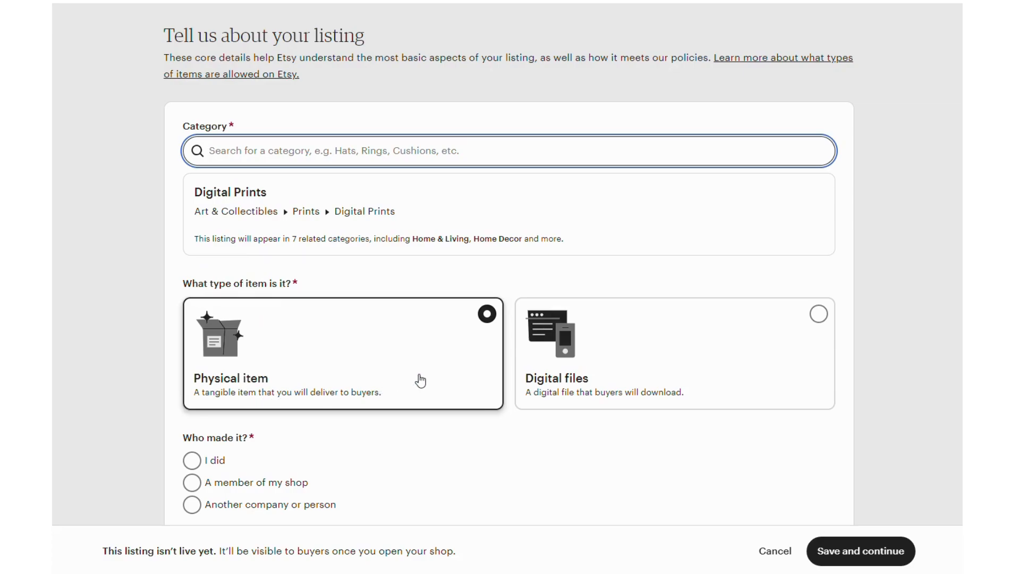
{"action": "left_click", "coordinate": [743, 353]}
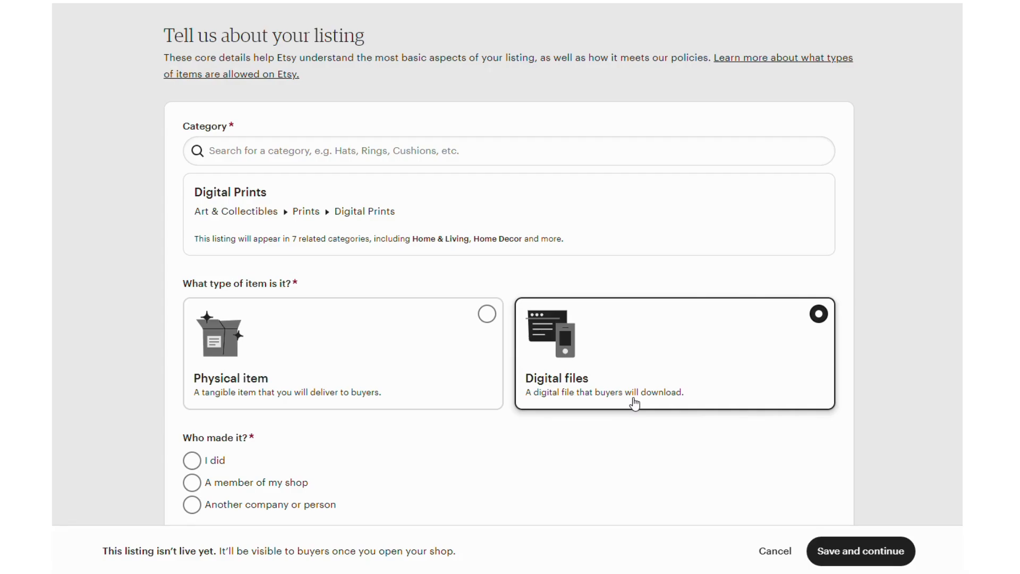
Step: Answer I did for who made the item and A finished product for what it is
{"action": "scroll", "coordinate": [683, 296], "scroll_direction": "down", "scroll_amount": 3}
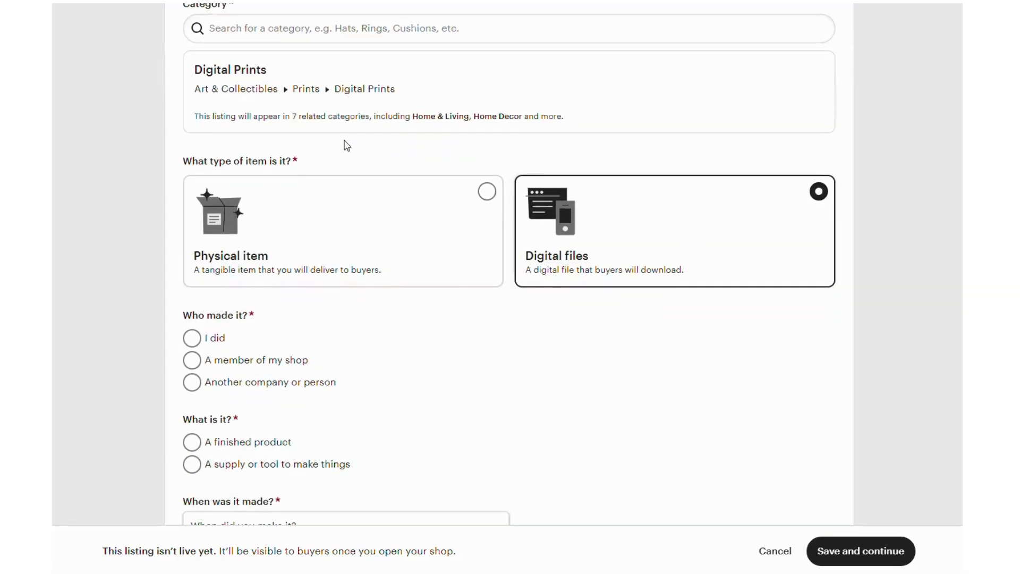
{"action": "scroll", "coordinate": [278, 321], "scroll_direction": "down", "scroll_amount": 2}
{"action": "left_click", "coordinate": [192, 278]}
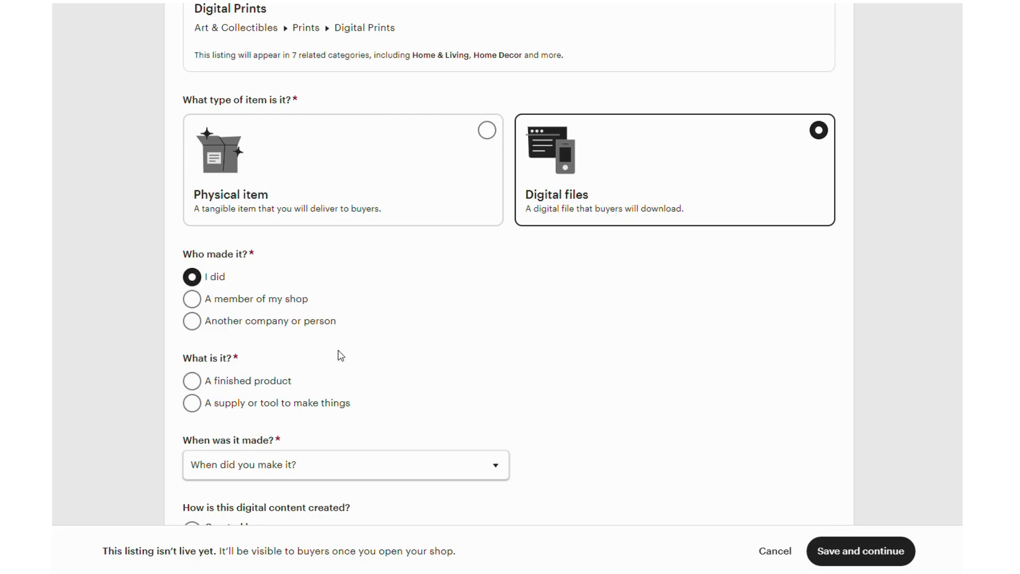
{"action": "scroll", "coordinate": [340, 355], "scroll_direction": "down", "scroll_amount": 2}
{"action": "left_click", "coordinate": [192, 258]}
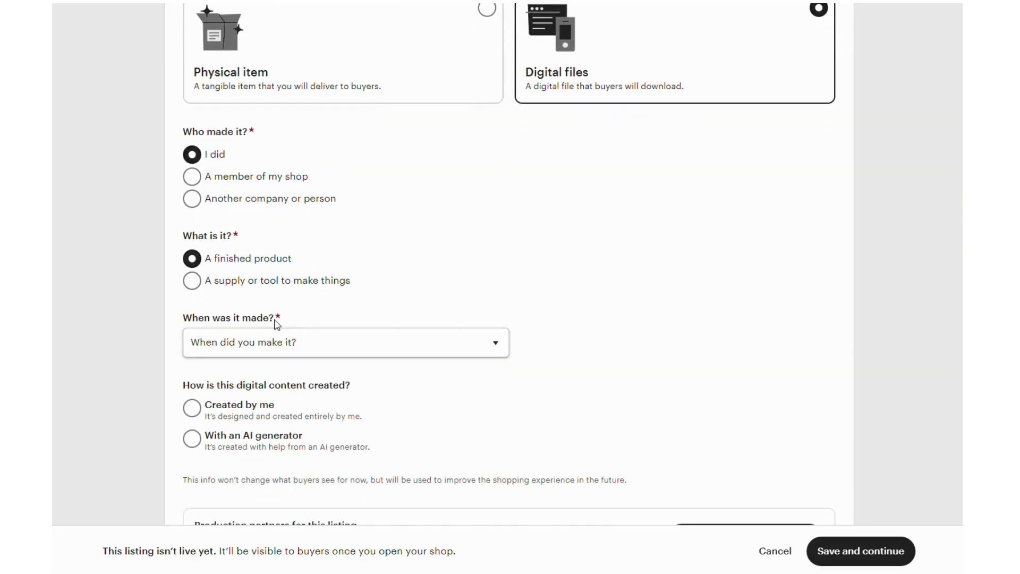
Step: Set the production date to 2020 - 2024, declare the digital content as Created by me, and save the core listing details
{"action": "scroll", "coordinate": [353, 292], "scroll_direction": "down", "scroll_amount": 1}
{"action": "left_click", "coordinate": [273, 279]}
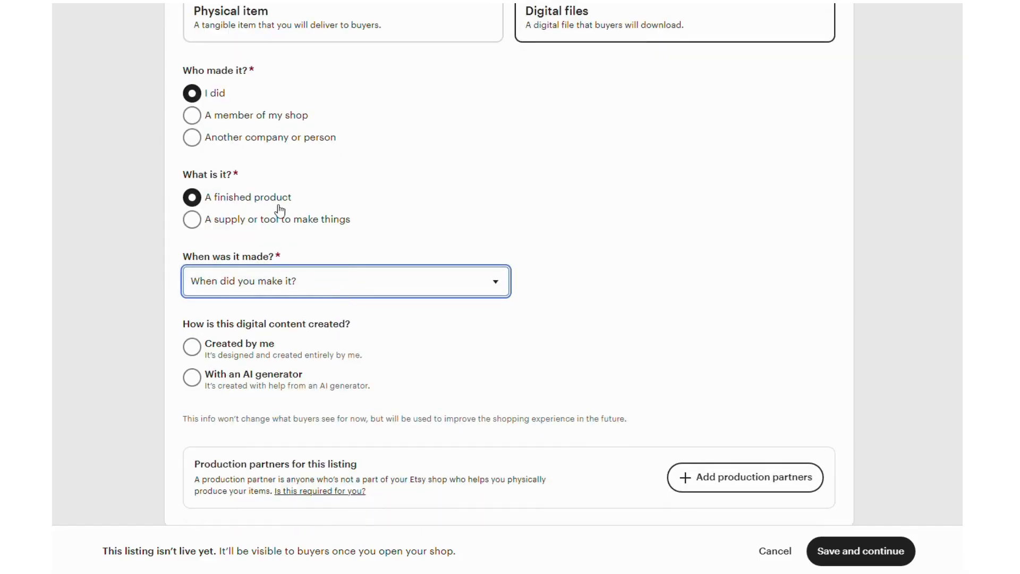
{"action": "left_click", "coordinate": [280, 292]}
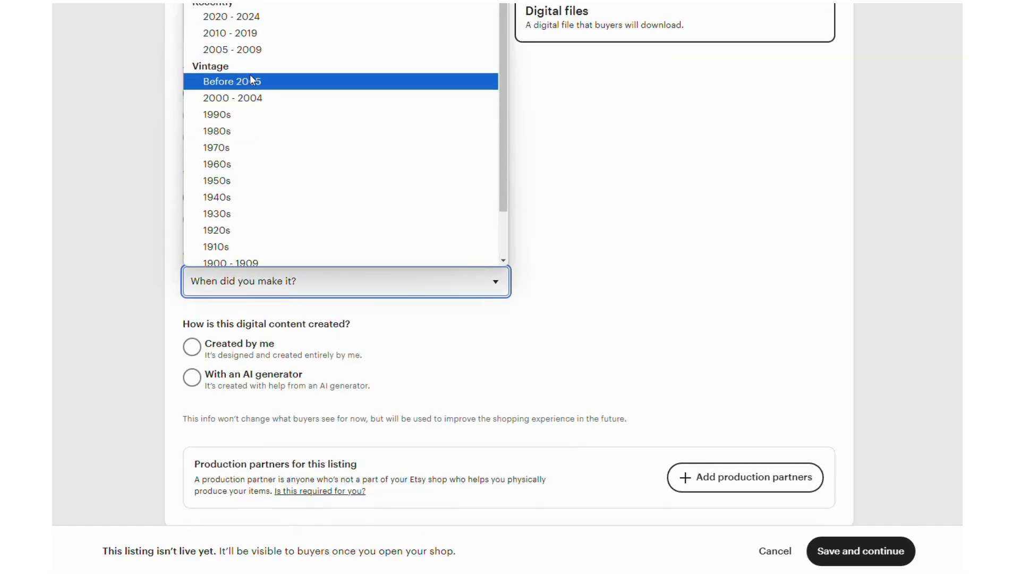
{"action": "left_click", "coordinate": [244, 18]}
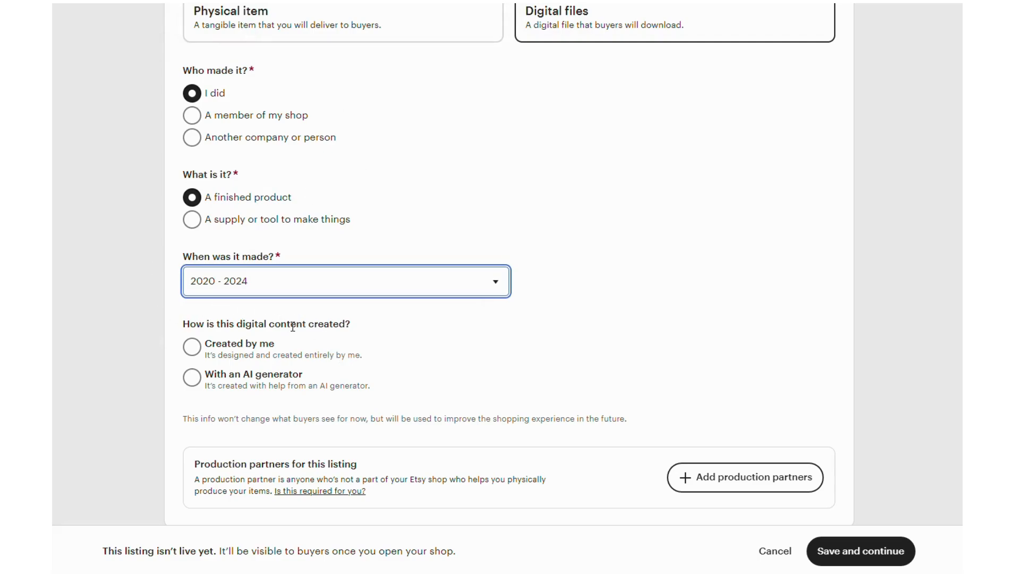
{"action": "left_click", "coordinate": [203, 350]}
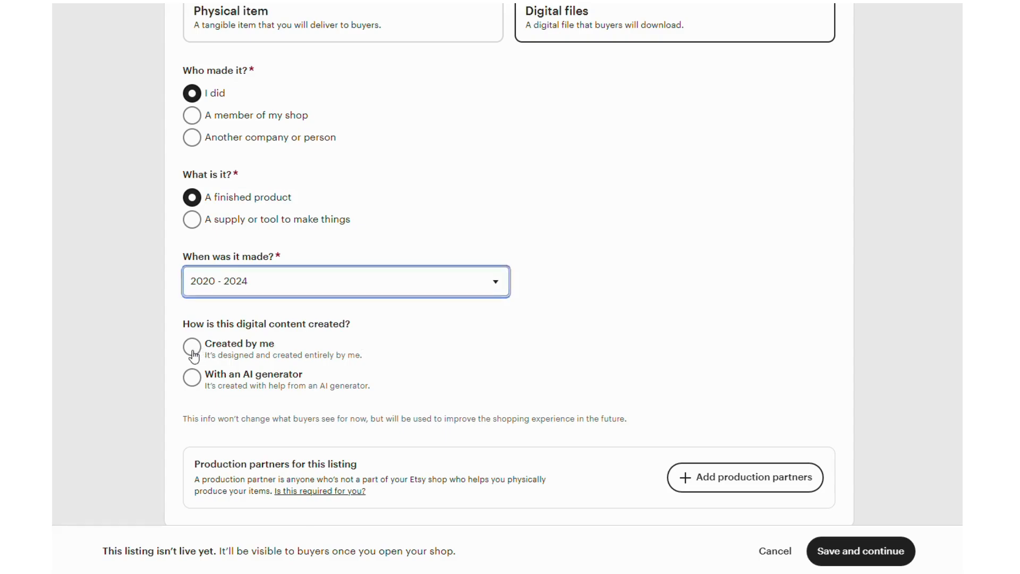
{"action": "scroll", "coordinate": [478, 348], "scroll_direction": "down", "scroll_amount": 2}
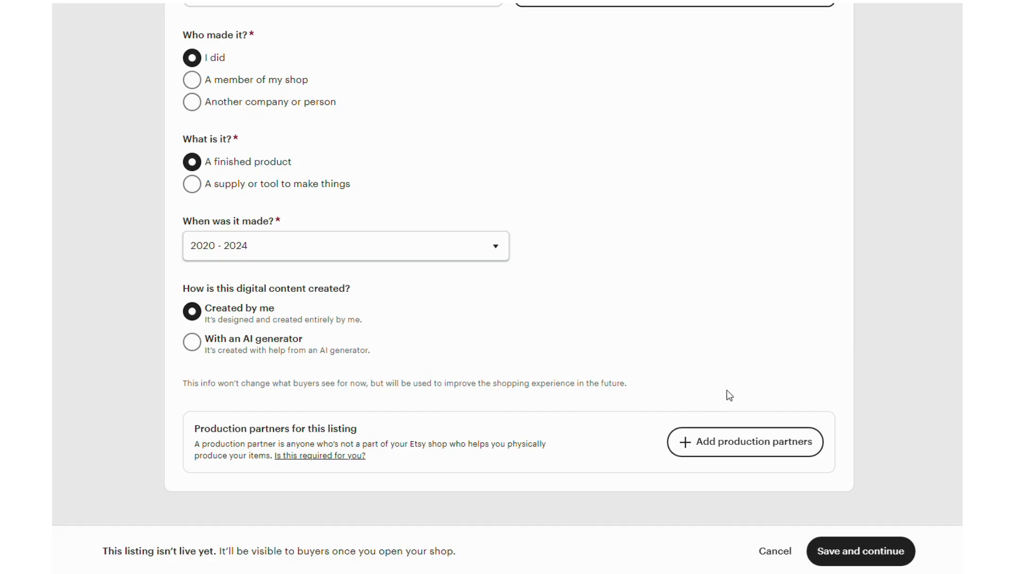
{"action": "left_click", "coordinate": [860, 551]}
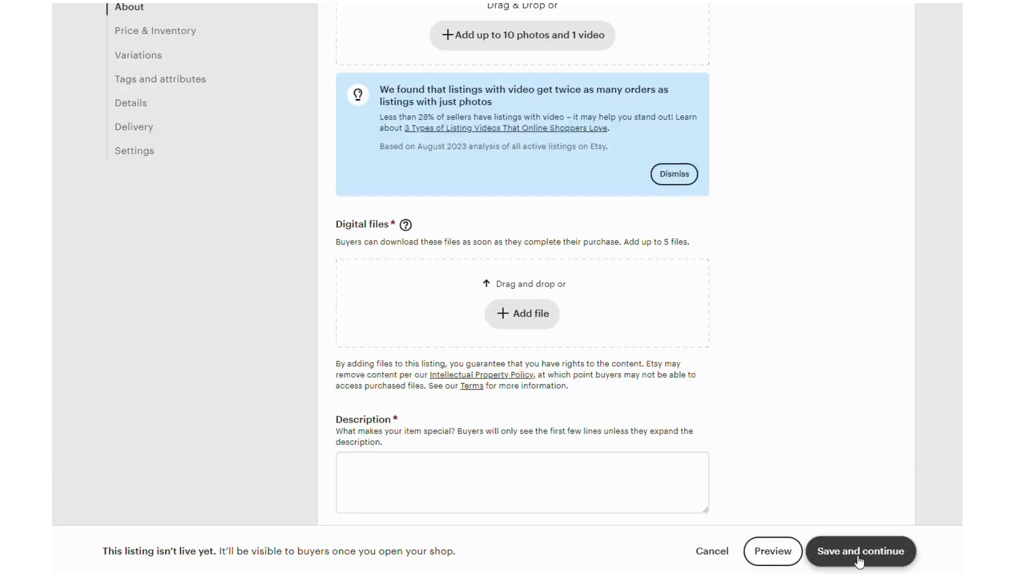
Step: Examine the additional listing details form, including the title, photos and video, digital files, description, personalisation, price and quantity fields
{"action": "scroll", "coordinate": [719, 271], "scroll_direction": "up", "scroll_amount": 2}
{"action": "scroll", "coordinate": [718, 271], "scroll_direction": "up", "scroll_amount": 7}
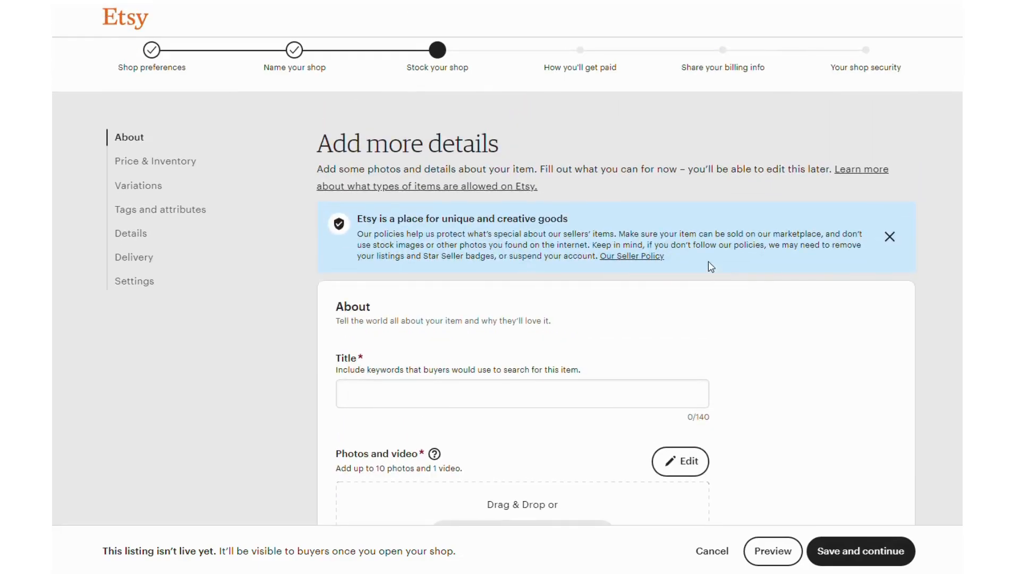
{"action": "scroll", "coordinate": [577, 211], "scroll_direction": "down", "scroll_amount": 2}
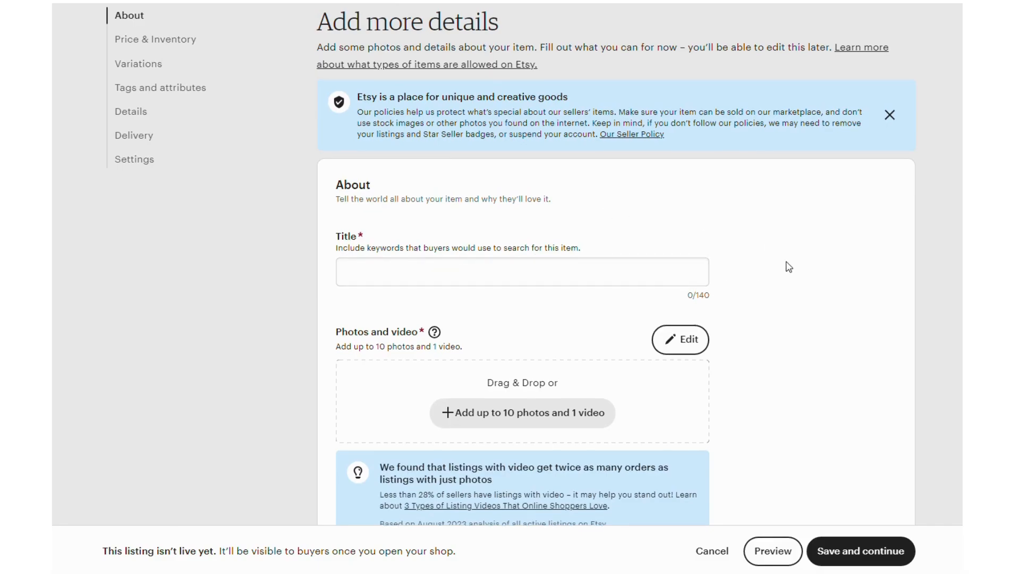
{"action": "scroll", "coordinate": [787, 267], "scroll_direction": "up", "scroll_amount": 1}
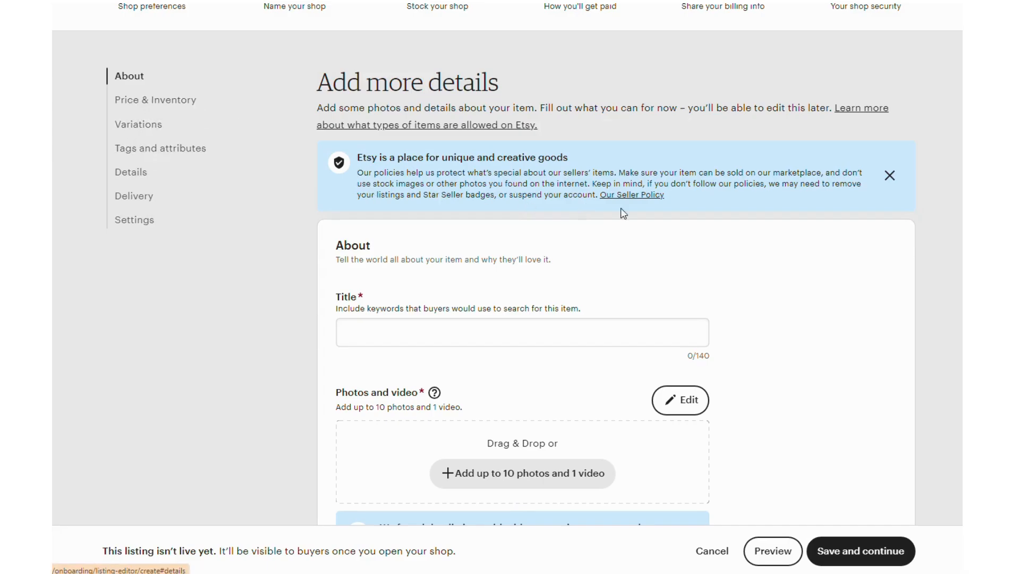
{"action": "scroll", "coordinate": [691, 222], "scroll_direction": "down", "scroll_amount": 1}
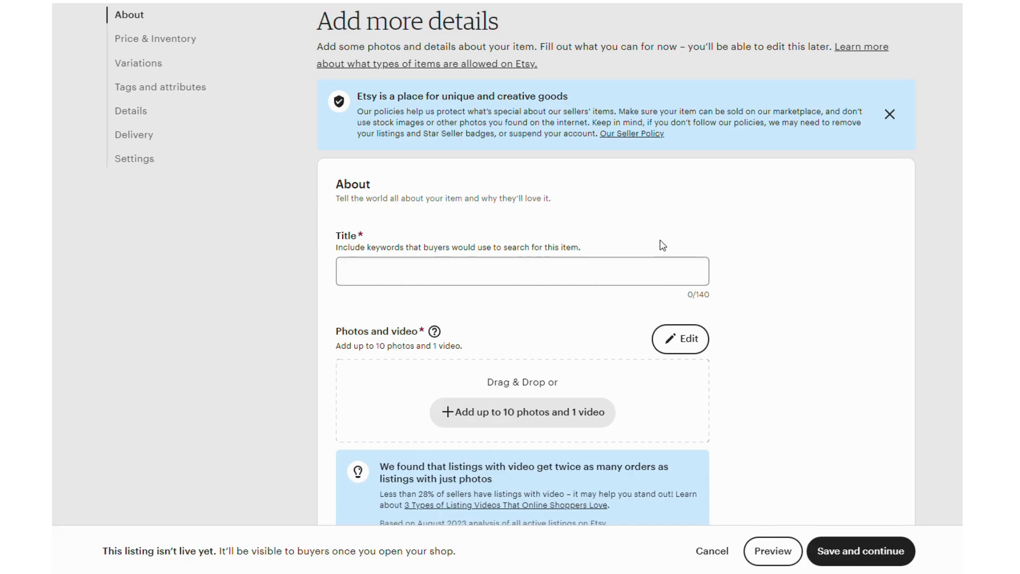
{"action": "scroll", "coordinate": [660, 243], "scroll_direction": "down", "scroll_amount": 8}
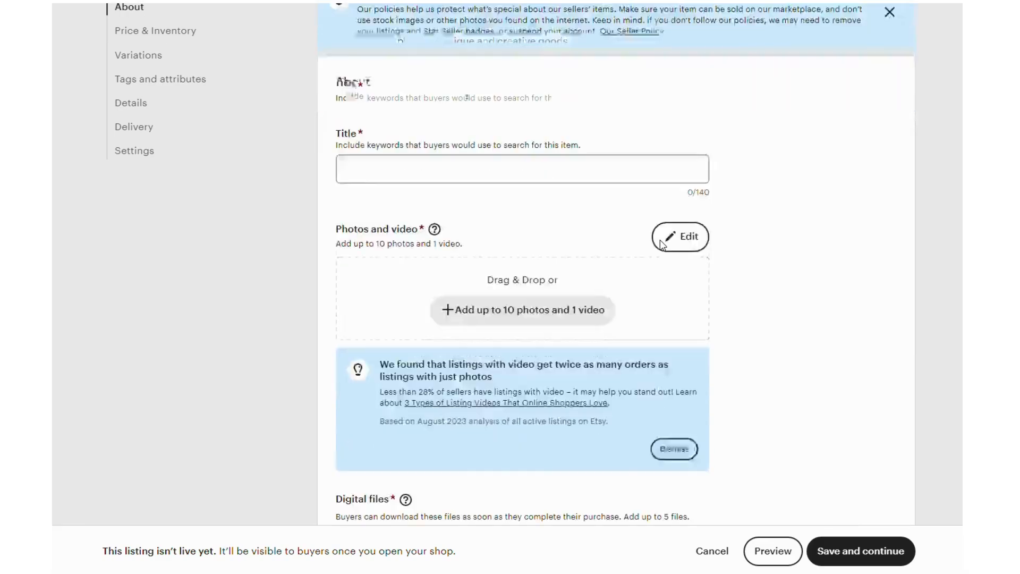
{"action": "scroll", "coordinate": [749, 277], "scroll_direction": "down", "scroll_amount": 10}
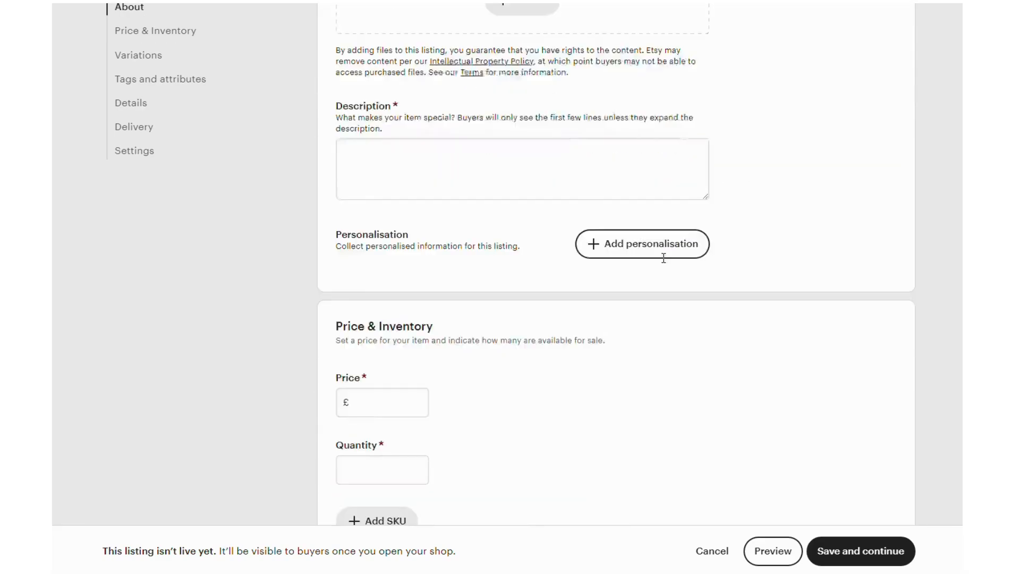
{"action": "scroll", "coordinate": [572, 238], "scroll_direction": "up", "scroll_amount": 15}
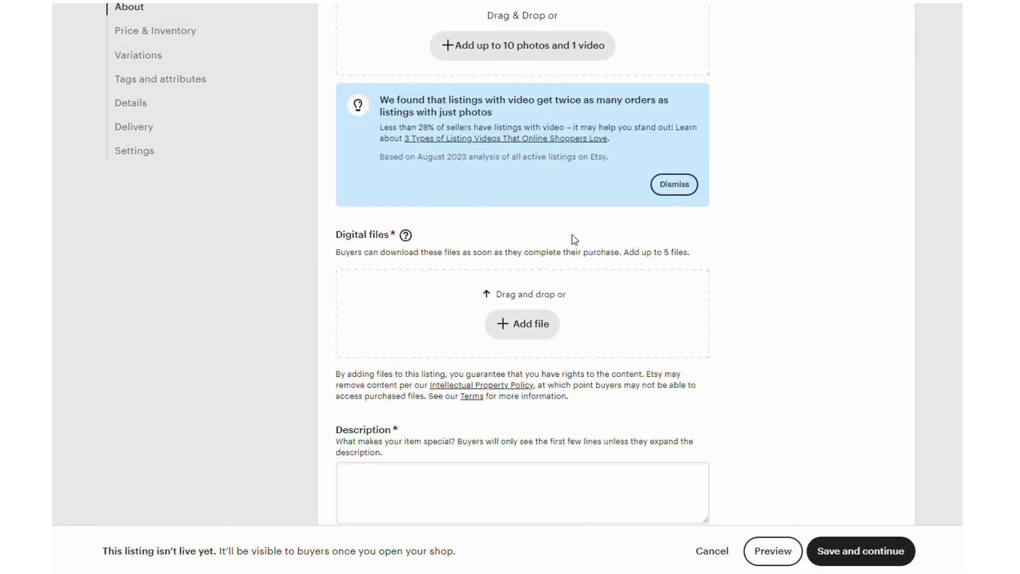
{"action": "scroll", "coordinate": [419, 175], "scroll_direction": "down", "scroll_amount": 1}
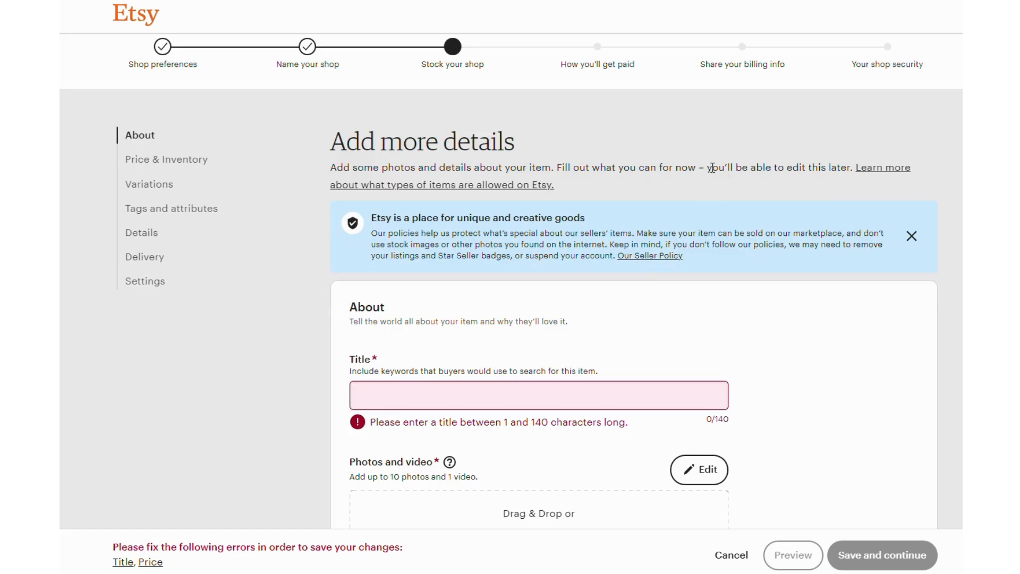
{"action": "scroll", "coordinate": [760, 330], "scroll_direction": "down", "scroll_amount": 2}
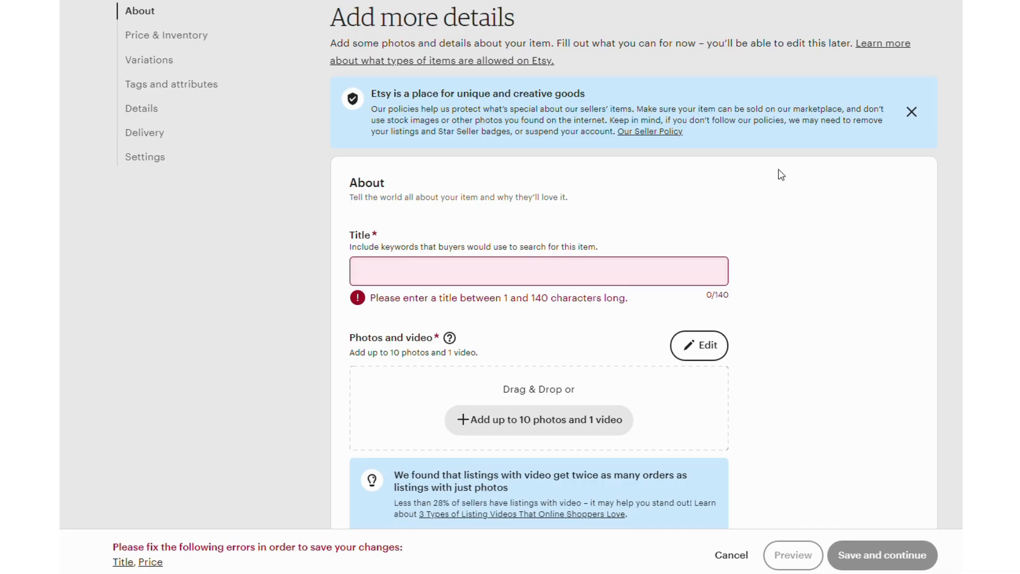
{"action": "scroll", "coordinate": [548, 198], "scroll_direction": "down", "scroll_amount": 2}
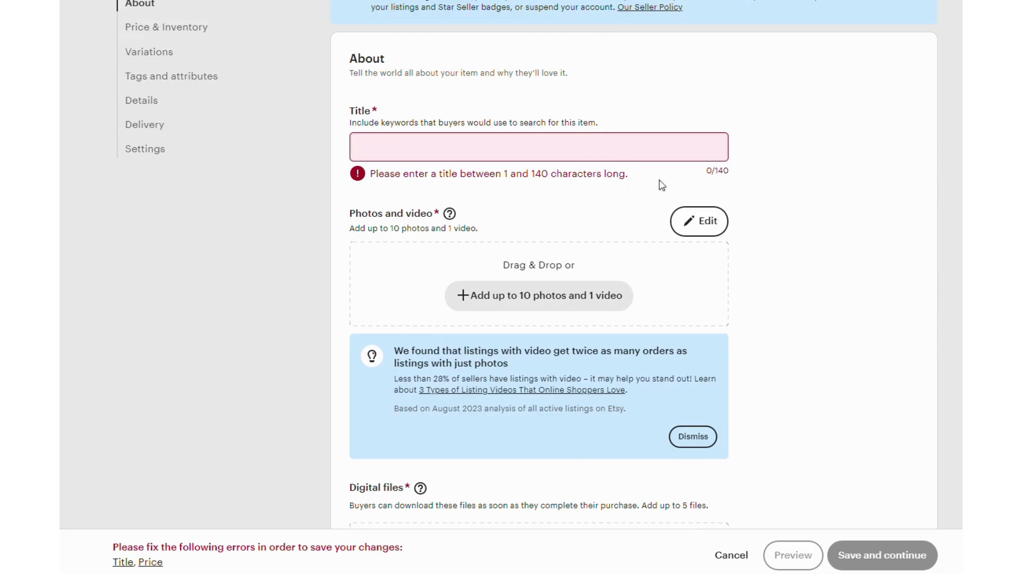
Step: Copy the title starting "Boss Lady Black and White Digital Print" from the Untitled 1 document in OpenOffice Writer into the listing's title in Chrome
{"action": "mouse_move", "coordinate": [819, 573]}
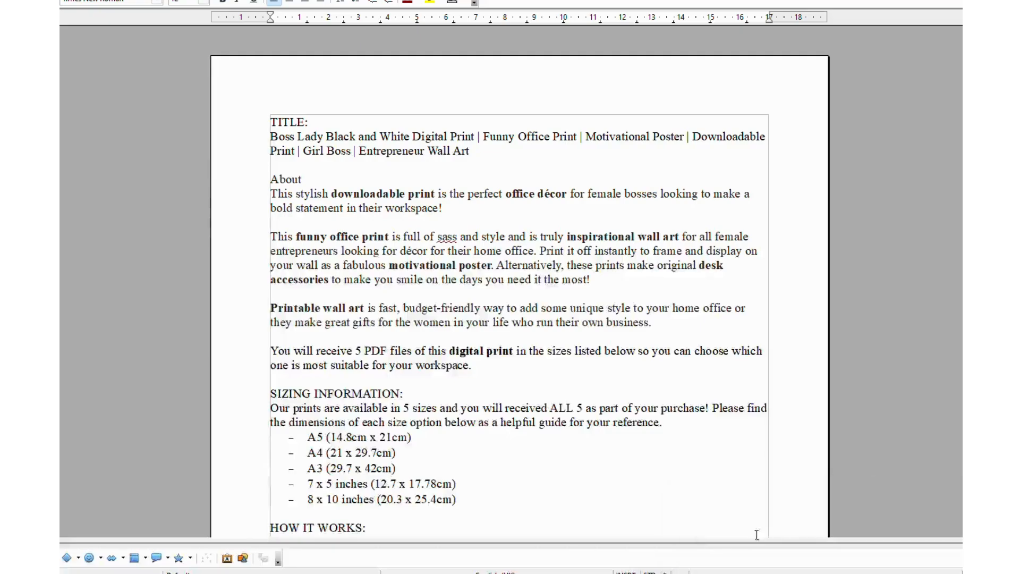
{"action": "left_click", "coordinate": [765, 541]}
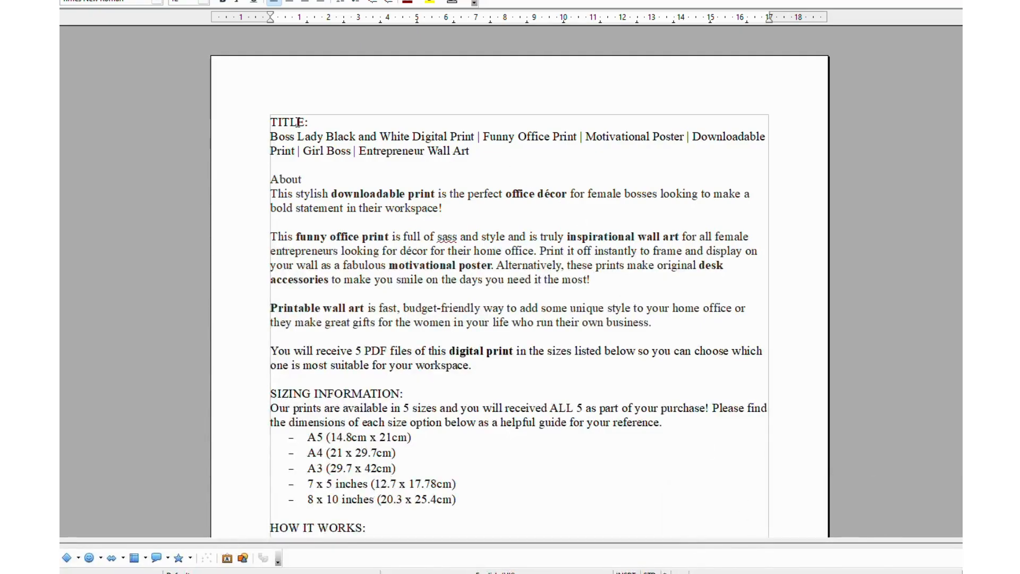
{"action": "left_click_drag", "start_coordinate": [269, 135], "coordinate": [478, 146]}
{"action": "key", "text": "ctrl+c"}
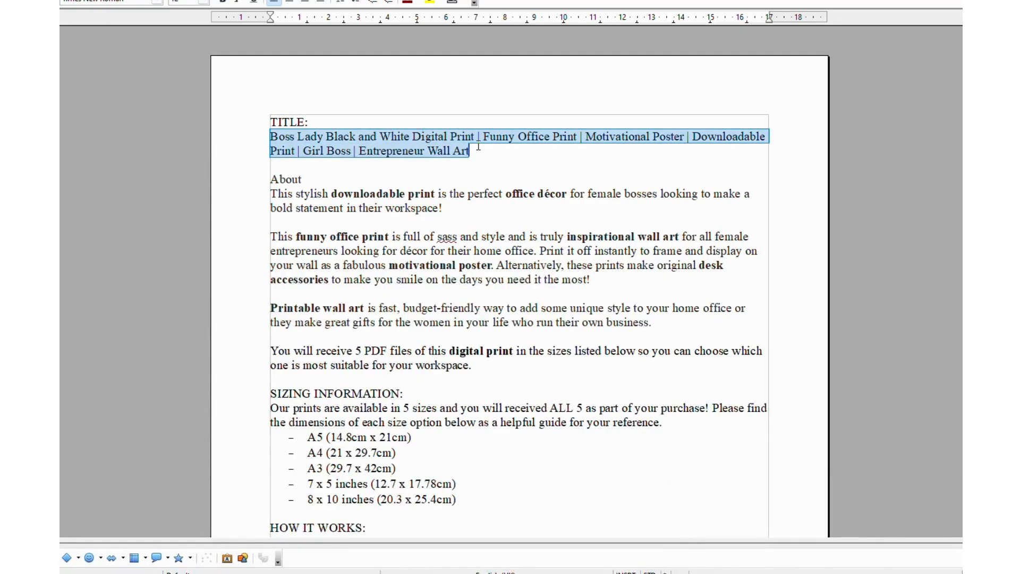
{"action": "mouse_move", "coordinate": [787, 573]}
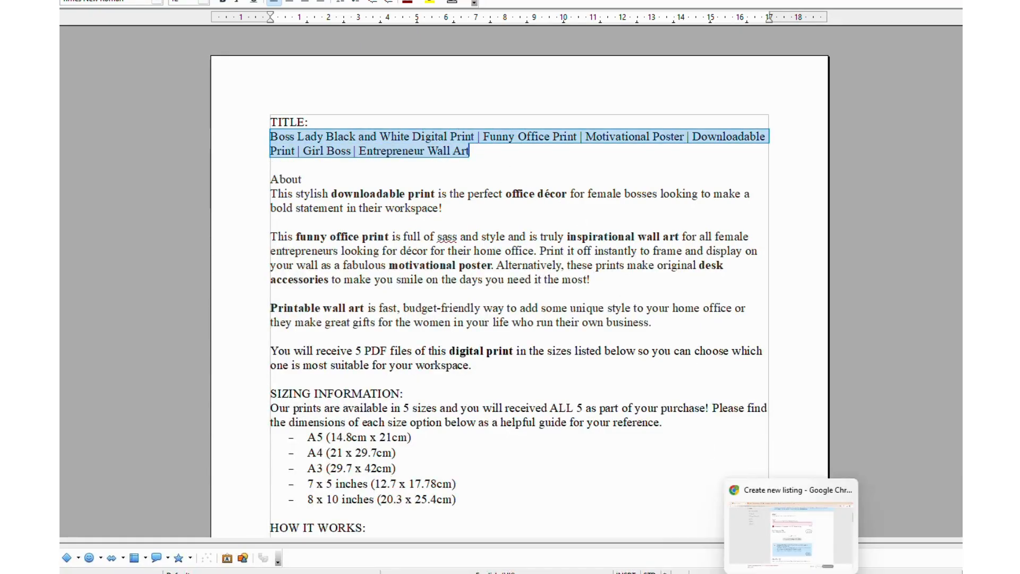
{"action": "left_click", "coordinate": [787, 533]}
{"action": "left_click", "coordinate": [457, 142]}
{"action": "key", "text": "ctrl+v"}
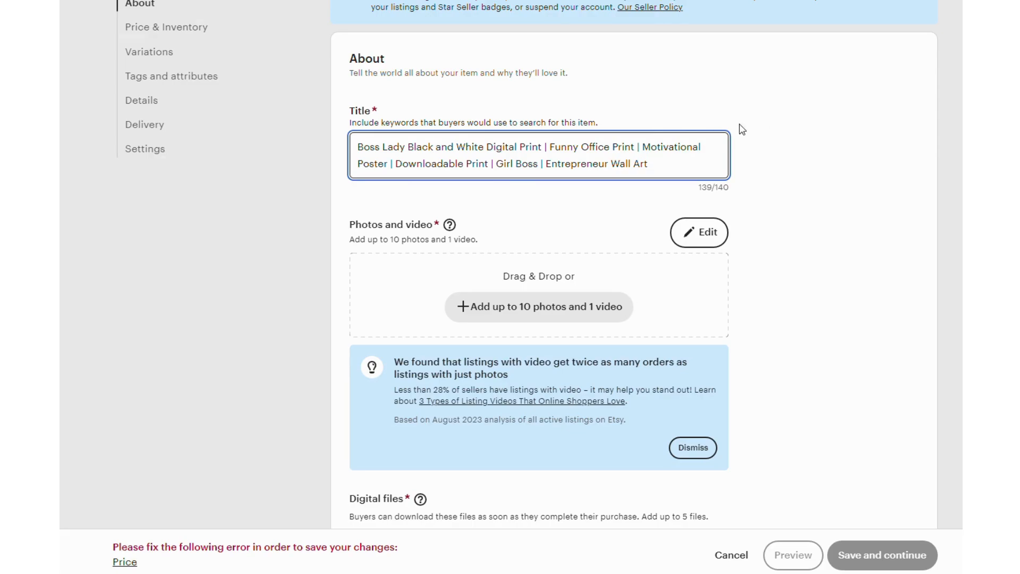
Step: Upload five Boss Lady photos from the BOSS LADY folder to the listing, starting with Black and White Motivational Poster for Office downloadable print
{"action": "scroll", "coordinate": [636, 144], "scroll_direction": "down", "scroll_amount": 1}
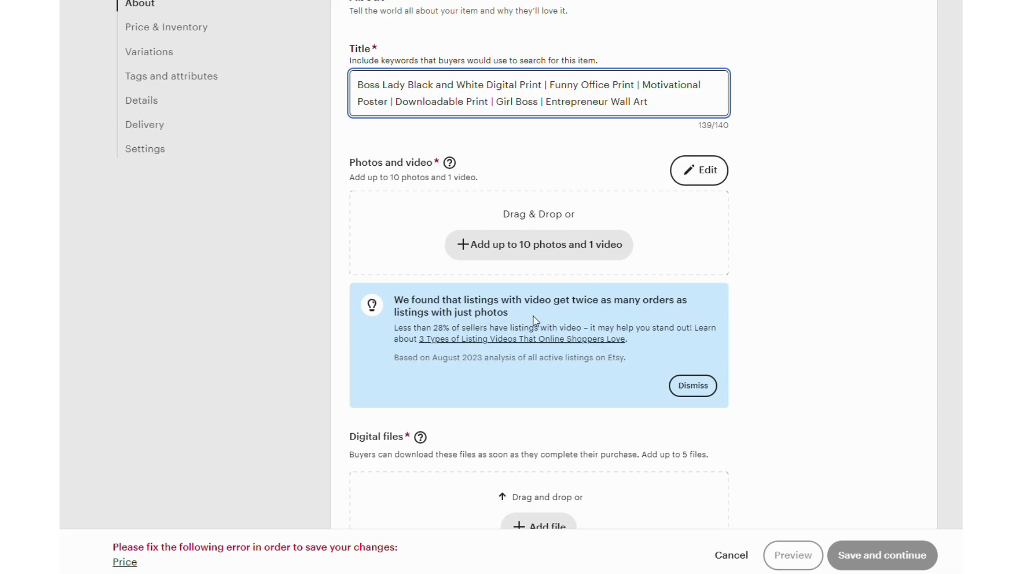
{"action": "left_click", "coordinate": [506, 246]}
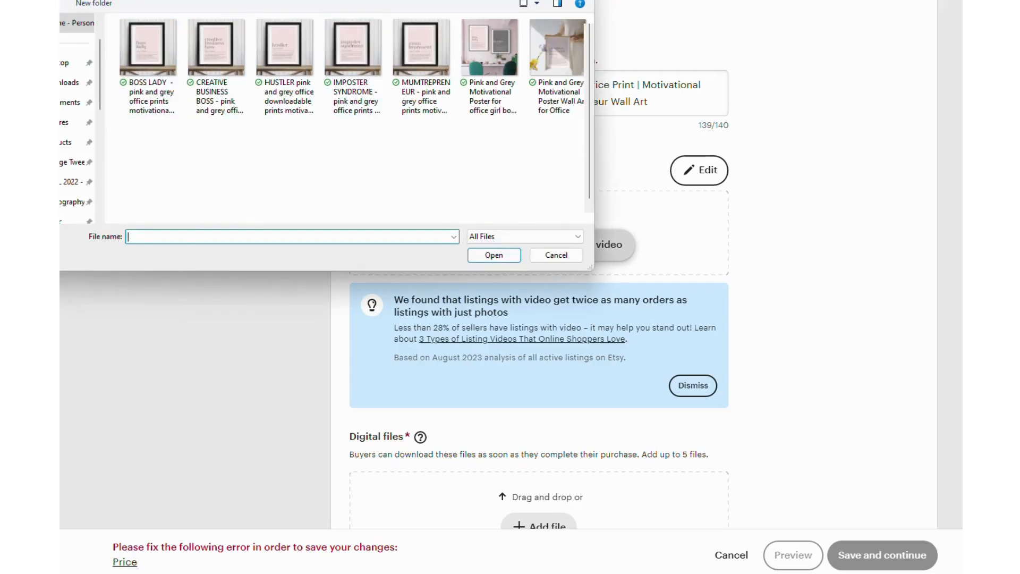
{"action": "key", "text": "alt+Up"}
{"action": "double_click", "coordinate": [146, 41]}
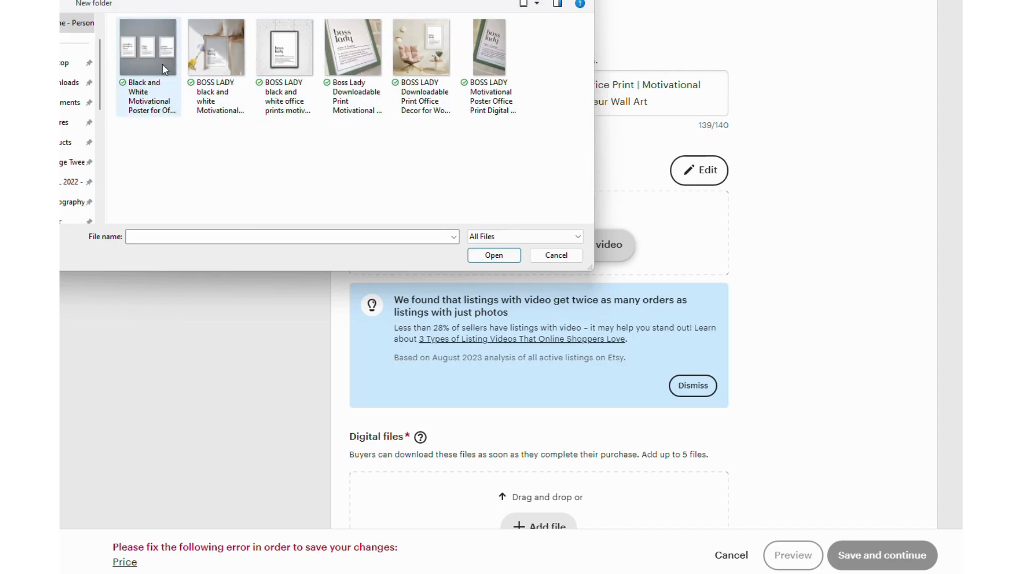
{"action": "left_click", "coordinate": [154, 56]}
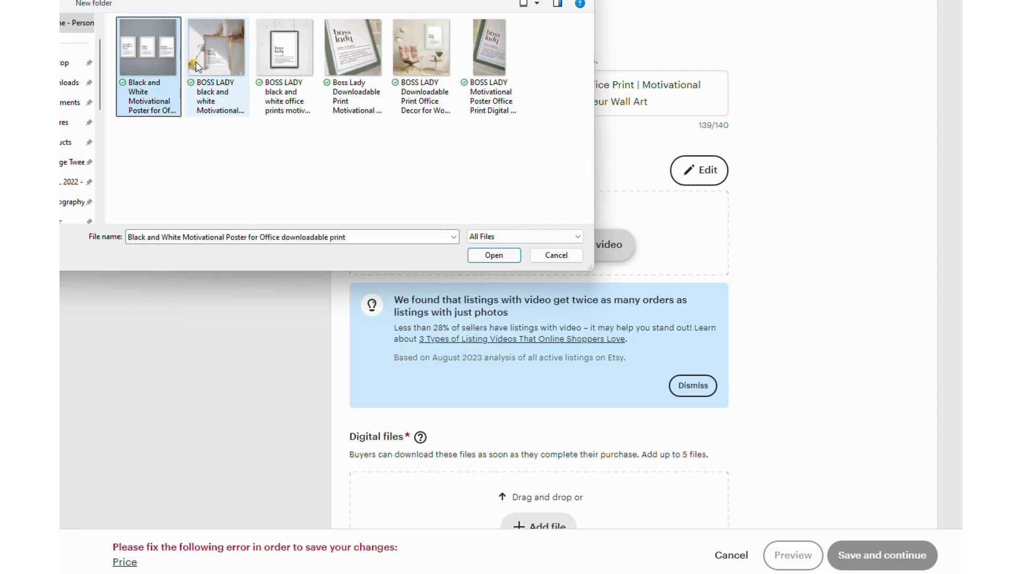
{"action": "left_click", "coordinate": [232, 63], "text": "ctrl"}
{"action": "left_click", "coordinate": [282, 61], "text": "ctrl"}
{"action": "left_click", "coordinate": [353, 60], "text": "ctrl"}
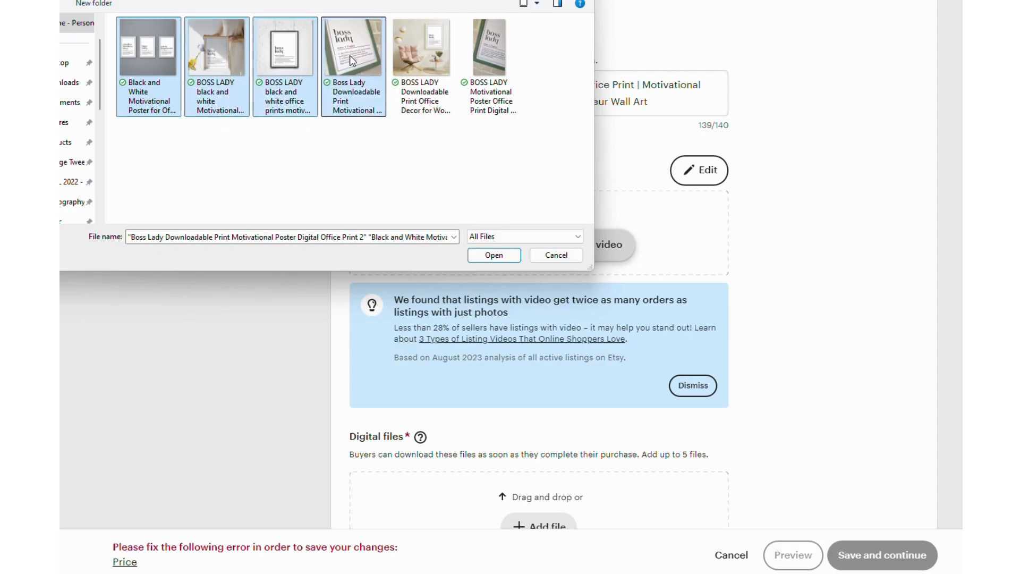
{"action": "left_click", "coordinate": [411, 60], "text": "ctrl"}
{"action": "left_click", "coordinate": [494, 255]}
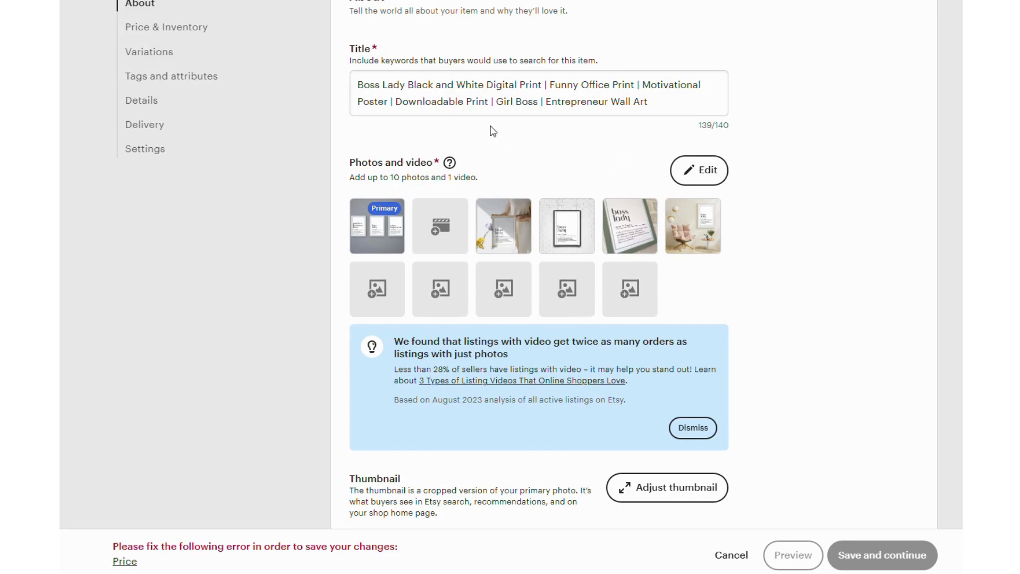
Step: Reorder the listing photos: brick-wall frame as primary, then angled green-frame close-up, flower-side frame, pink armchair room, and three-print grey wall
{"action": "scroll", "coordinate": [489, 137], "scroll_direction": "down", "scroll_amount": 1}
{"action": "mouse_move", "coordinate": [376, 150]}
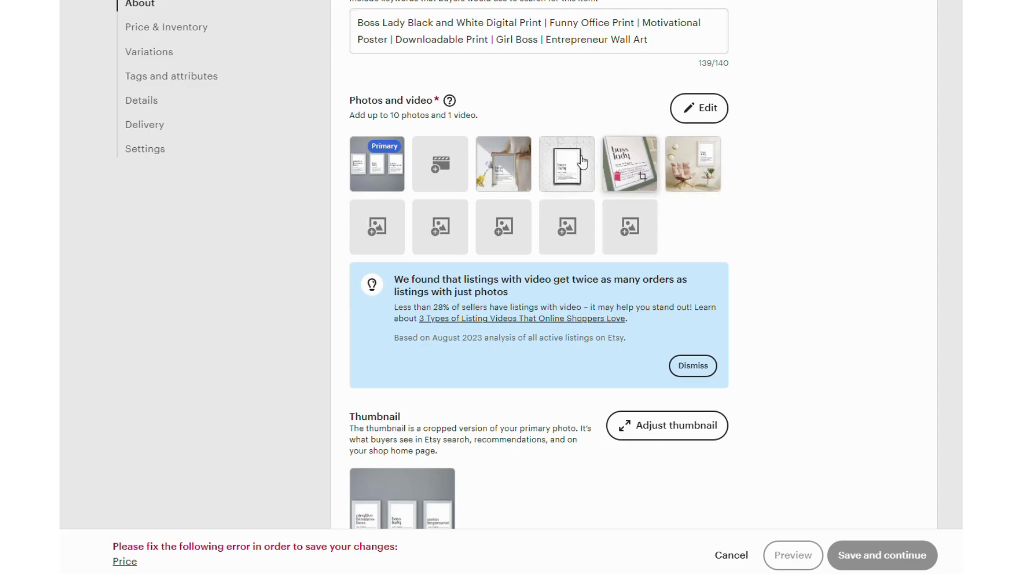
{"action": "mouse_move", "coordinate": [565, 171]}
{"action": "left_click_drag", "start_coordinate": [565, 170], "coordinate": [378, 171]}
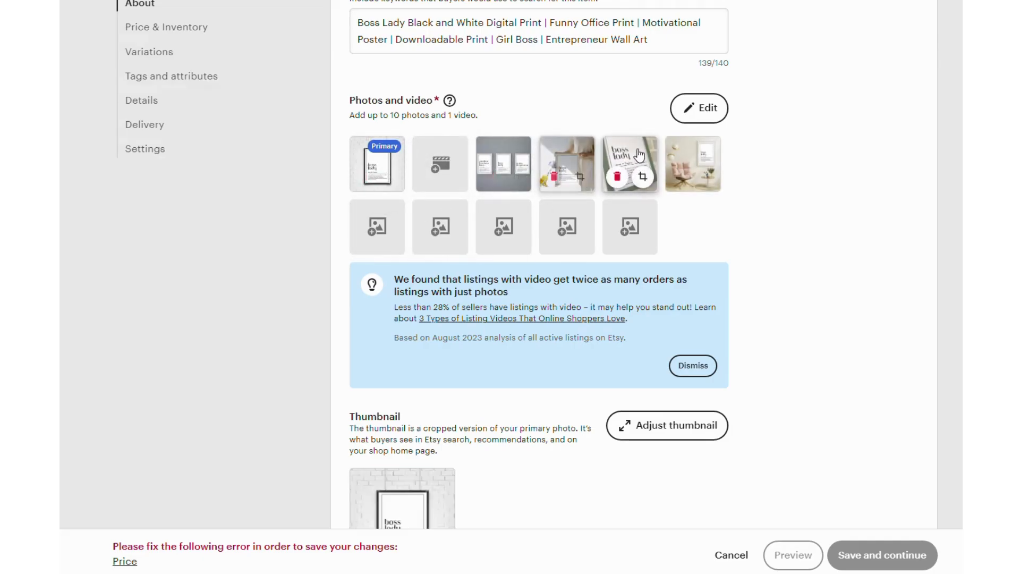
{"action": "left_click_drag", "start_coordinate": [631, 159], "coordinate": [503, 170]}
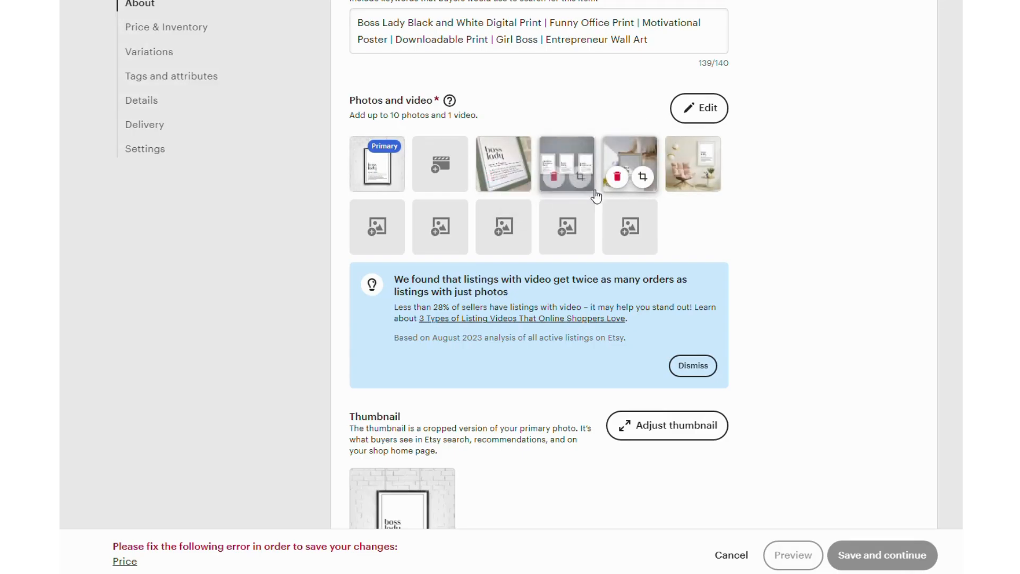
{"action": "left_click_drag", "start_coordinate": [627, 159], "coordinate": [567, 162]}
{"action": "left_click_drag", "start_coordinate": [690, 157], "coordinate": [630, 166]}
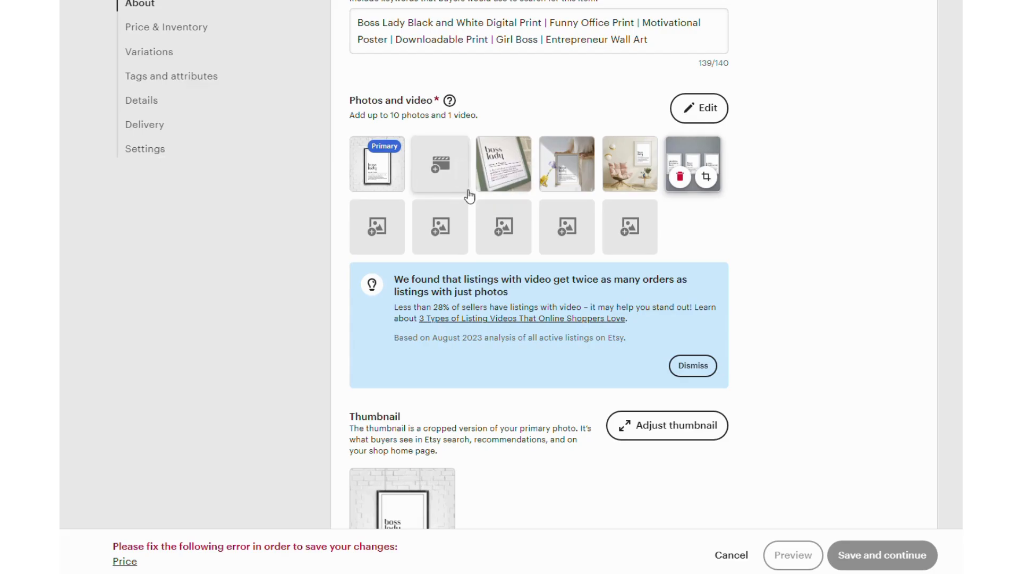
Step: Add the BOSS LADY Motivational Poster Office Print Digital file as the listing's video
{"action": "left_click", "coordinate": [448, 168]}
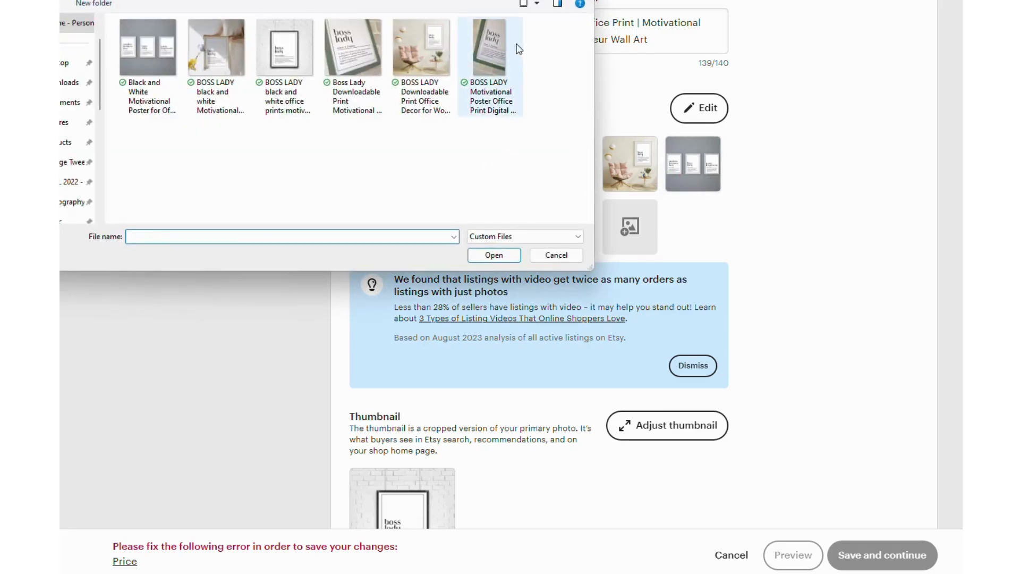
{"action": "left_click", "coordinate": [520, 53]}
{"action": "left_click", "coordinate": [493, 255]}
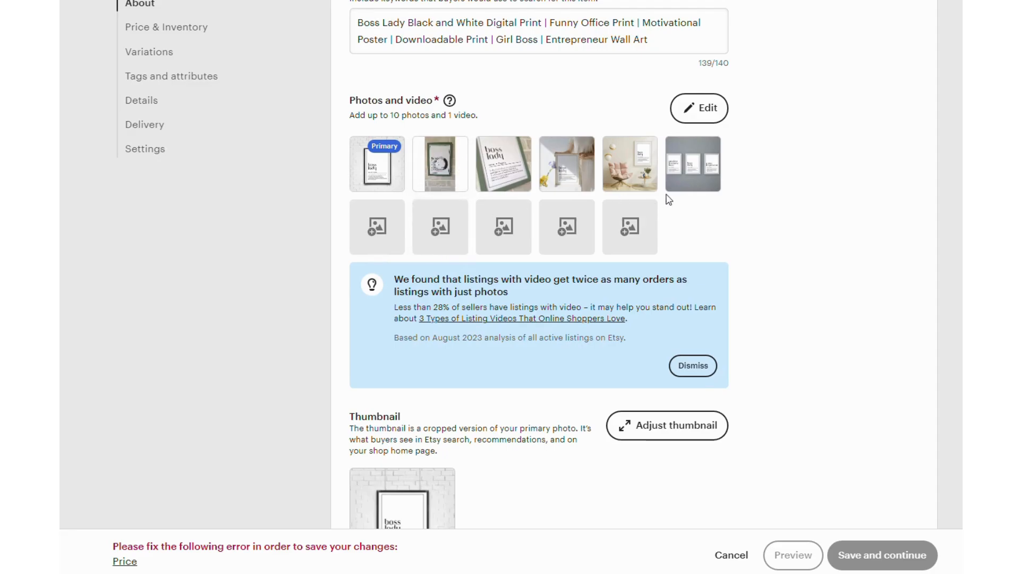
Step: Zoom the primary photo's thumbnail in on the framed boss lady print, recentre it and apply the crop
{"action": "scroll", "coordinate": [354, 198], "scroll_direction": "down", "scroll_amount": 5}
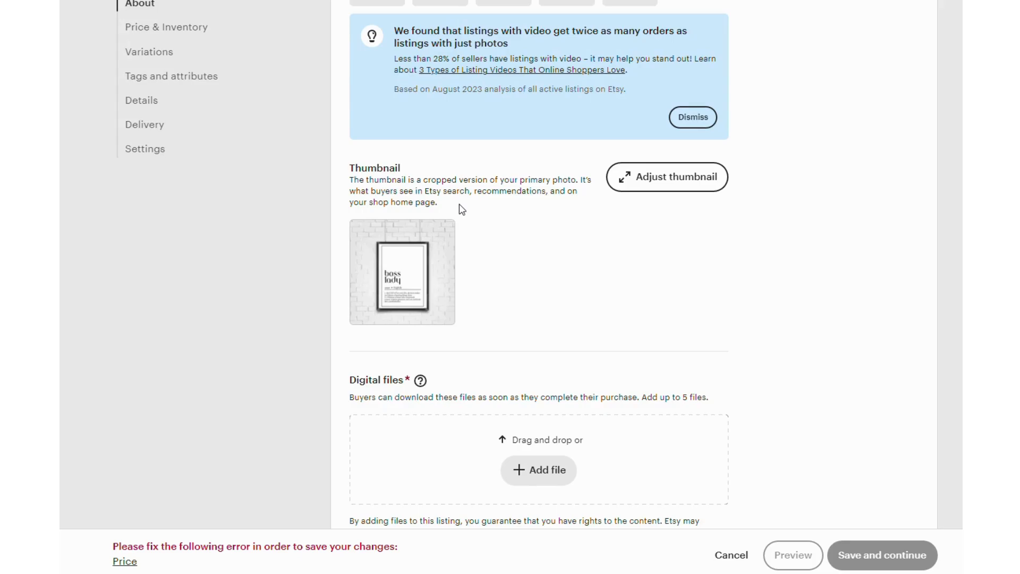
{"action": "left_click", "coordinate": [637, 187]}
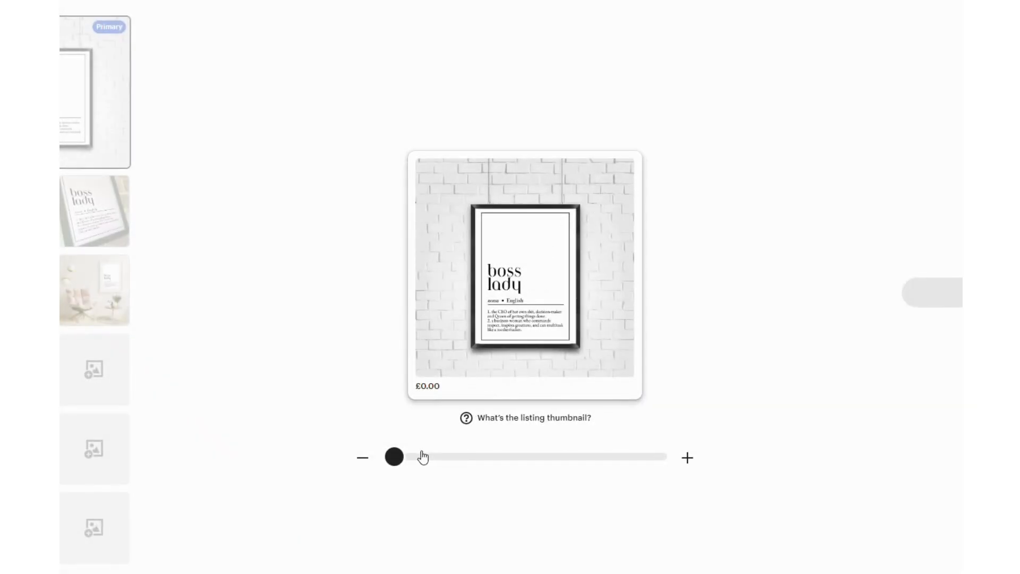
{"action": "left_click_drag", "start_coordinate": [423, 457], "coordinate": [482, 456]}
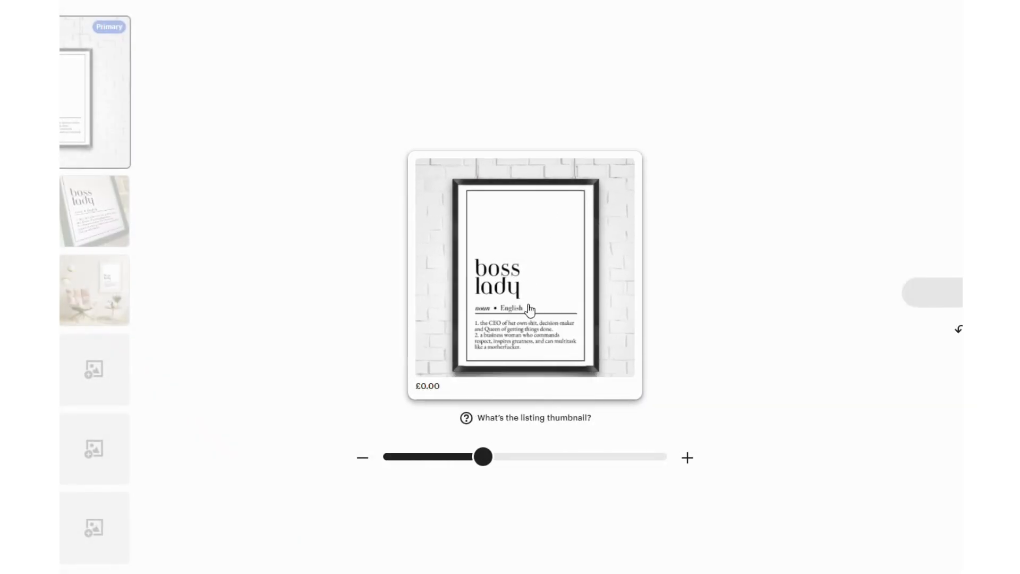
{"action": "left_click_drag", "start_coordinate": [529, 308], "coordinate": [530, 316]}
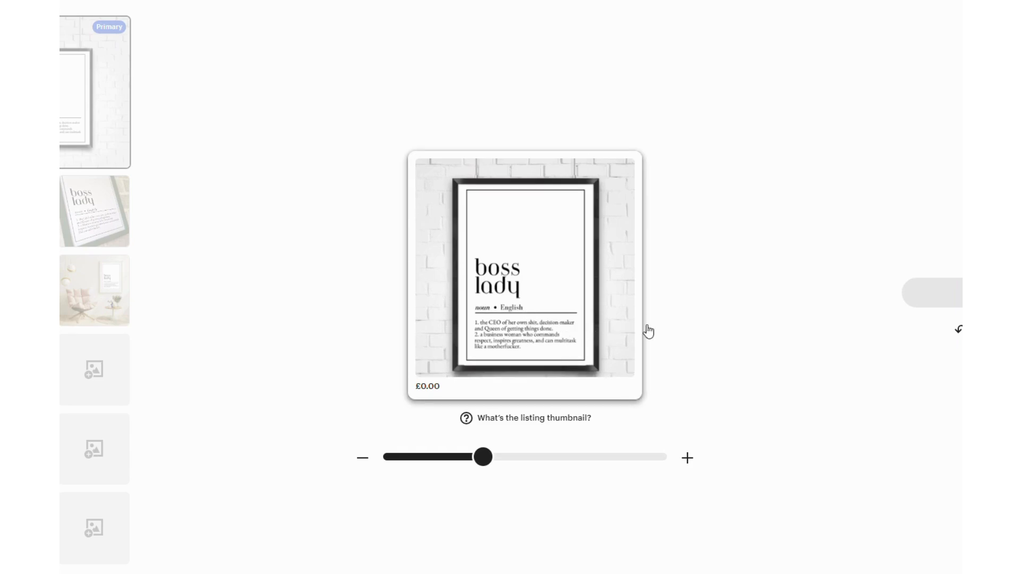
{"action": "left_click", "coordinate": [975, 293]}
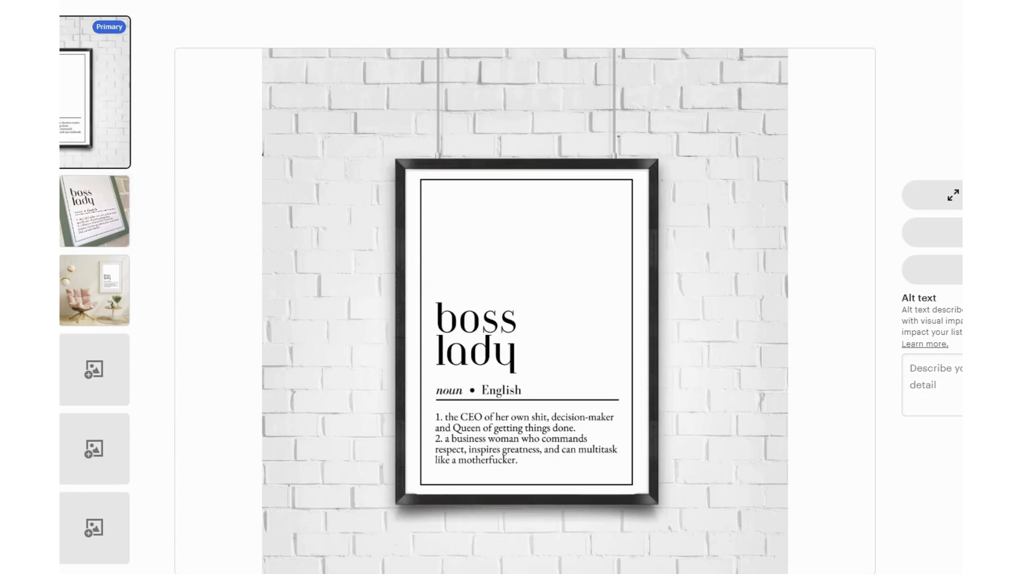
{"action": "key", "text": "Escape"}
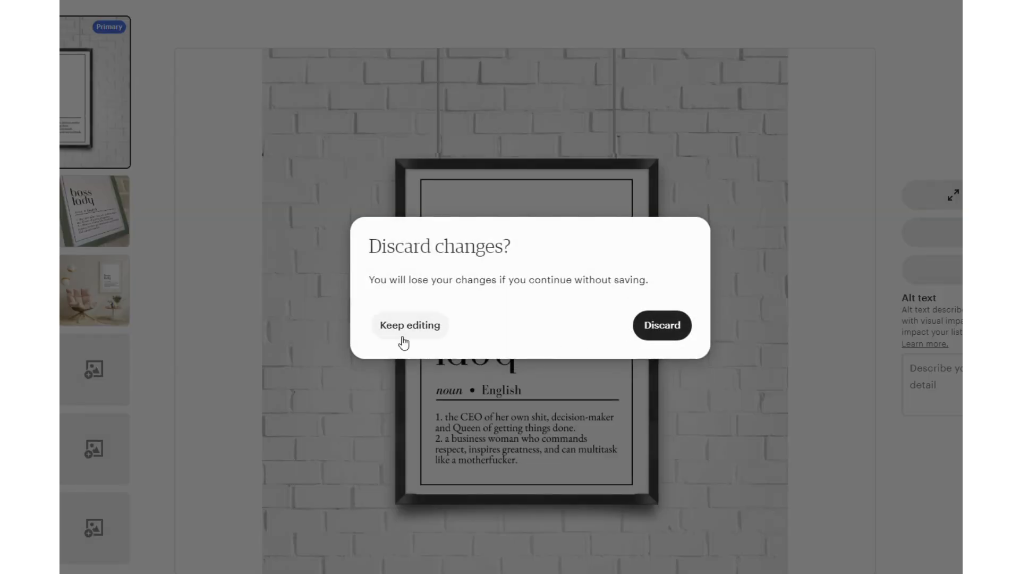
{"action": "left_click", "coordinate": [403, 343]}
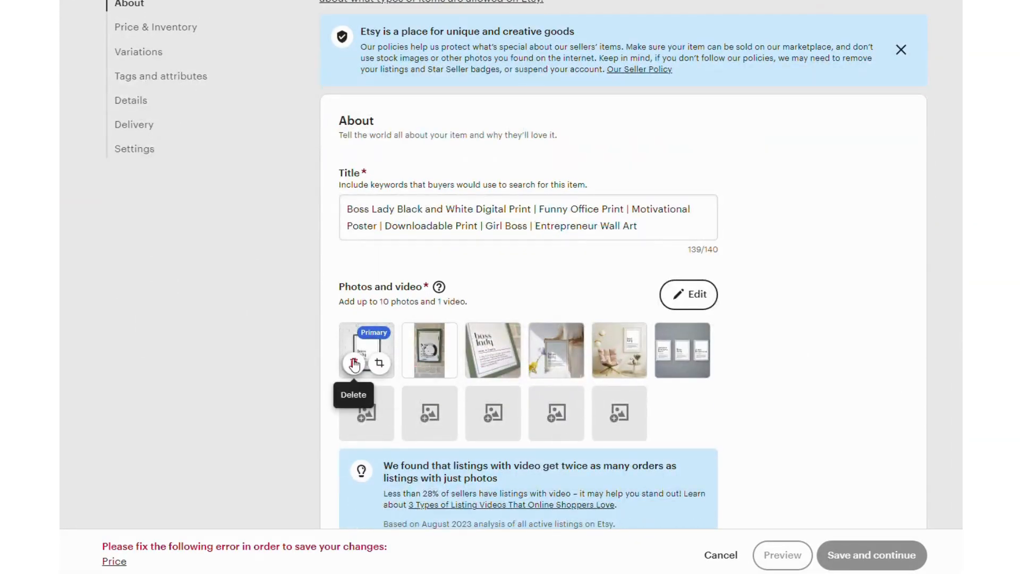
Step: Reapply the primary photo's thumbnail crop and add alt text beginning "Boss Lady" with comma-separated keywords including Downloadable and Decor
{"action": "scroll", "coordinate": [393, 345], "scroll_direction": "down", "scroll_amount": 3}
{"action": "scroll", "coordinate": [393, 345], "scroll_direction": "down", "scroll_amount": 3}
{"action": "left_click", "coordinate": [629, 368]}
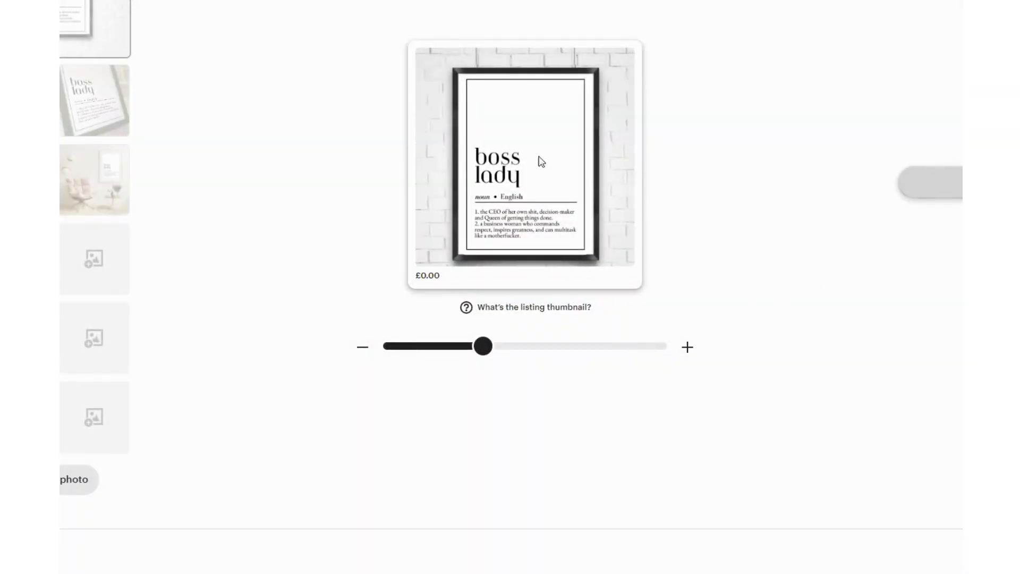
{"action": "left_click", "coordinate": [969, 173]}
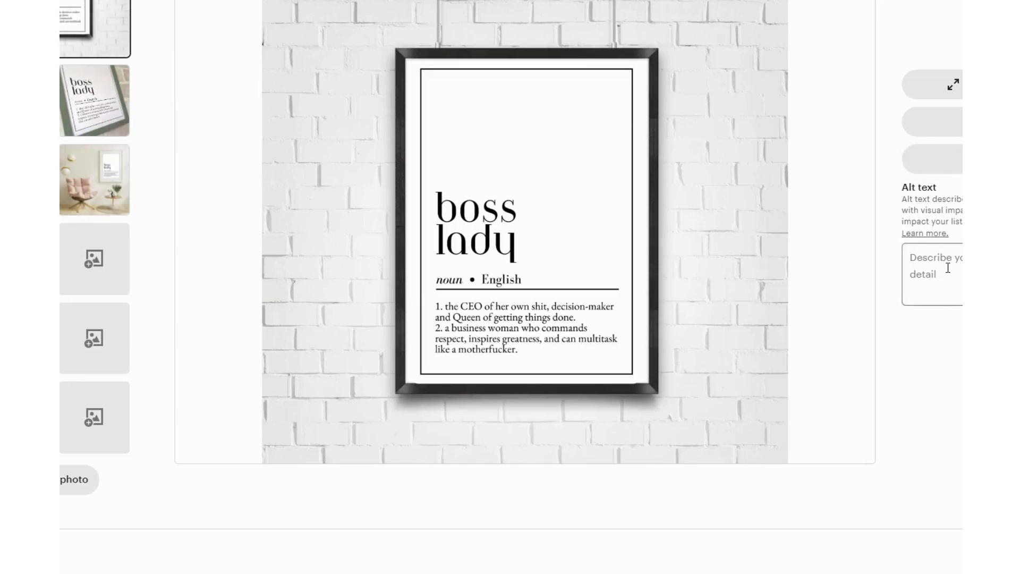
{"action": "left_click", "coordinate": [910, 258]}
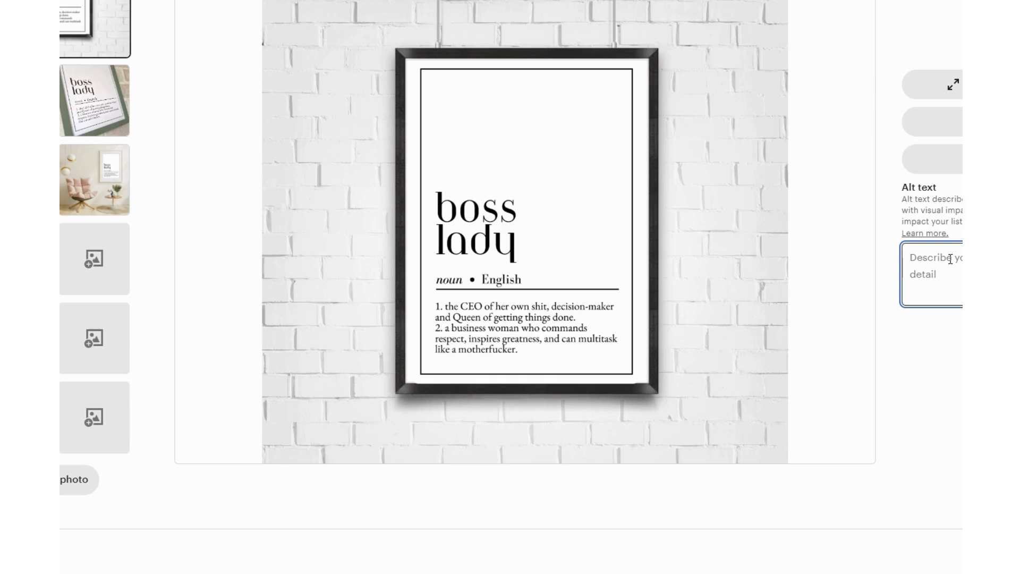
{"action": "type", "text": "Boss Lady D"}
{"action": "key", "text": "ctrl+v"}
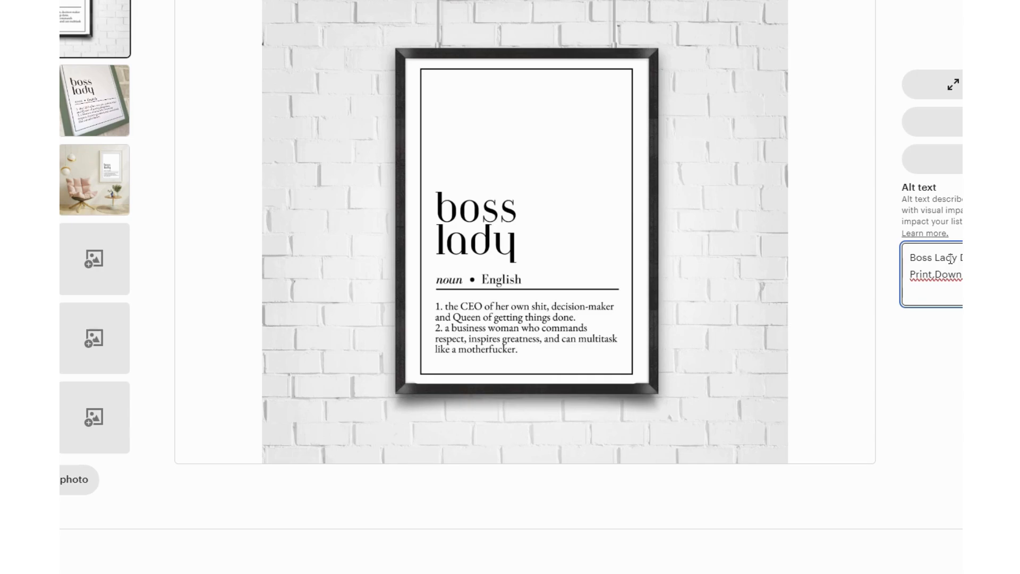
{"action": "key", "text": "Right"}
{"action": "type", "text": "Deco"}
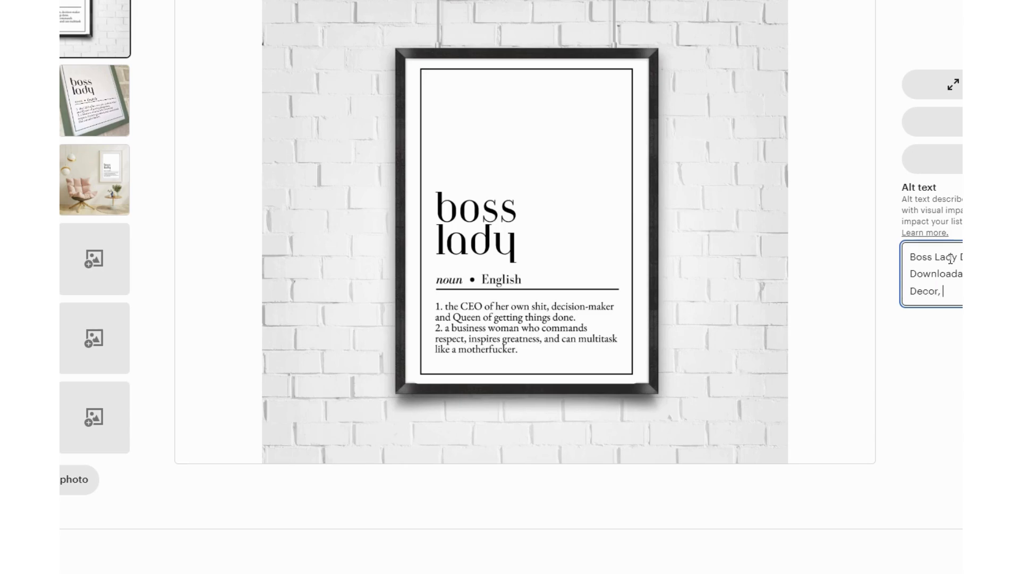
{"action": "type", "text": "r, Girl"}
{"action": "left_click", "coordinate": [313, 1]}
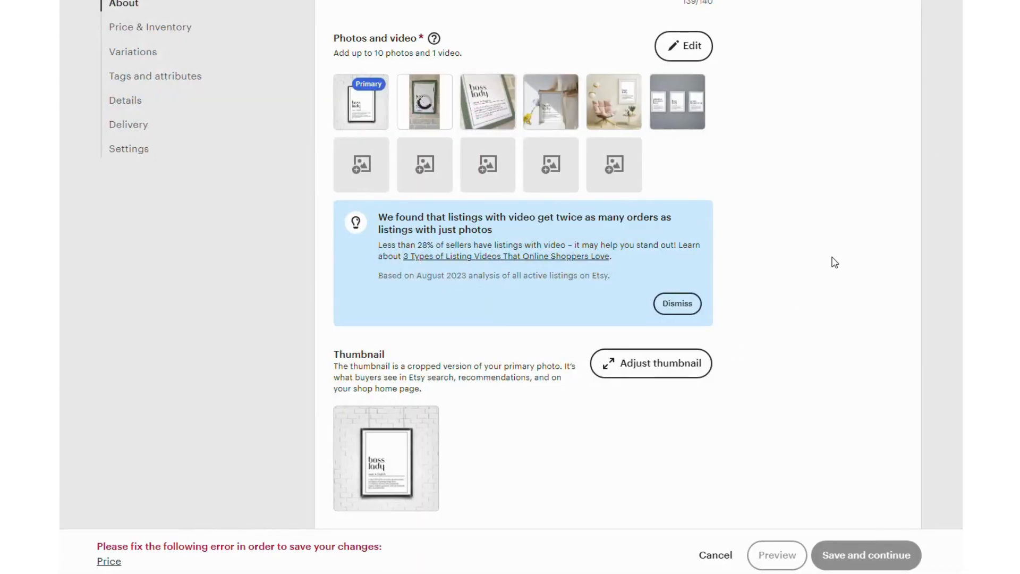
Step: Upload the 7 x 5 in, 8 x 10 in, A3, A4 and A5 PDFs from the BOSS LADY - Black and White folder as digital files
{"action": "scroll", "coordinate": [829, 255], "scroll_direction": "down", "scroll_amount": 1}
{"action": "scroll", "coordinate": [585, 203], "scroll_direction": "down", "scroll_amount": 4}
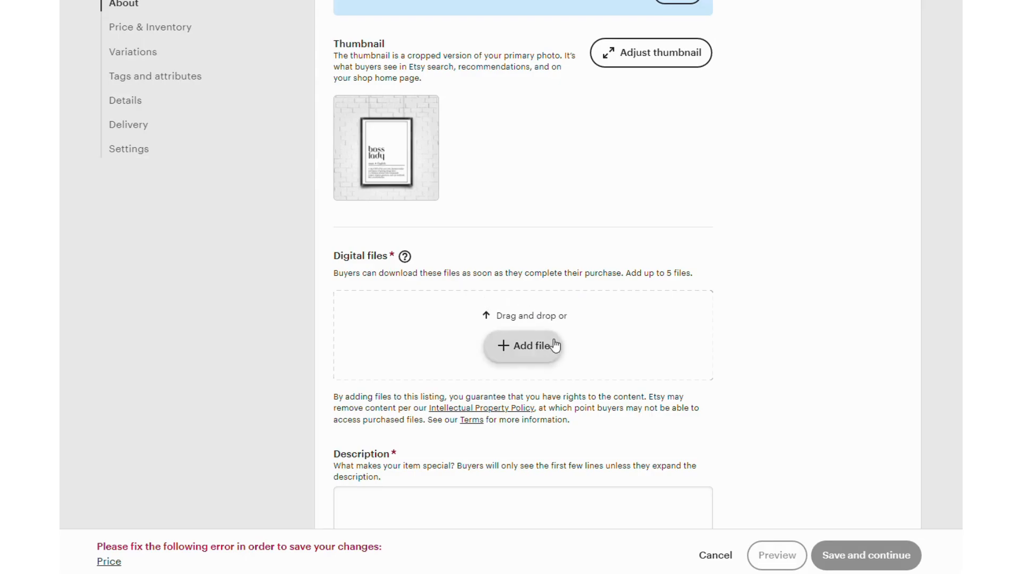
{"action": "mouse_move", "coordinate": [405, 258]}
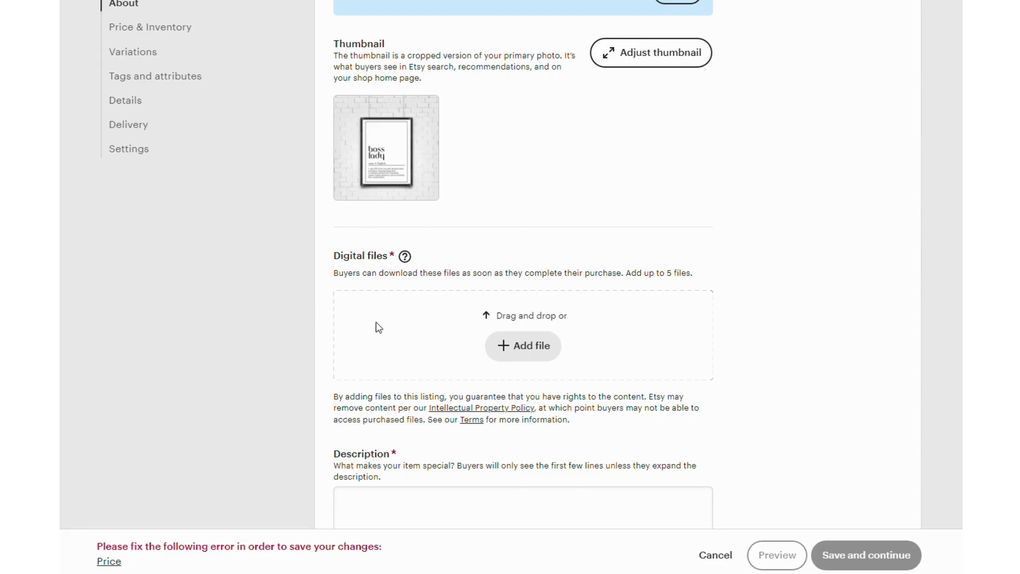
{"action": "left_click", "coordinate": [531, 351]}
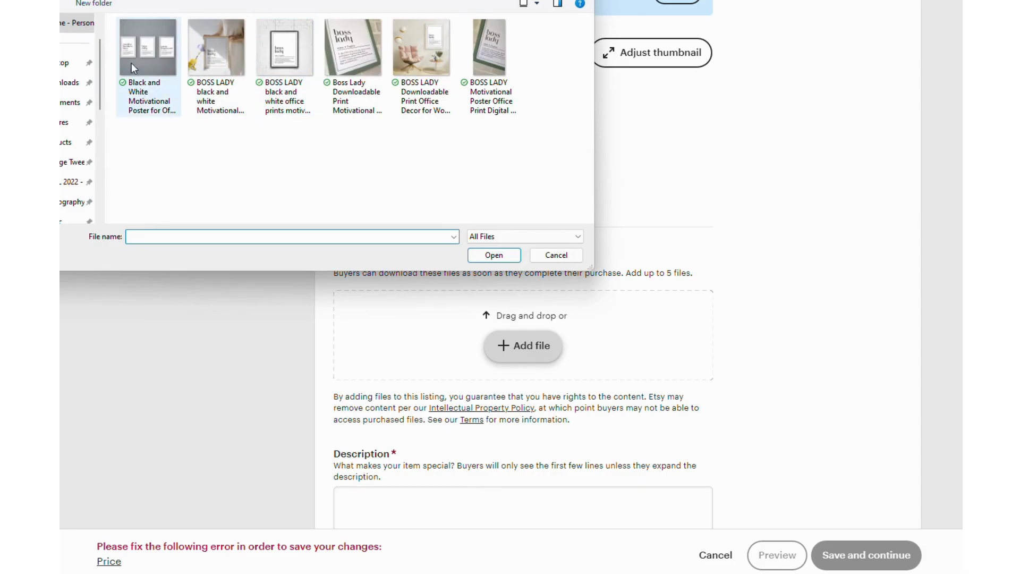
{"action": "left_click", "coordinate": [80, 0]}
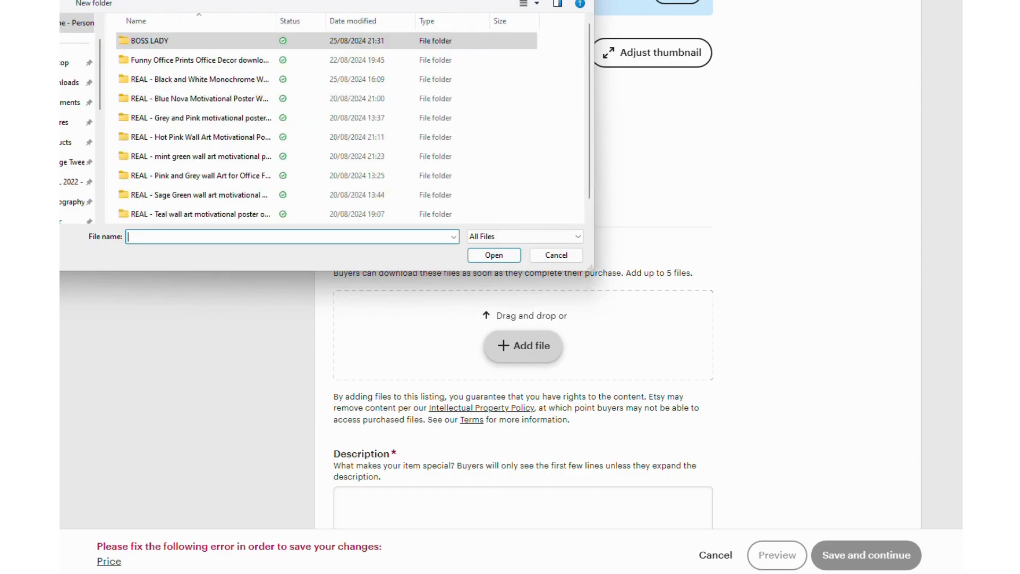
{"action": "left_click", "coordinate": [90, 1]}
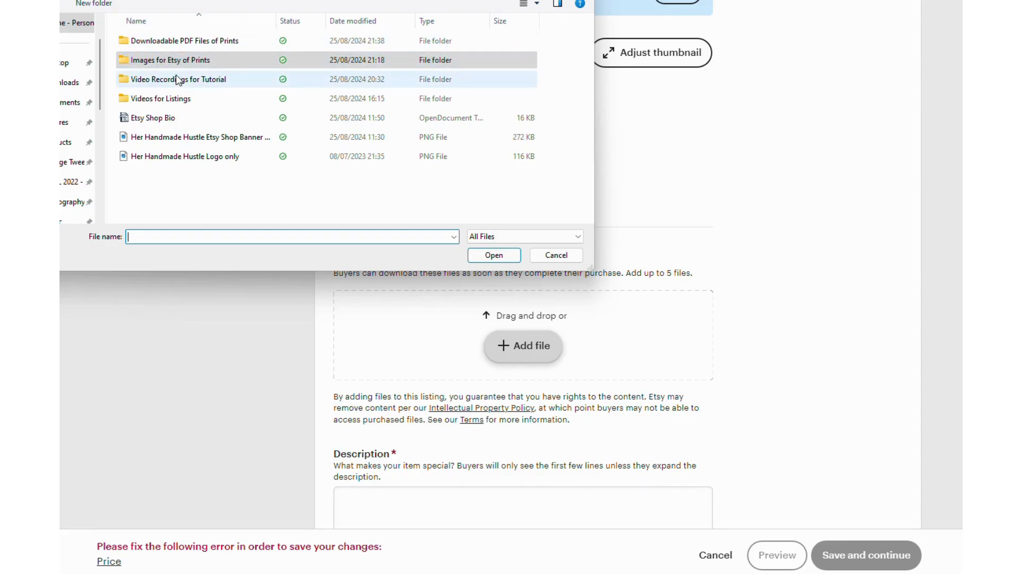
{"action": "double_click", "coordinate": [184, 46]}
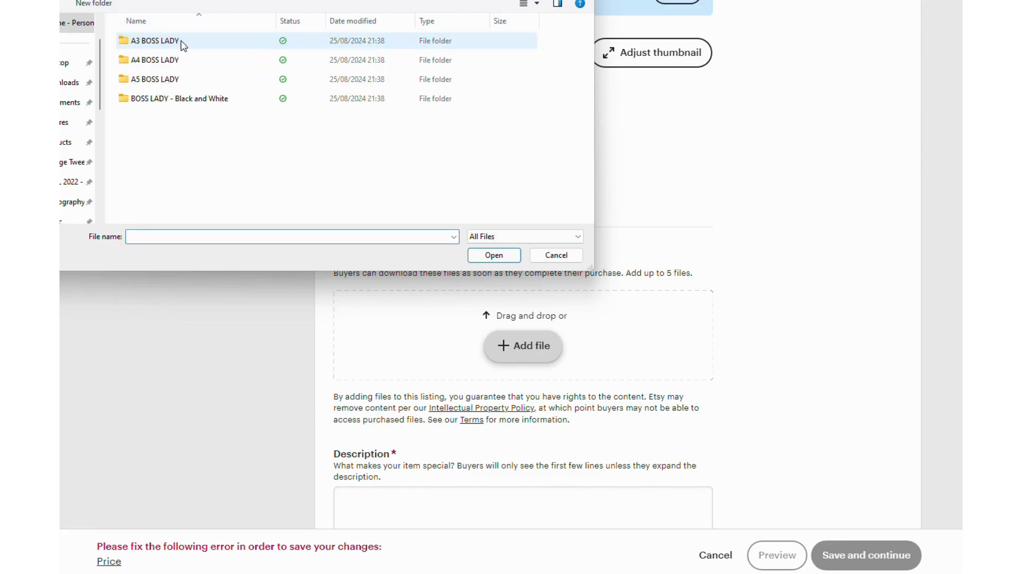
{"action": "double_click", "coordinate": [181, 100]}
{"action": "left_click_drag", "start_coordinate": [184, 133], "coordinate": [175, 49]}
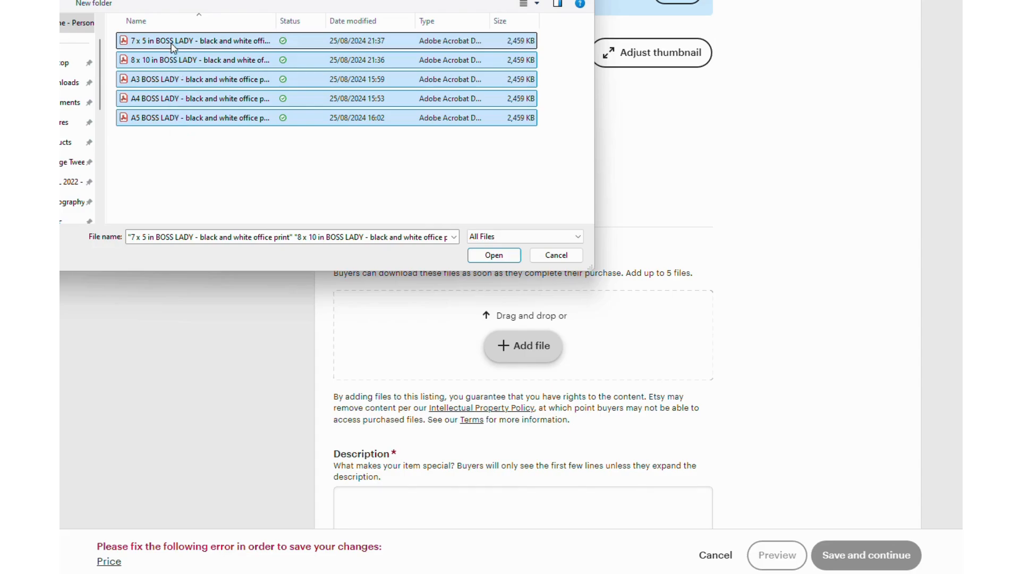
{"action": "left_click", "coordinate": [499, 257]}
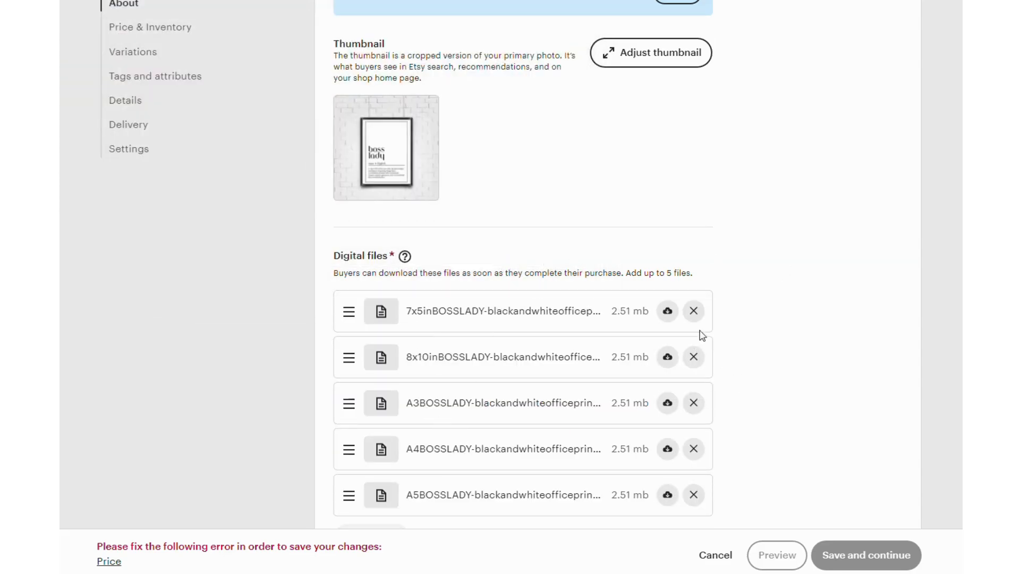
Step: Copy the prepared listing text from the Untitled 1 OpenOffice document and paste it into the listing's Description
{"action": "scroll", "coordinate": [736, 324], "scroll_direction": "down", "scroll_amount": 3}
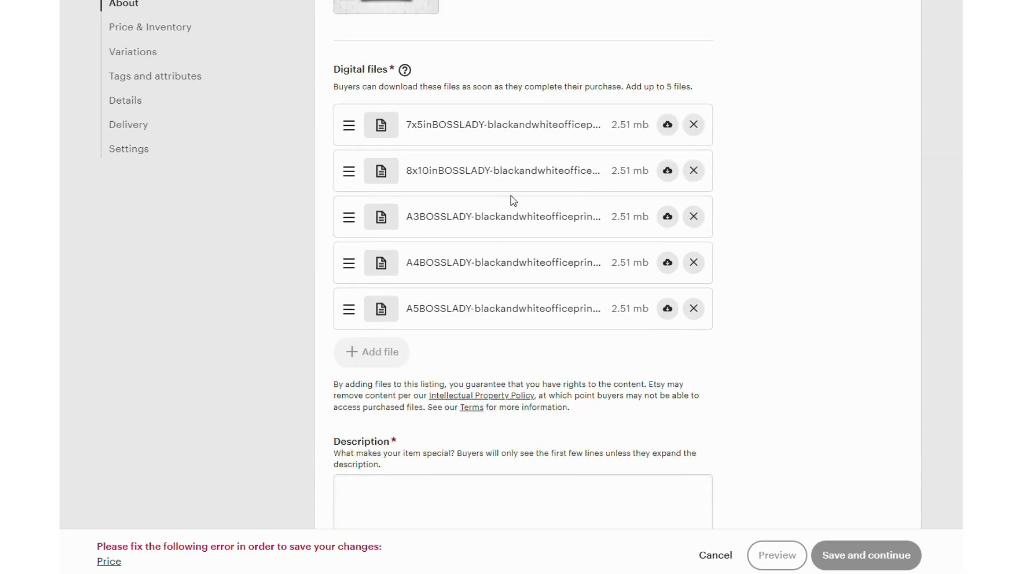
{"action": "scroll", "coordinate": [514, 200], "scroll_direction": "down", "scroll_amount": 1}
{"action": "scroll", "coordinate": [524, 198], "scroll_direction": "down", "scroll_amount": 1}
{"action": "left_click", "coordinate": [383, 368]}
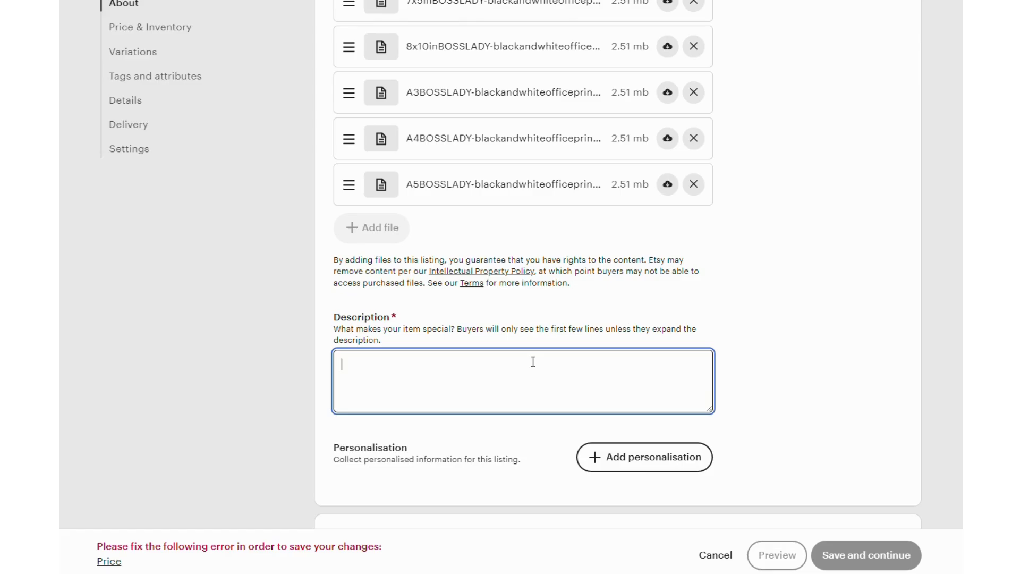
{"action": "scroll", "coordinate": [533, 361], "scroll_direction": "down", "scroll_amount": 3}
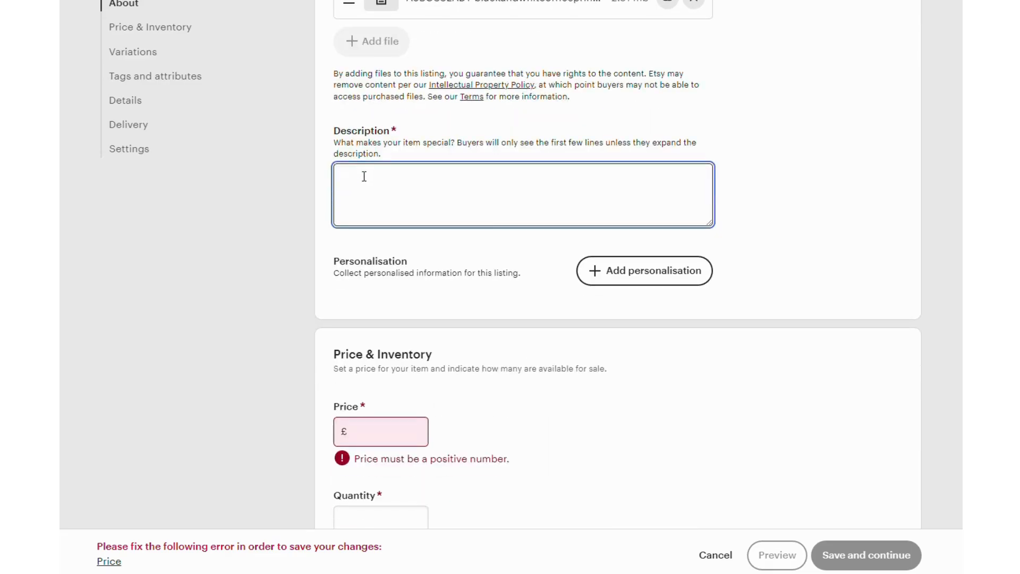
{"action": "mouse_move", "coordinate": [818, 573]}
{"action": "left_click", "coordinate": [774, 544]}
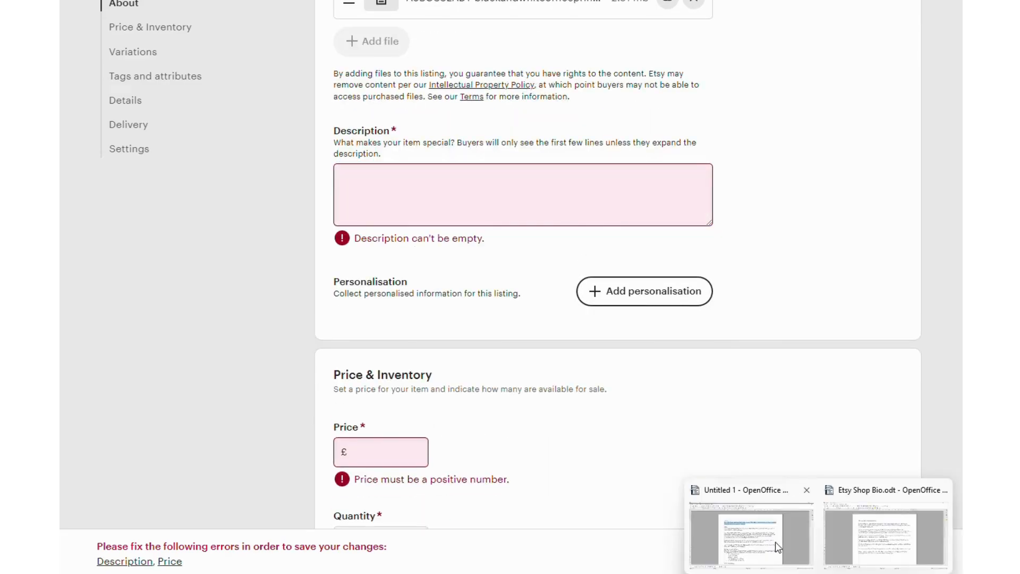
{"action": "left_click_drag", "start_coordinate": [269, 198], "coordinate": [553, 473]}
{"action": "scroll", "coordinate": [514, 246], "scroll_direction": "down", "scroll_amount": 3}
{"action": "scroll", "coordinate": [539, 297], "scroll_direction": "down", "scroll_amount": 5}
{"action": "key", "text": "alt+Tab"}
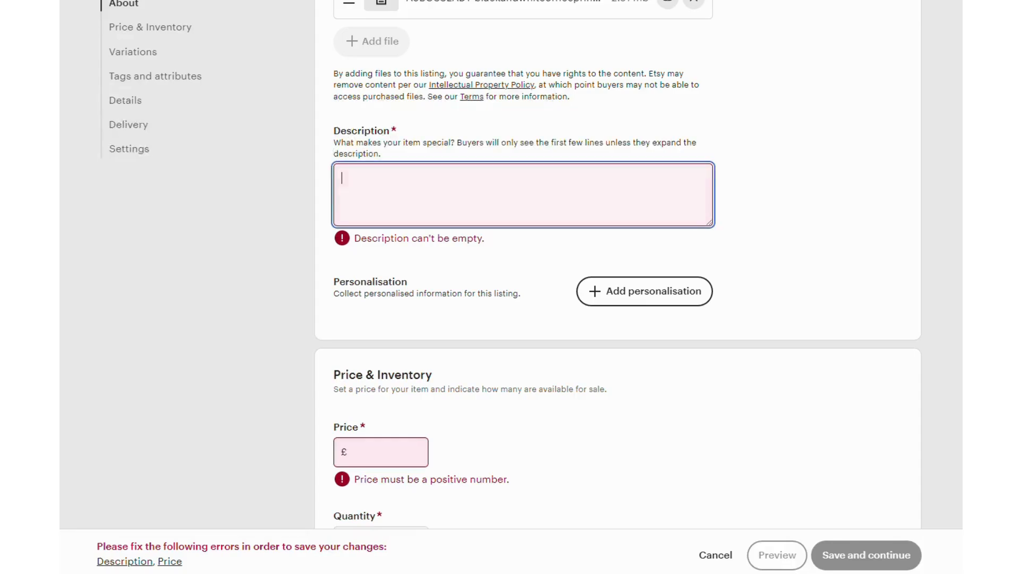
{"action": "left_click", "coordinate": [455, 165]}
{"action": "key", "text": "ctrl+v"}
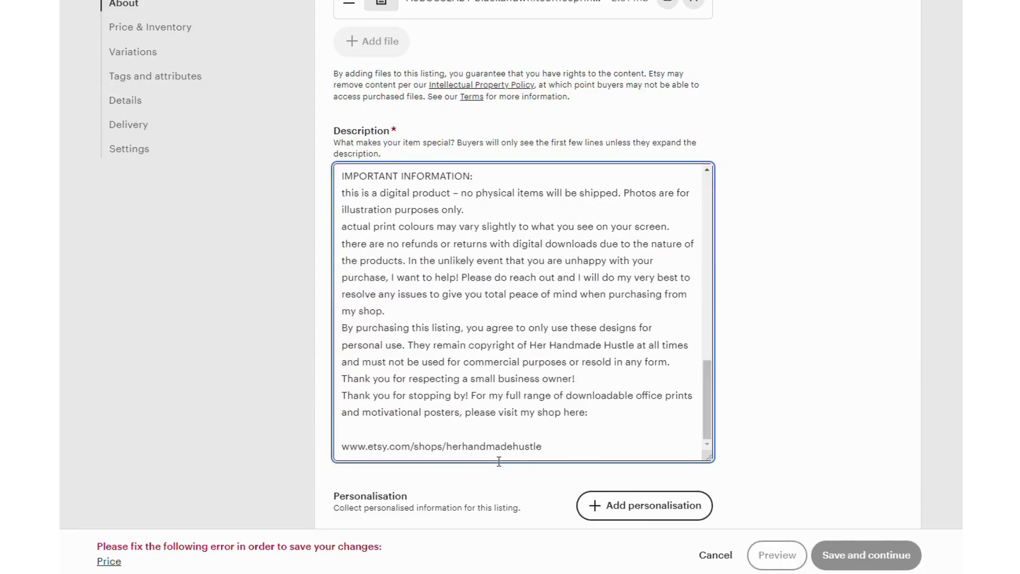
Step: Review the pasted description together with the listing's title, photos, thumbnail and digital files
{"action": "scroll", "coordinate": [623, 412], "scroll_direction": "down", "scroll_amount": 1}
{"action": "scroll", "coordinate": [449, 216], "scroll_direction": "up", "scroll_amount": 15}
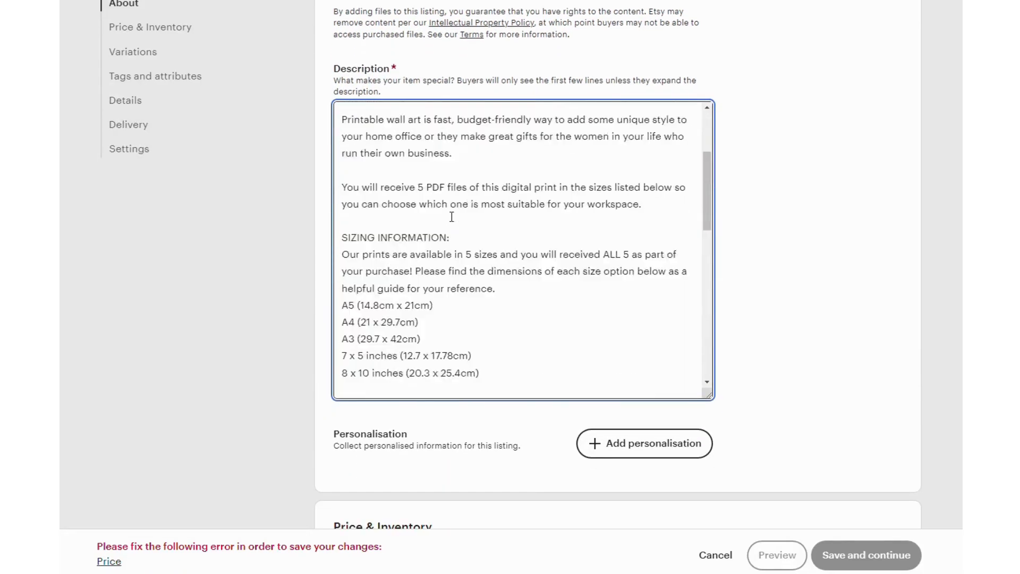
{"action": "scroll", "coordinate": [431, 491], "scroll_direction": "down", "scroll_amount": 3}
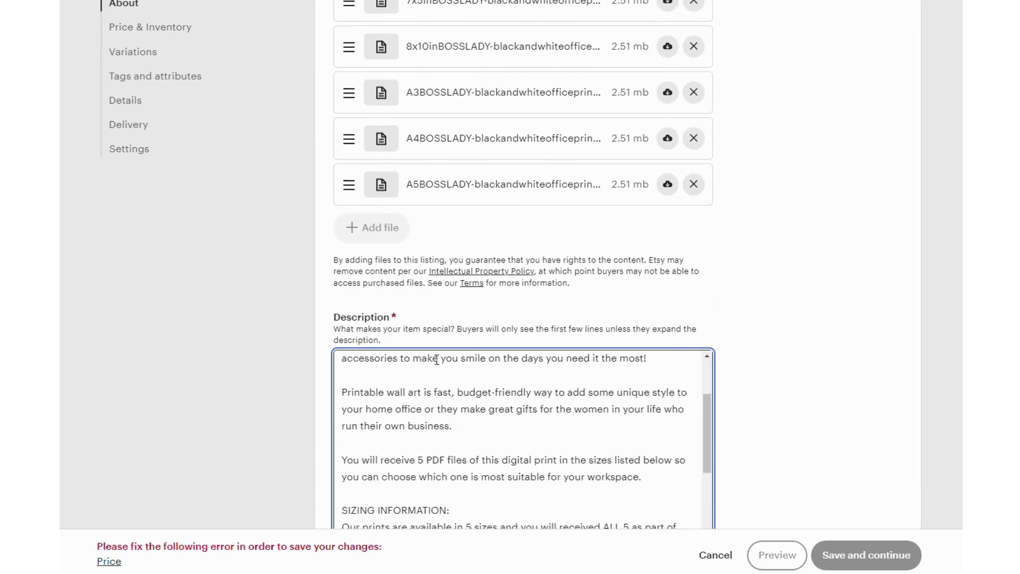
{"action": "scroll", "coordinate": [431, 492], "scroll_direction": "up", "scroll_amount": 3}
{"action": "scroll", "coordinate": [517, 166], "scroll_direction": "down", "scroll_amount": 3}
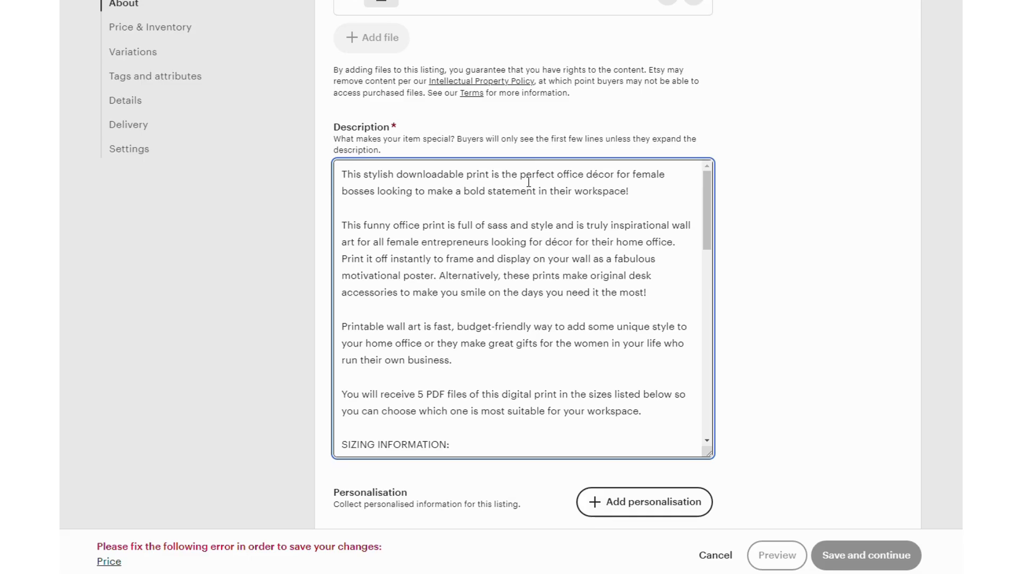
{"action": "scroll", "coordinate": [528, 182], "scroll_direction": "up", "scroll_amount": 20}
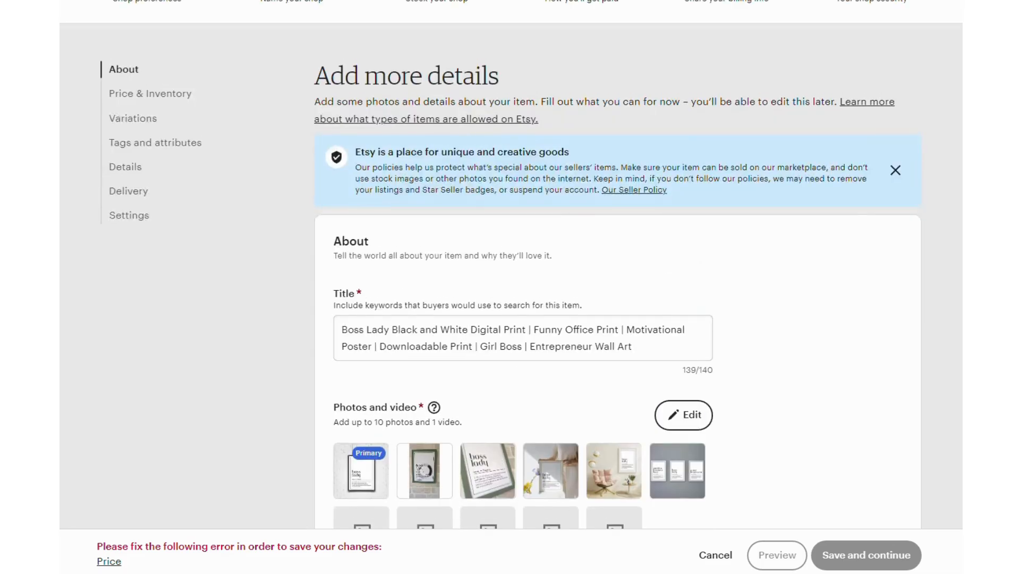
{"action": "scroll", "coordinate": [510, 287], "scroll_direction": "down", "scroll_amount": 2}
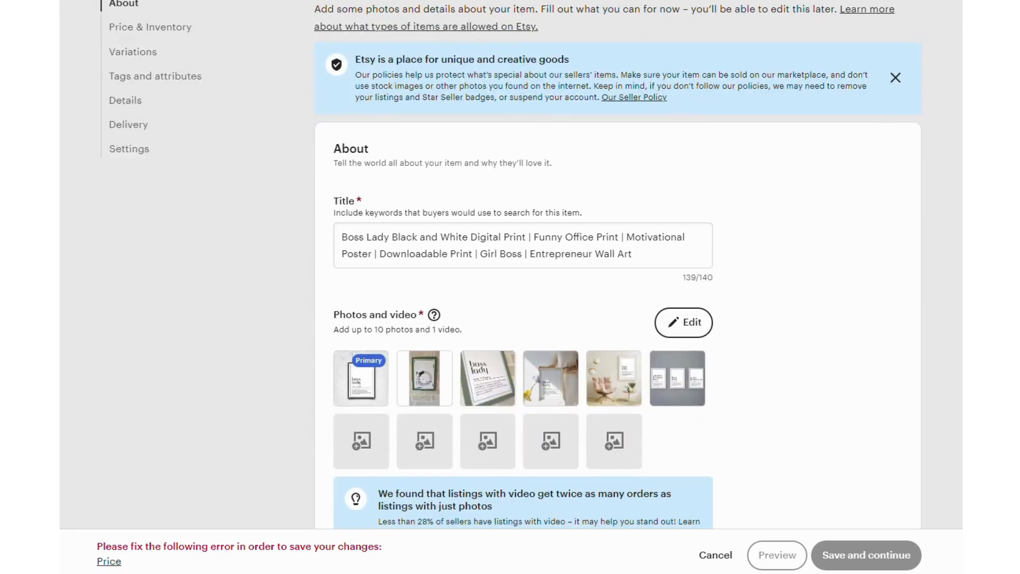
{"action": "scroll", "coordinate": [618, 264], "scroll_direction": "down", "scroll_amount": 2}
{"action": "scroll", "coordinate": [523, 287], "scroll_direction": "down", "scroll_amount": 4}
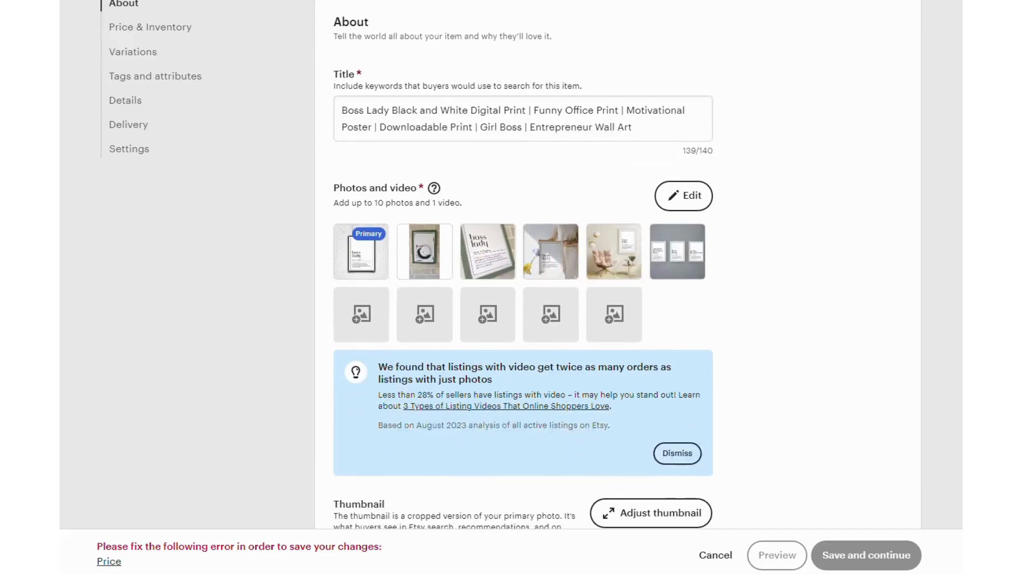
{"action": "scroll", "coordinate": [523, 287], "scroll_direction": "down", "scroll_amount": 12}
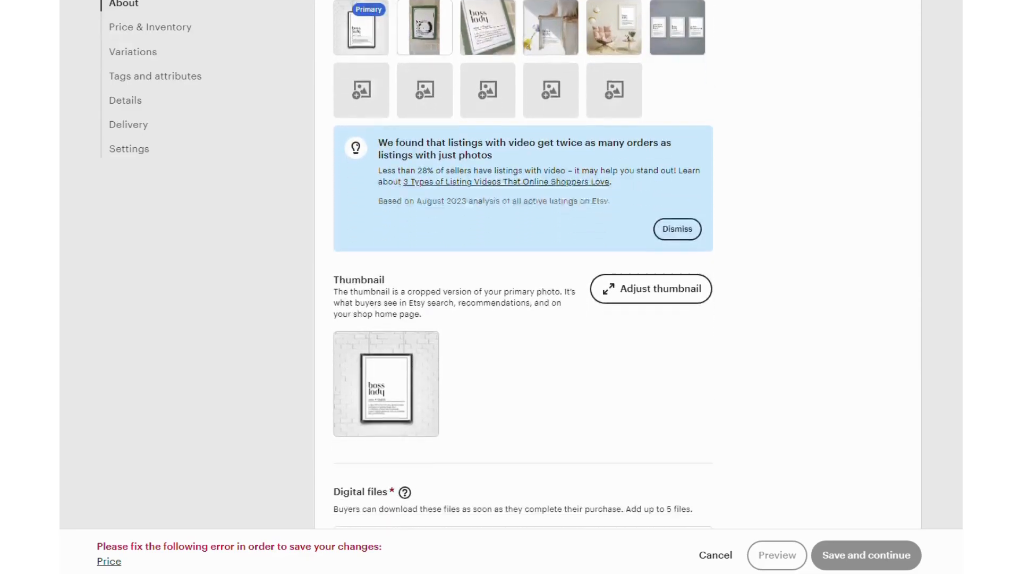
{"action": "scroll", "coordinate": [523, 286], "scroll_direction": "down", "scroll_amount": 3}
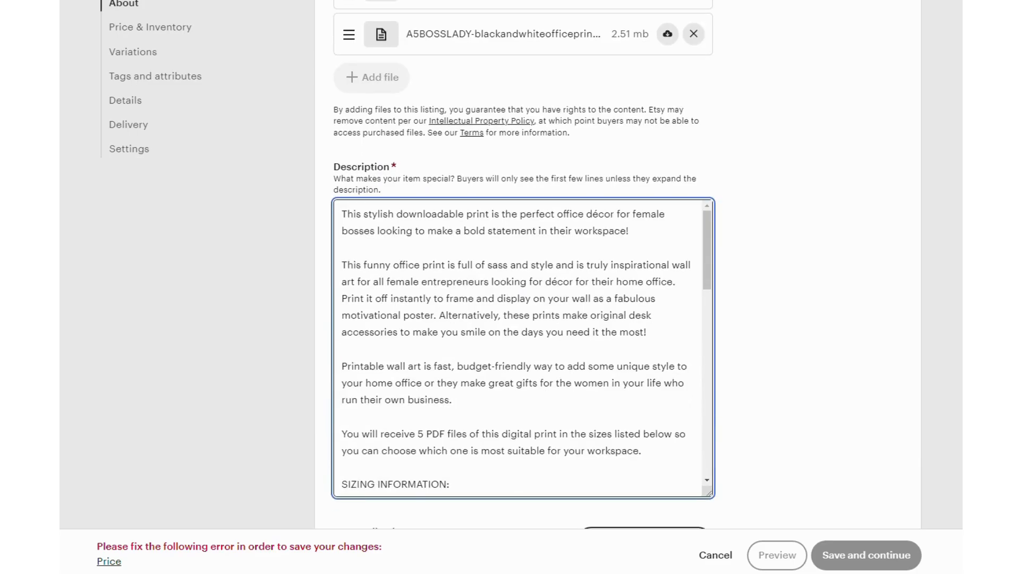
{"action": "scroll", "coordinate": [833, 142], "scroll_direction": "down", "scroll_amount": 1}
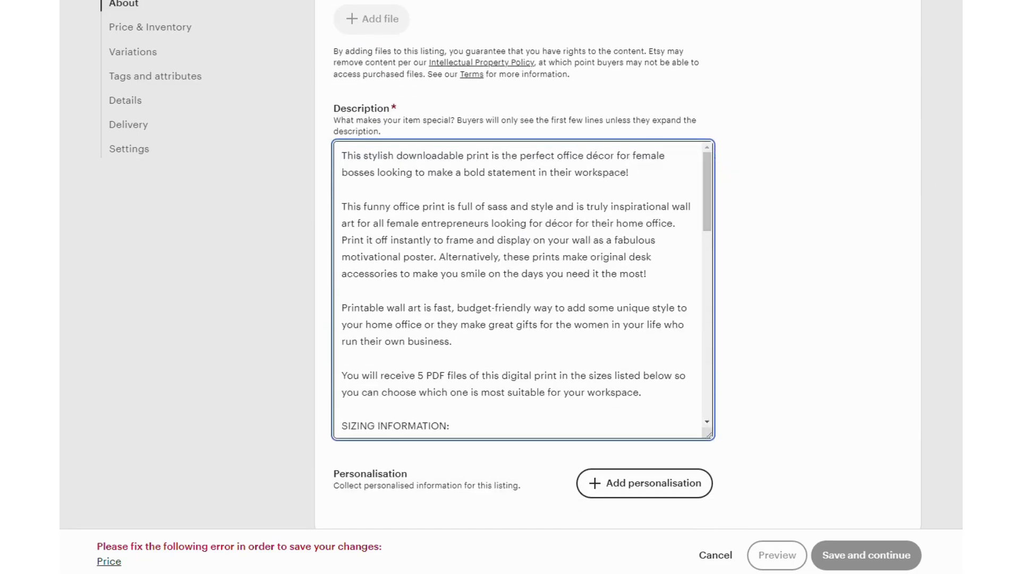
{"action": "scroll", "coordinate": [619, 287], "scroll_direction": "down", "scroll_amount": 2}
{"action": "scroll", "coordinate": [607, 78], "scroll_direction": "up", "scroll_amount": 3}
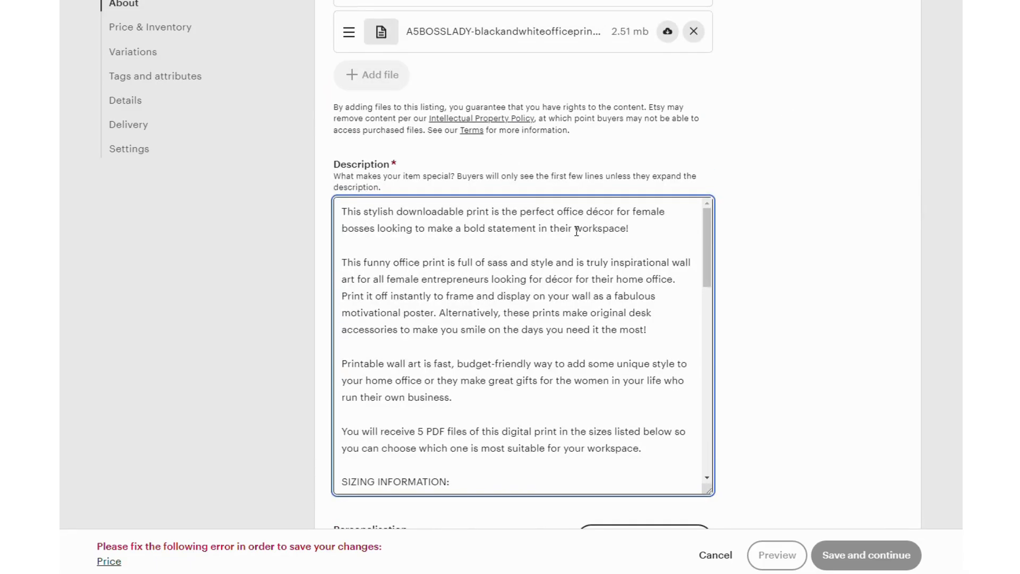
{"action": "scroll", "coordinate": [576, 231], "scroll_direction": "down", "scroll_amount": 3}
{"action": "scroll", "coordinate": [563, 229], "scroll_direction": "up", "scroll_amount": 5}
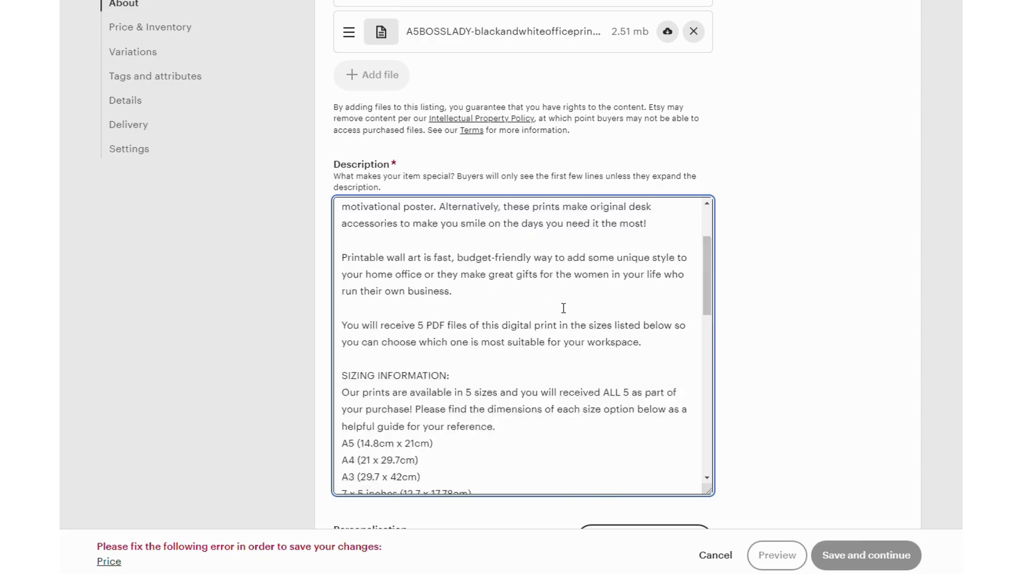
{"action": "scroll", "coordinate": [556, 299], "scroll_direction": "up", "scroll_amount": 1}
{"action": "scroll", "coordinate": [571, 53], "scroll_direction": "down", "scroll_amount": 6}
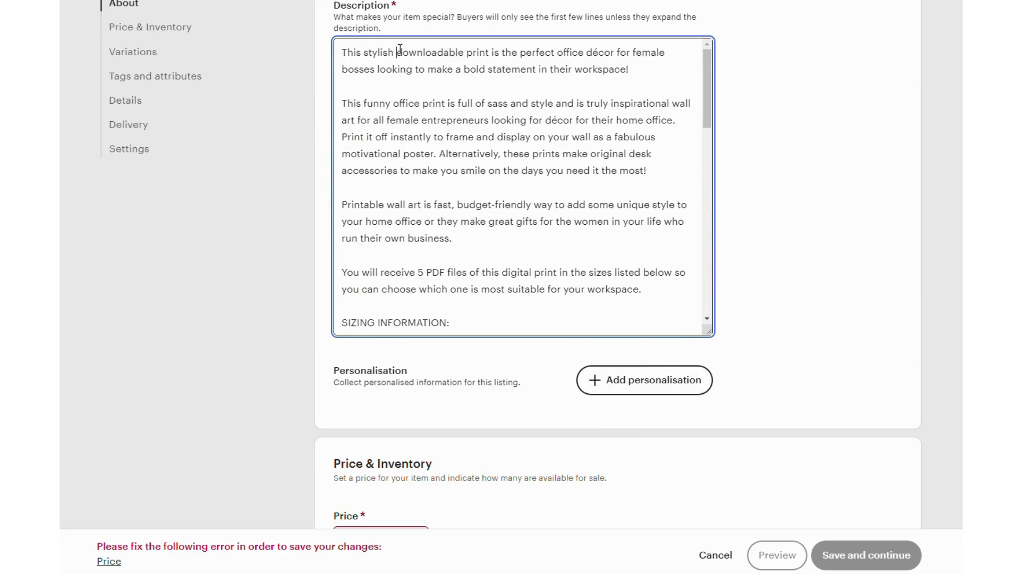
Step: Highlight the description's keywords one by one: downloadable print, office décor, funny office print, inspirational wall art, motivational poster and Printable wall art
{"action": "left_click_drag", "start_coordinate": [398, 52], "coordinate": [492, 50]}
{"action": "left_click_drag", "start_coordinate": [557, 53], "coordinate": [614, 52]}
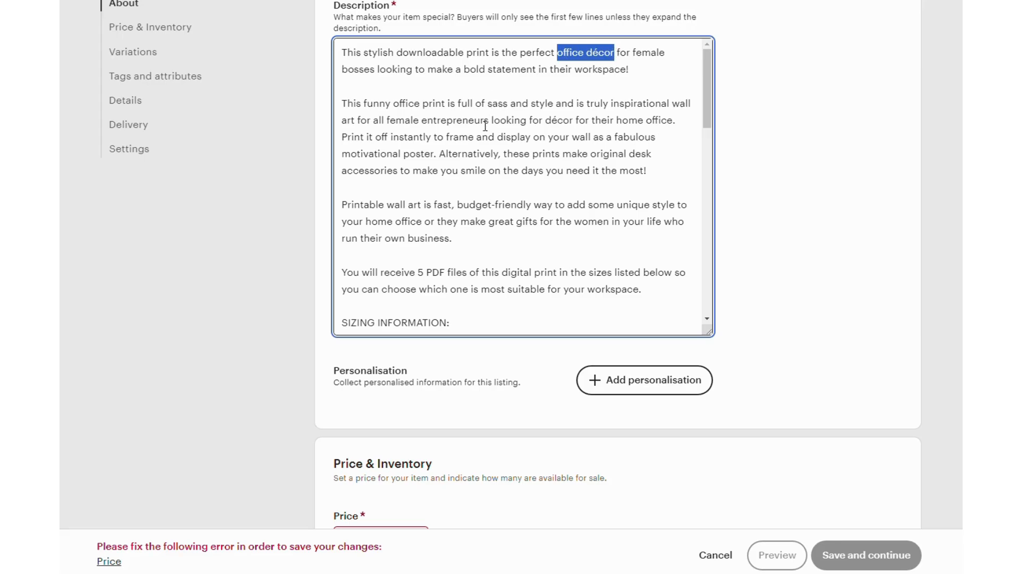
{"action": "left_click_drag", "start_coordinate": [365, 102], "coordinate": [451, 103]}
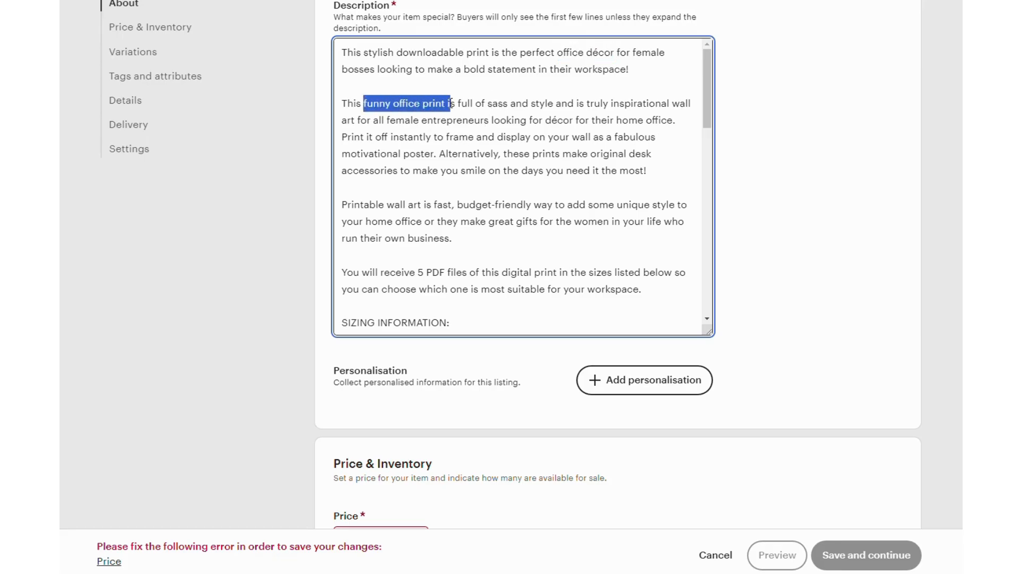
{"action": "left_click_drag", "start_coordinate": [611, 103], "coordinate": [358, 124]}
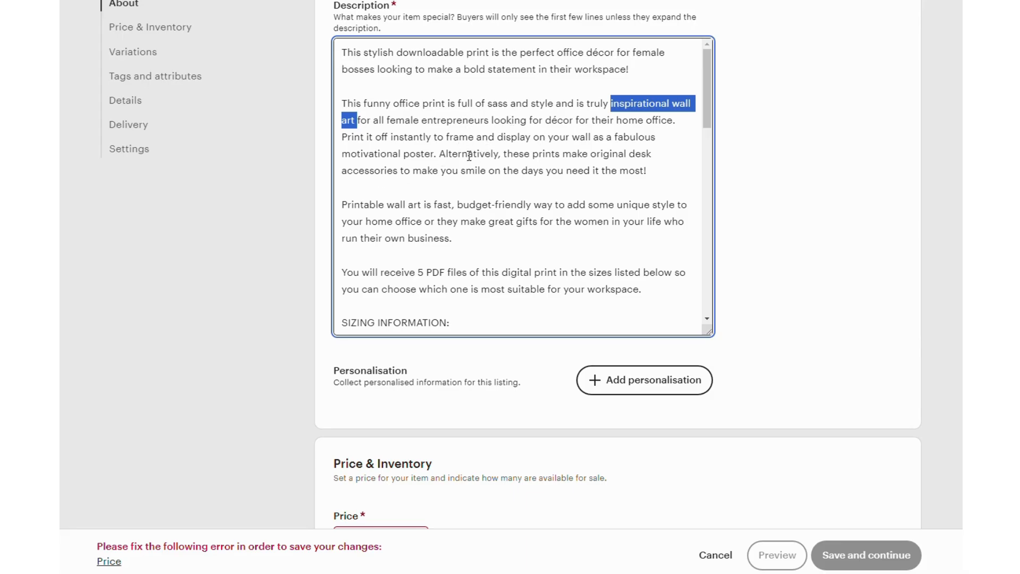
{"action": "left_click_drag", "start_coordinate": [340, 160], "coordinate": [439, 155]}
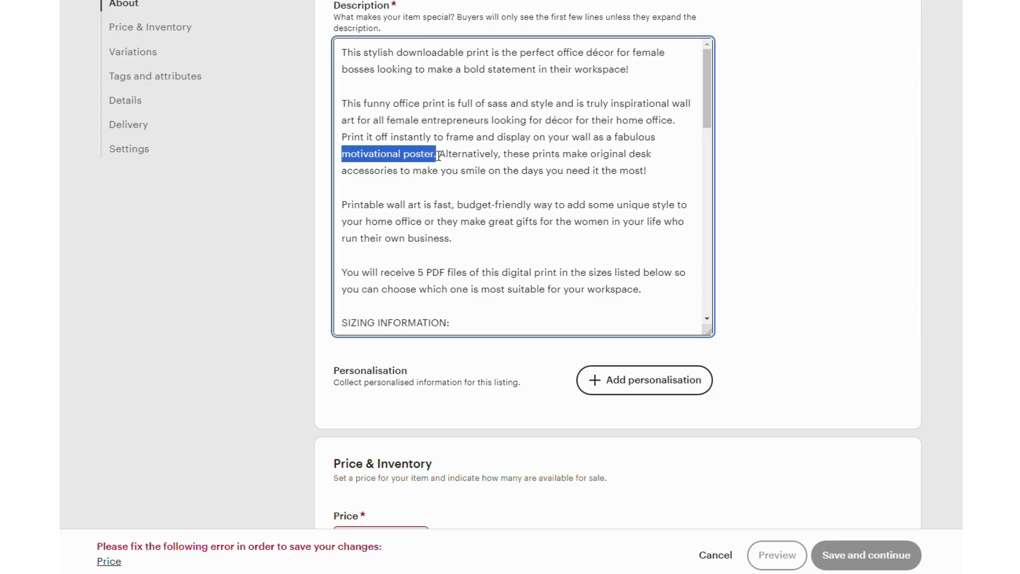
{"action": "left_click_drag", "start_coordinate": [342, 205], "coordinate": [425, 205]}
Step: Prefix each of the four points under IMPORTANT INFORMATION in the description with "- " and make the last point's opening "by" lowercase
{"action": "scroll", "coordinate": [609, 157], "scroll_direction": "down", "scroll_amount": 2}
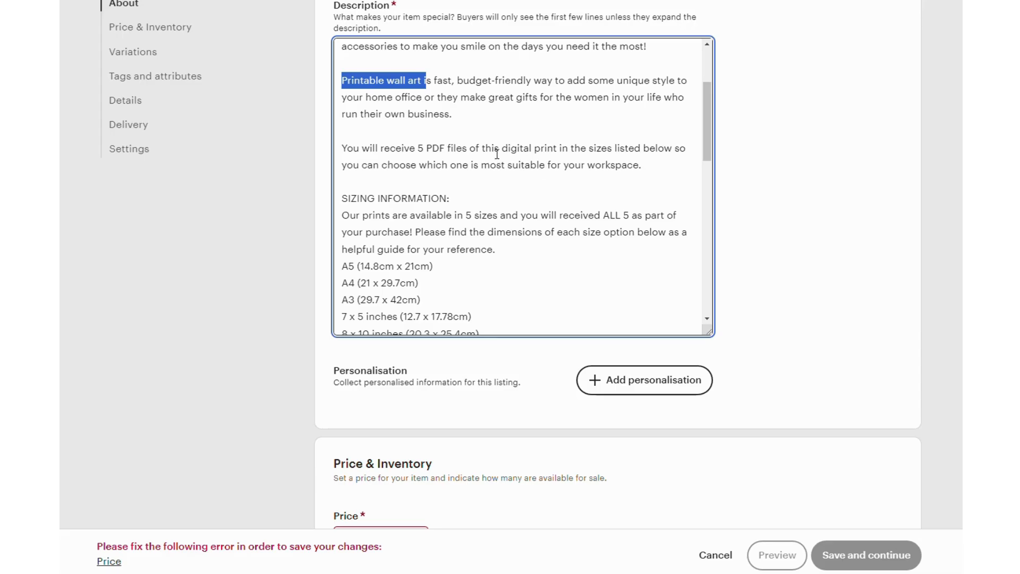
{"action": "scroll", "coordinate": [507, 167], "scroll_direction": "down", "scroll_amount": 1}
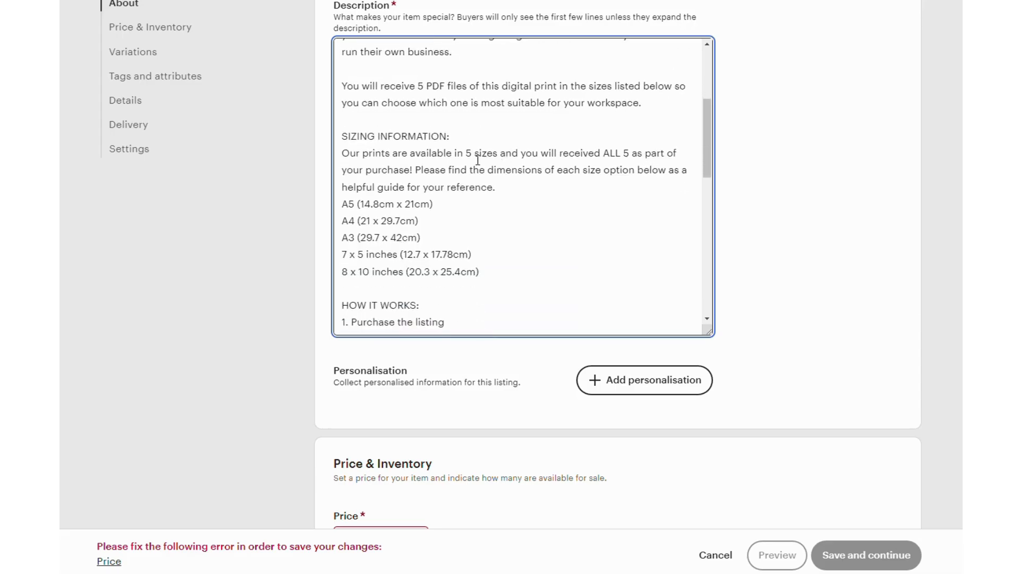
{"action": "scroll", "coordinate": [441, 170], "scroll_direction": "down", "scroll_amount": 3}
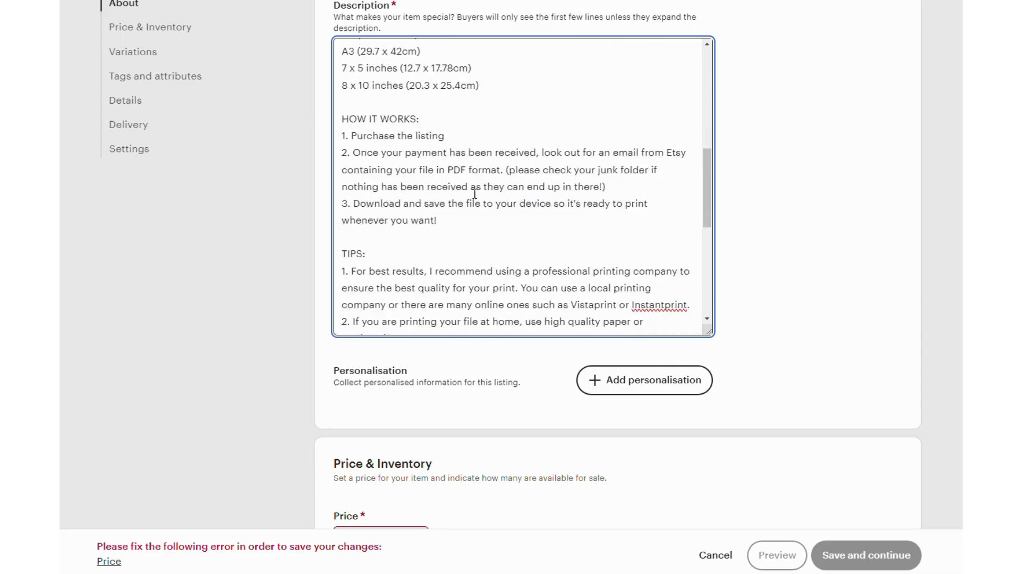
{"action": "scroll", "coordinate": [489, 204], "scroll_direction": "down", "scroll_amount": 1}
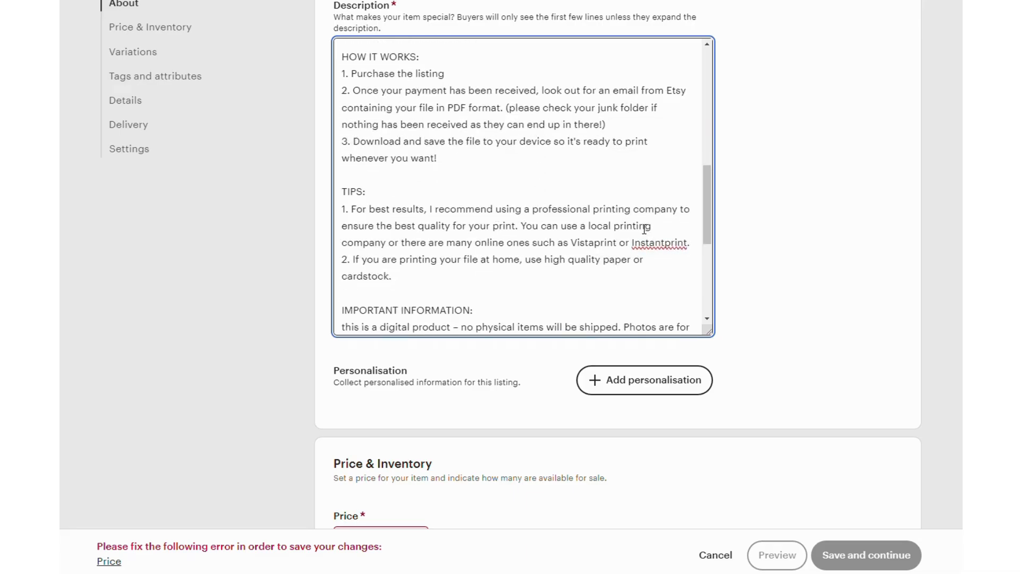
{"action": "scroll", "coordinate": [452, 187], "scroll_direction": "down", "scroll_amount": 3}
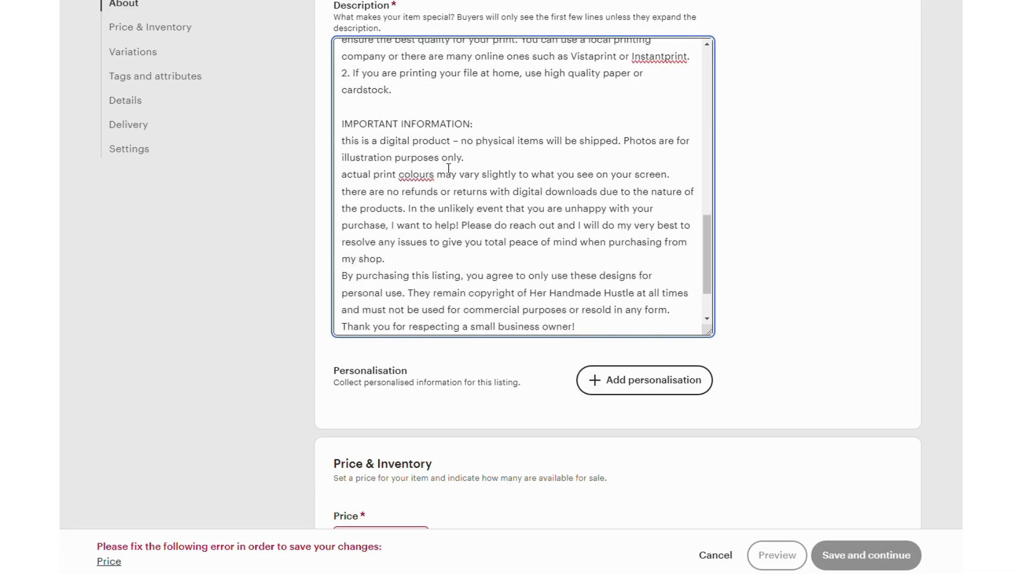
{"action": "type", "text": "- "}
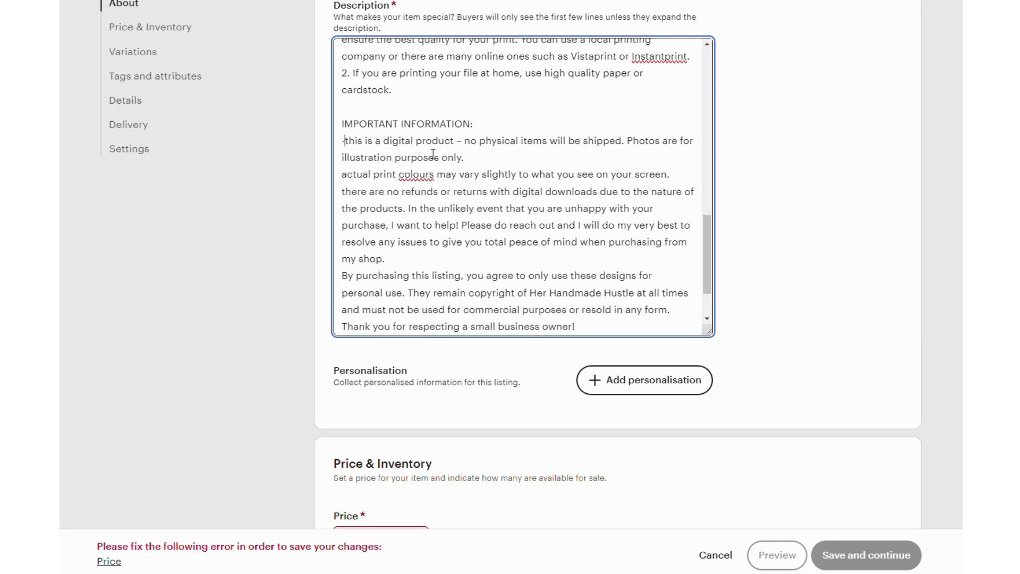
{"action": "type", "text": "- "}
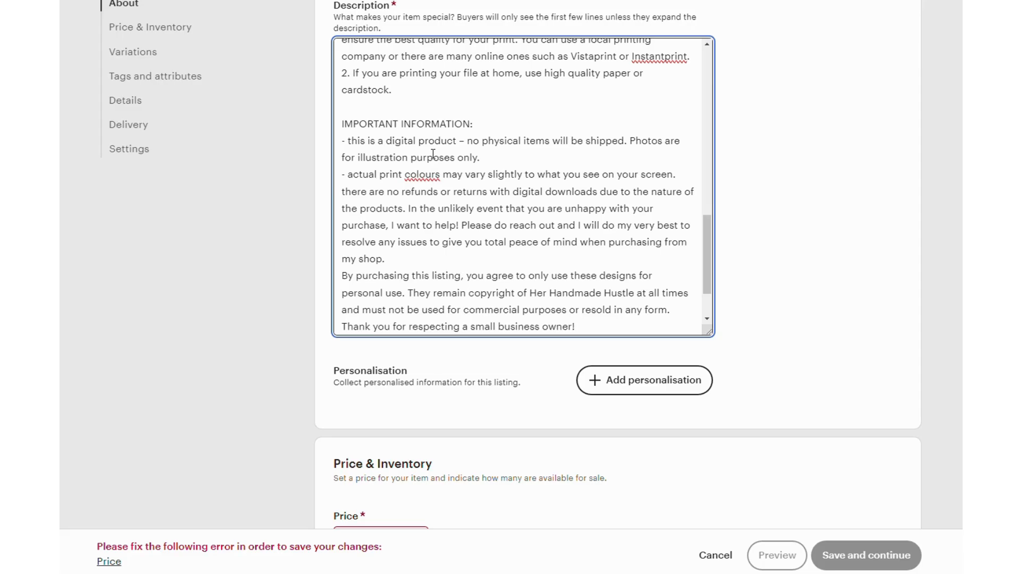
{"action": "type", "text": "- "}
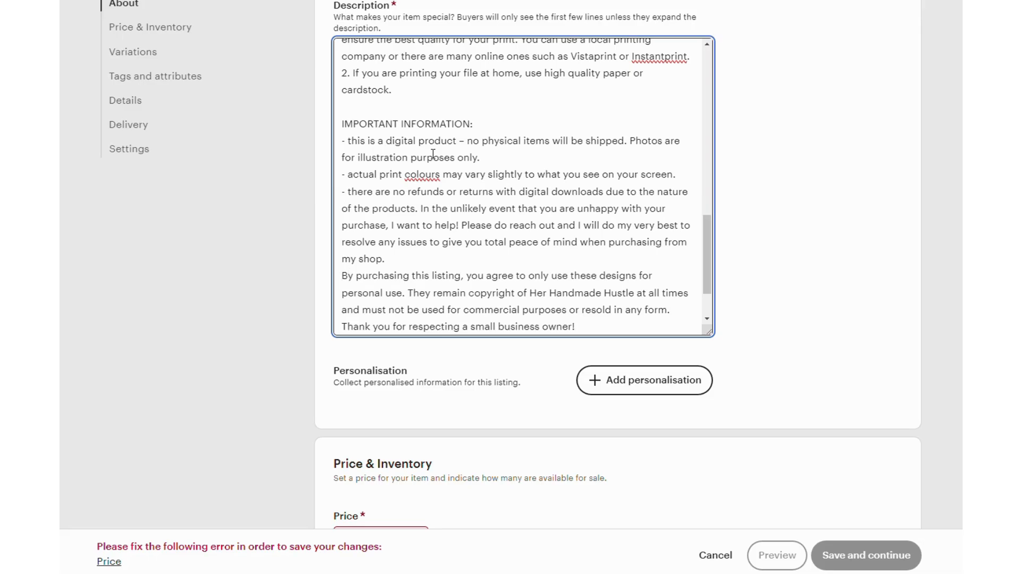
{"action": "type", "text": "-"}
{"action": "key", "text": "Delete"}
{"action": "type", "text": "b"}
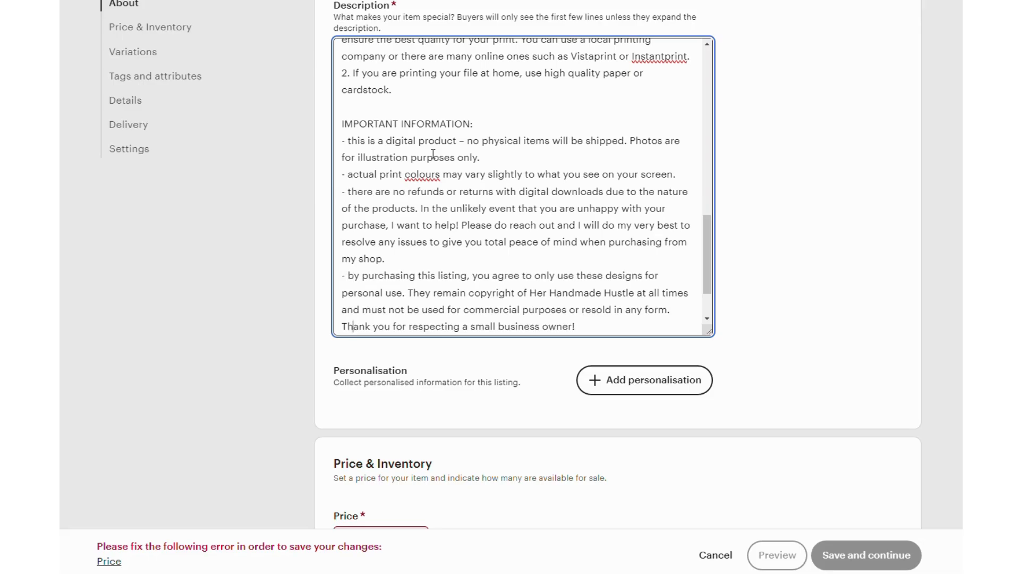
Step: Insert a blank line before the description's closing "Thank you for stopping by!" paragraph
{"action": "scroll", "coordinate": [433, 154], "scroll_direction": "down", "scroll_amount": 1}
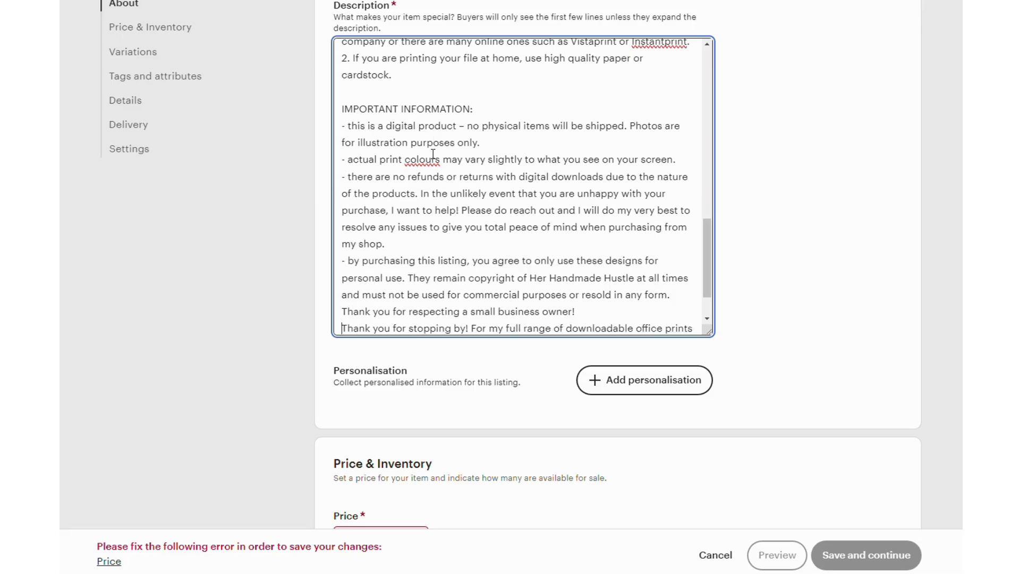
{"action": "key", "text": "Return"}
{"action": "scroll", "coordinate": [433, 154], "scroll_direction": "down", "scroll_amount": 1}
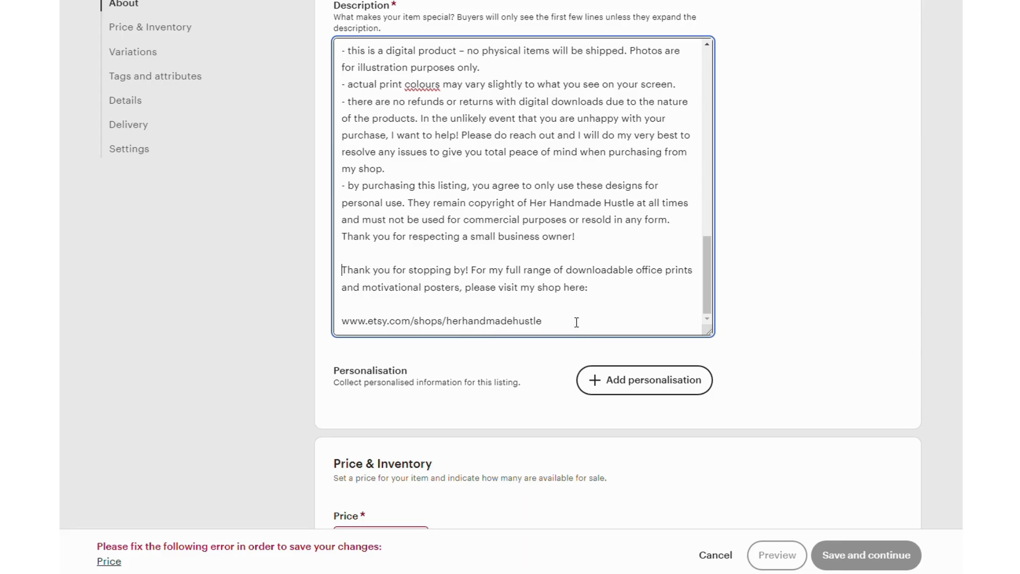
Step: Set the listing's price to £3.50
{"action": "scroll", "coordinate": [595, 260], "scroll_direction": "down", "scroll_amount": 1}
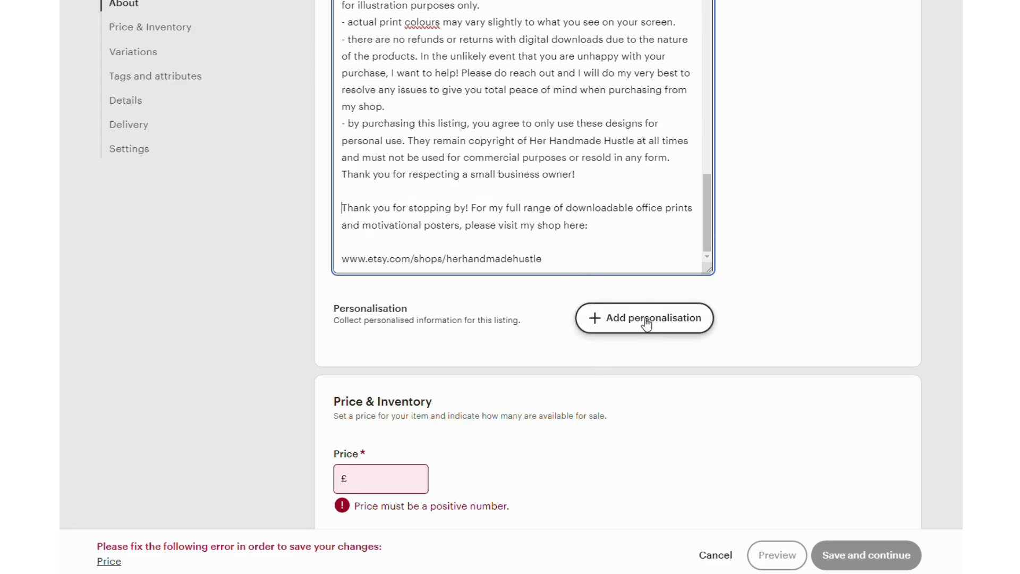
{"action": "scroll", "coordinate": [372, 184], "scroll_direction": "down", "scroll_amount": 1}
{"action": "scroll", "coordinate": [460, 337], "scroll_direction": "down", "scroll_amount": 2}
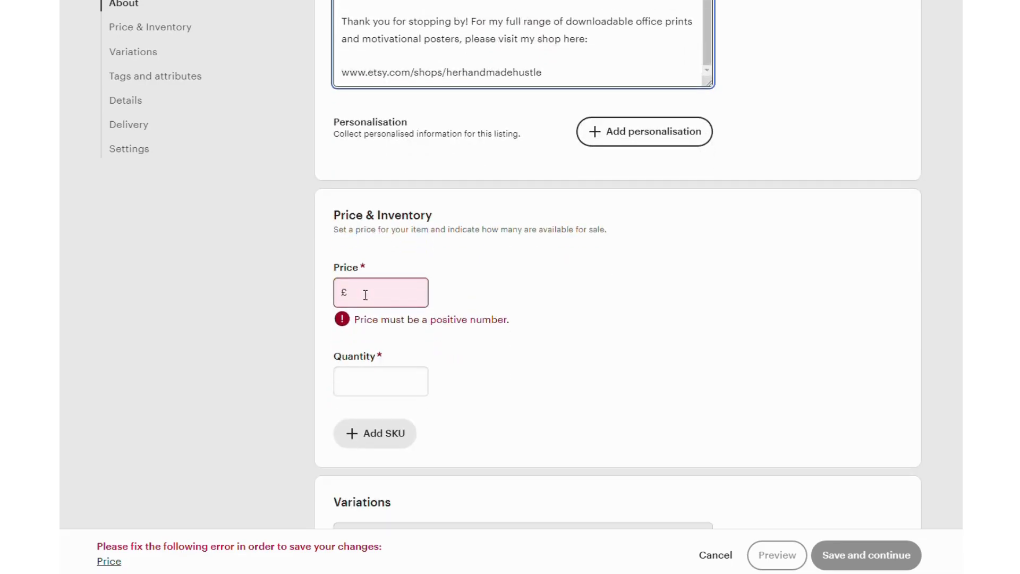
{"action": "left_click", "coordinate": [366, 295]}
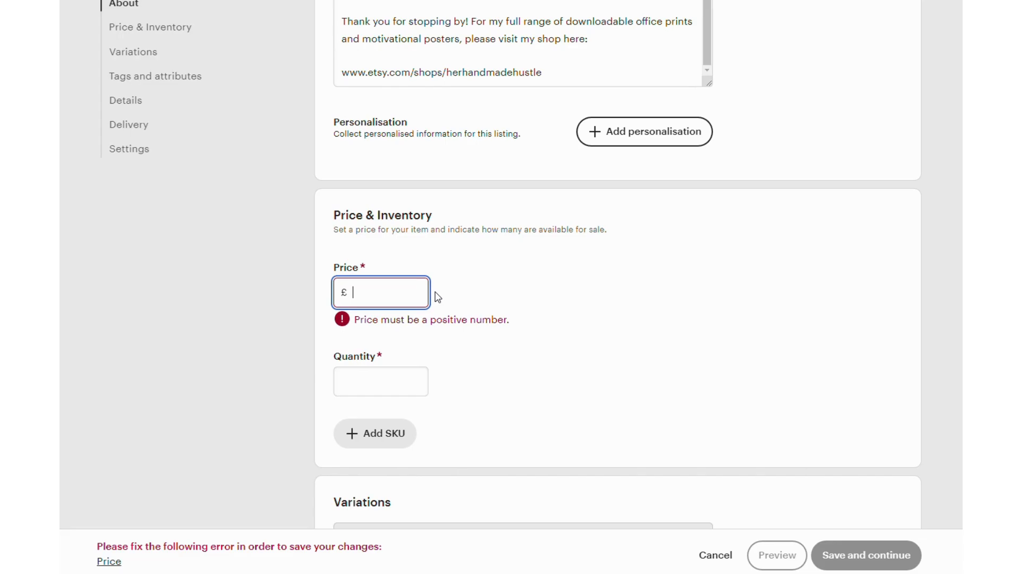
{"action": "type", "text": "3.50"}
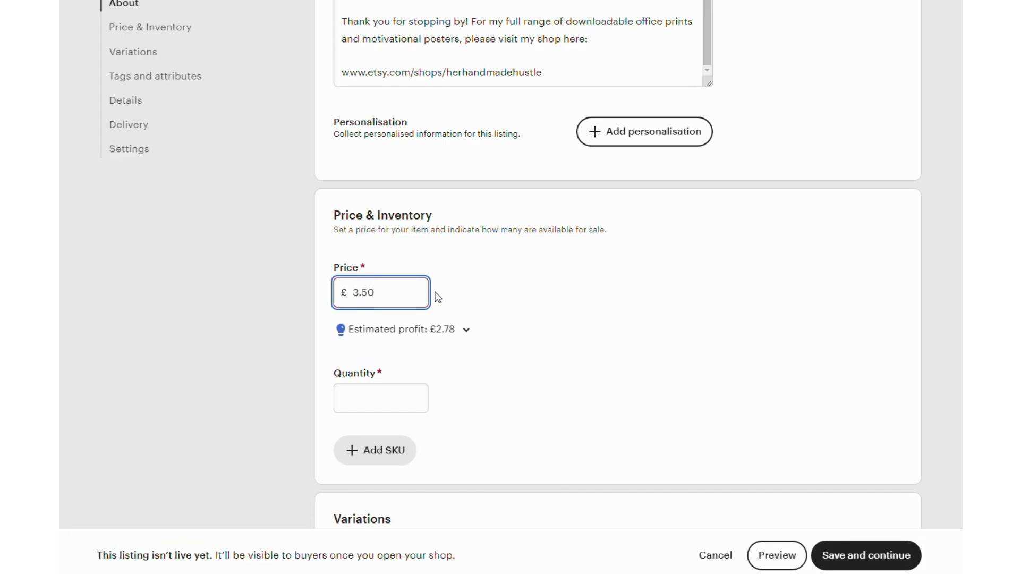
{"action": "left_click", "coordinate": [510, 316]}
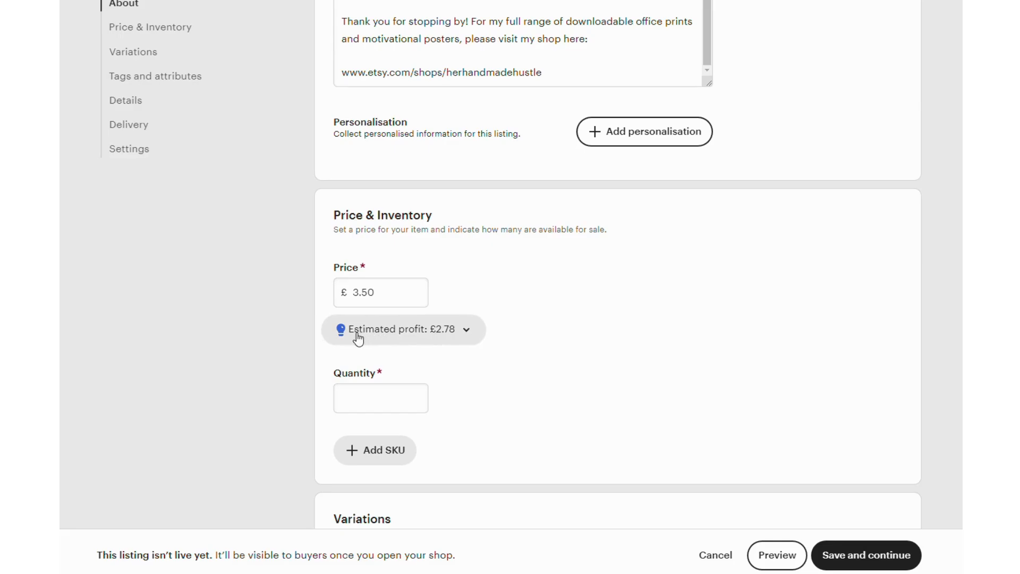
Step: Examine the estimated profit breakdown with its fees and costs below the price, and collapse it again
{"action": "left_click", "coordinate": [467, 332]}
{"action": "scroll", "coordinate": [413, 333], "scroll_direction": "down", "scroll_amount": 1}
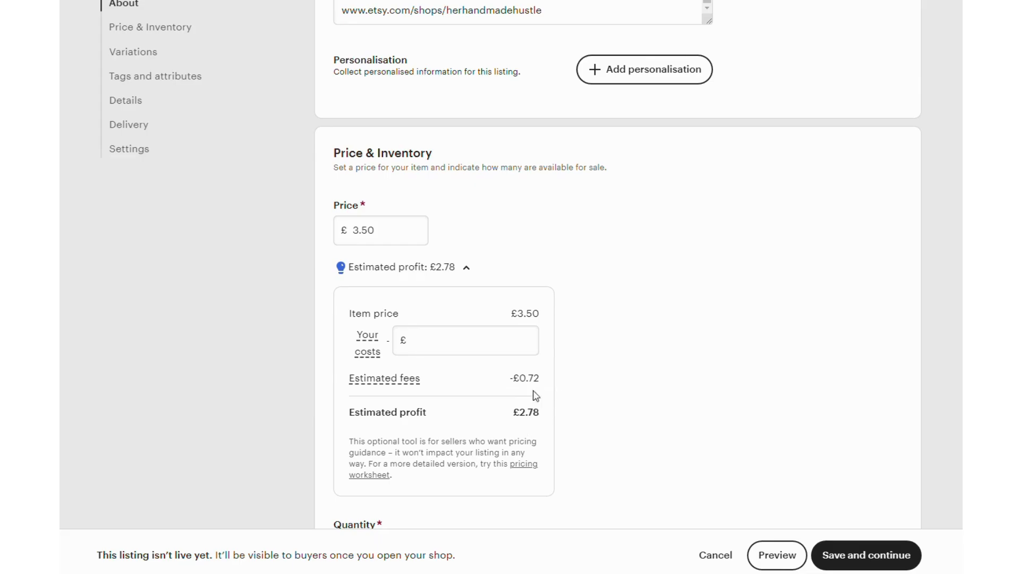
{"action": "left_click", "coordinate": [468, 268]}
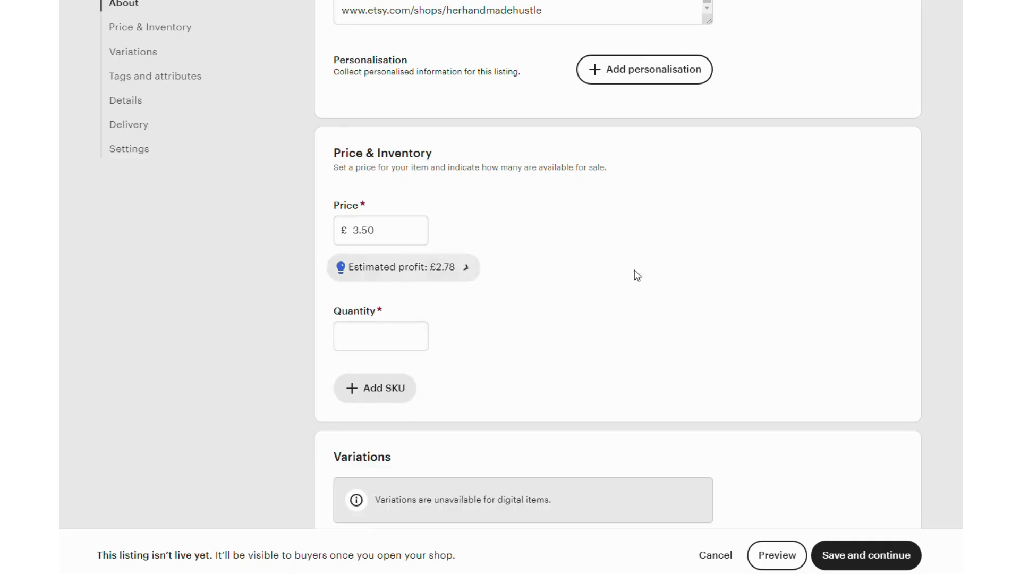
Step: Set the listing's quantity to 50
{"action": "scroll", "coordinate": [641, 286], "scroll_direction": "down", "scroll_amount": 1}
{"action": "left_click", "coordinate": [355, 271]}
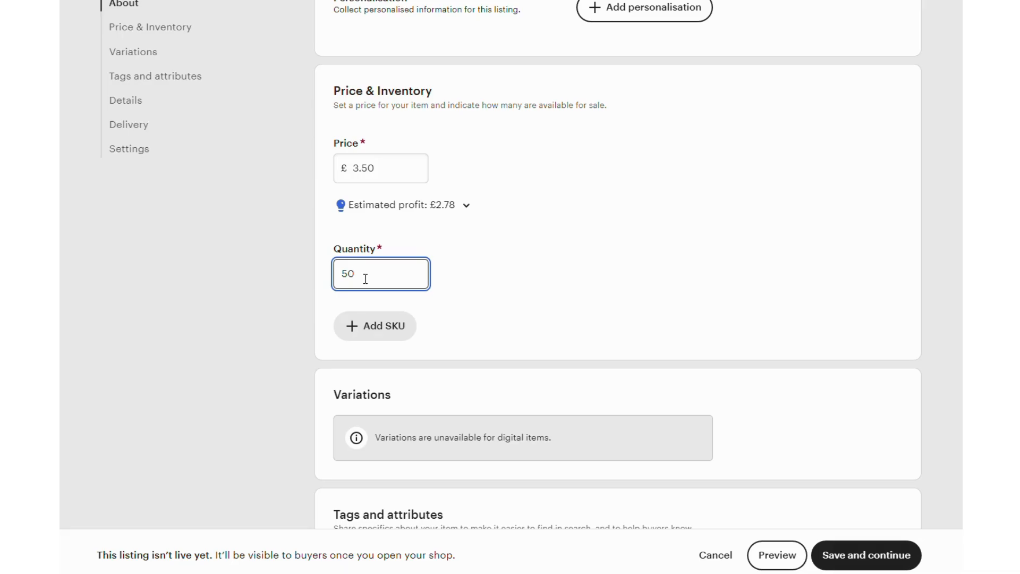
{"action": "left_click", "coordinate": [442, 268]}
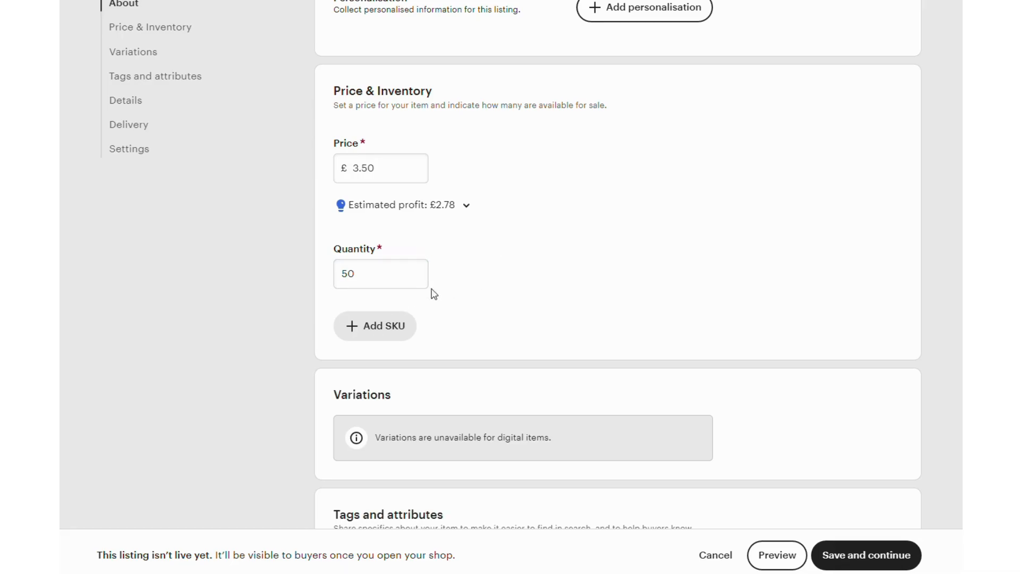
Step: Set the listing's primary colour attribute to Black and the secondary colour to White
{"action": "scroll", "coordinate": [433, 292], "scroll_direction": "down", "scroll_amount": 3}
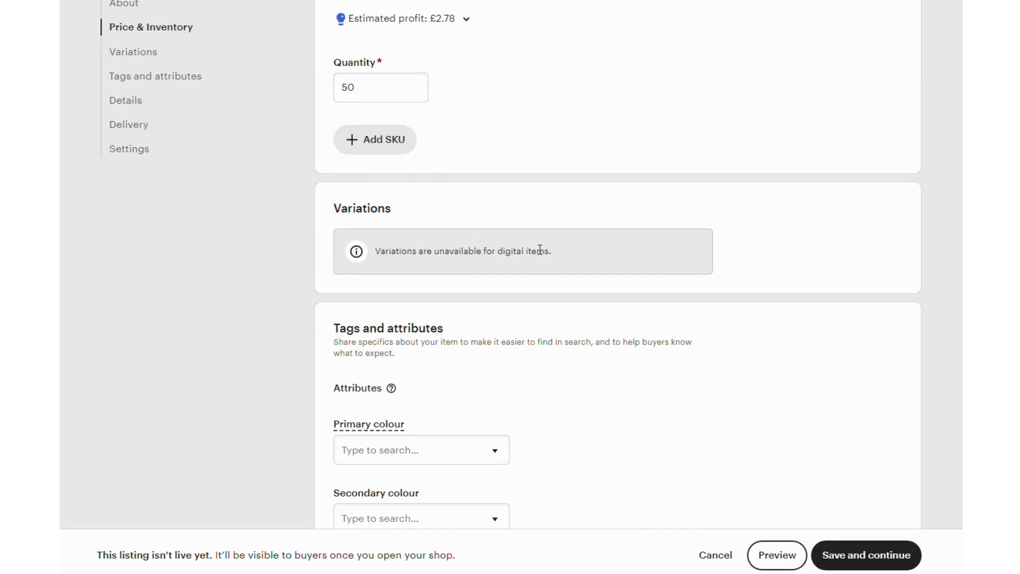
{"action": "scroll", "coordinate": [585, 248], "scroll_direction": "down", "scroll_amount": 2}
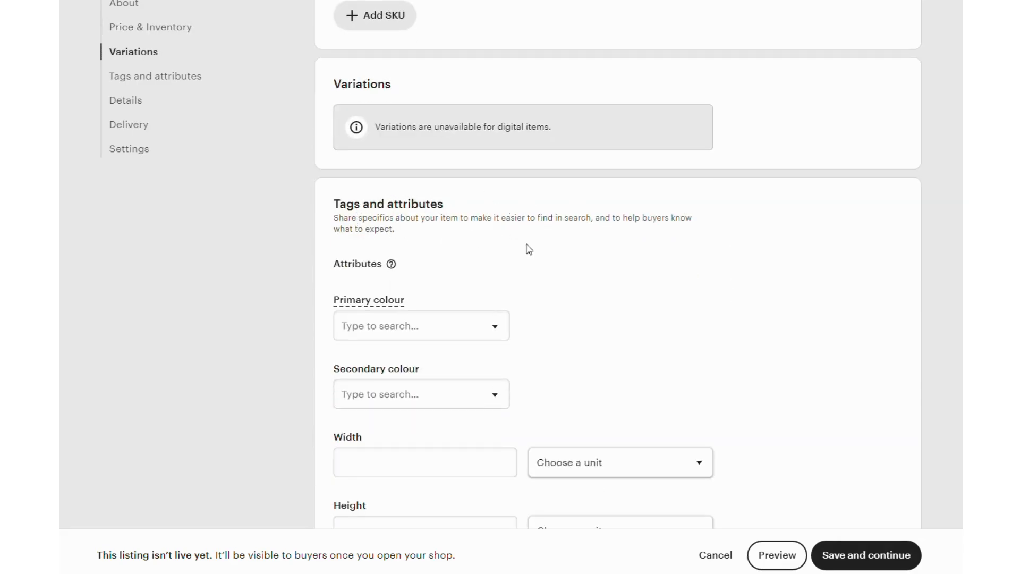
{"action": "mouse_move", "coordinate": [394, 270]}
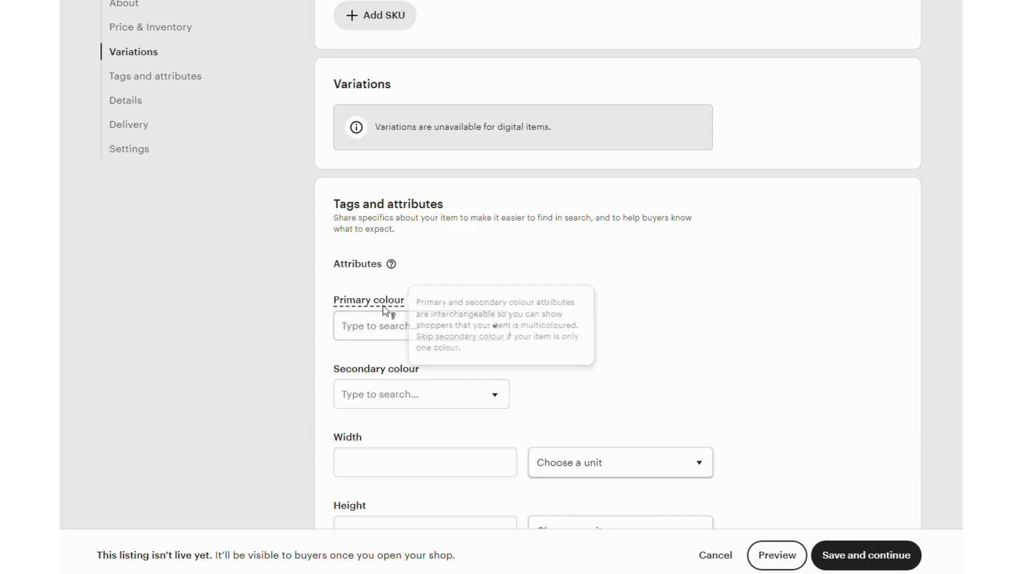
{"action": "left_click", "coordinate": [424, 323]}
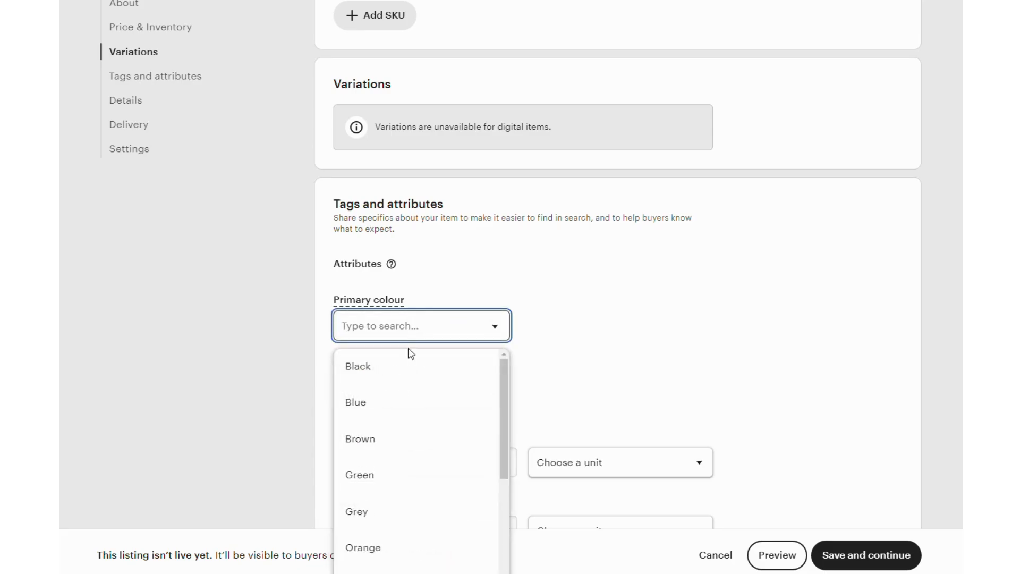
{"action": "key", "text": "Return"}
{"action": "scroll", "coordinate": [508, 298], "scroll_direction": "down", "scroll_amount": 1}
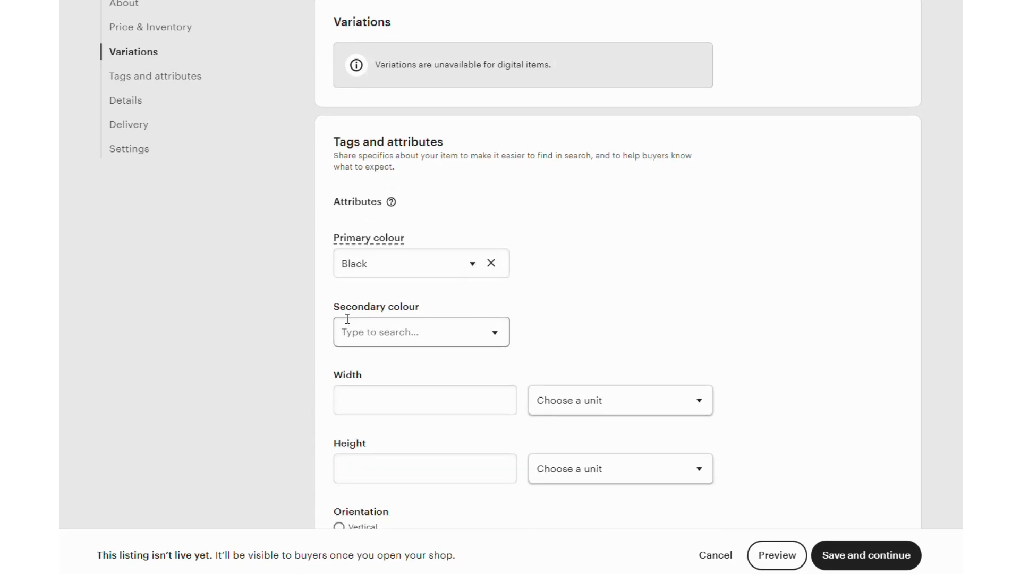
{"action": "left_click", "coordinate": [364, 332]}
{"action": "scroll", "coordinate": [372, 427], "scroll_direction": "down", "scroll_amount": 6}
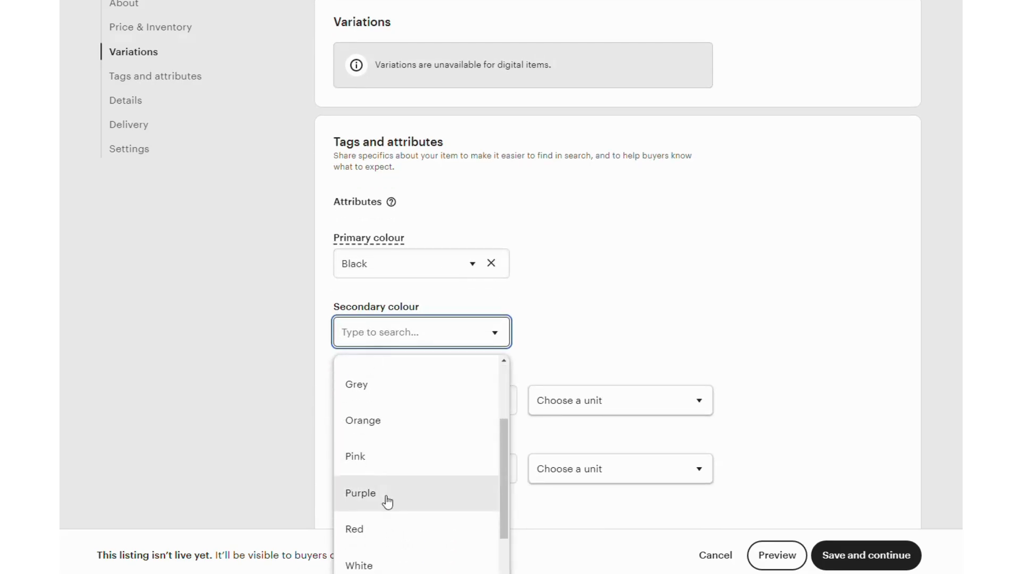
{"action": "left_click", "coordinate": [389, 389]}
Step: Set the print's orientation to Vertical and its framing to Unframed
{"action": "scroll", "coordinate": [584, 292], "scroll_direction": "down", "scroll_amount": 2}
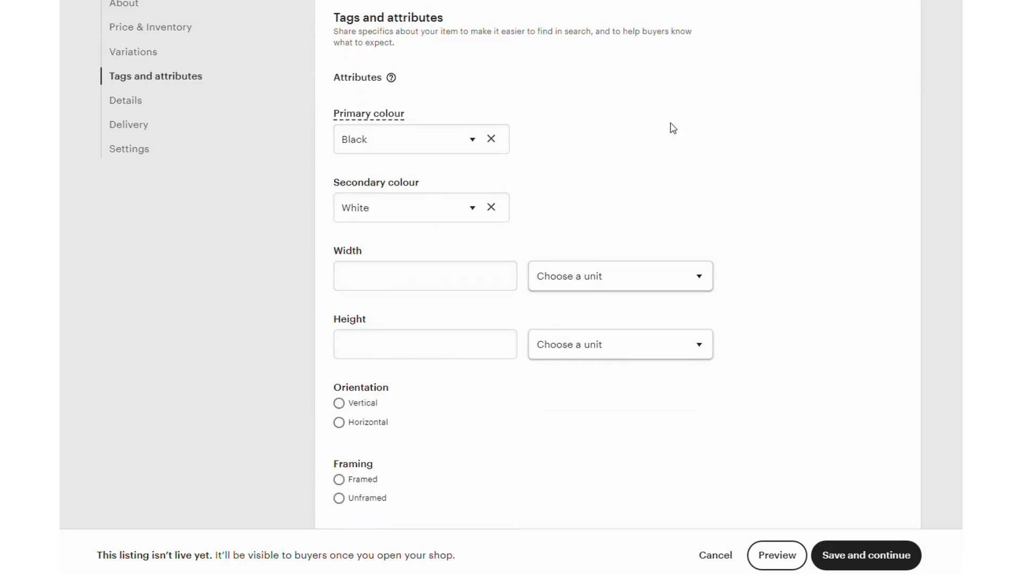
{"action": "scroll", "coordinate": [694, 132], "scroll_direction": "down", "scroll_amount": 2}
{"action": "scroll", "coordinate": [694, 133], "scroll_direction": "down", "scroll_amount": 1}
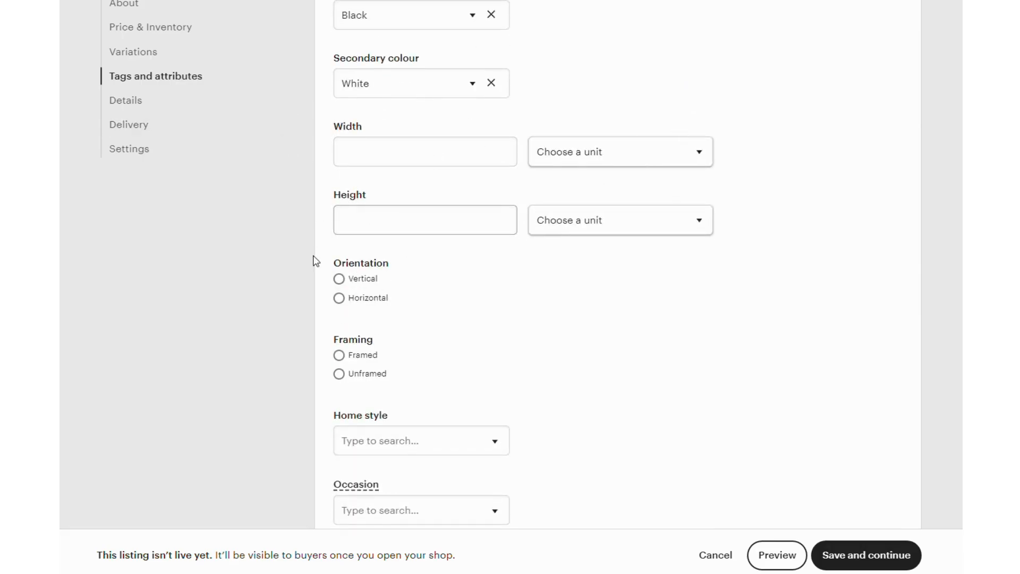
{"action": "left_click", "coordinate": [340, 282]}
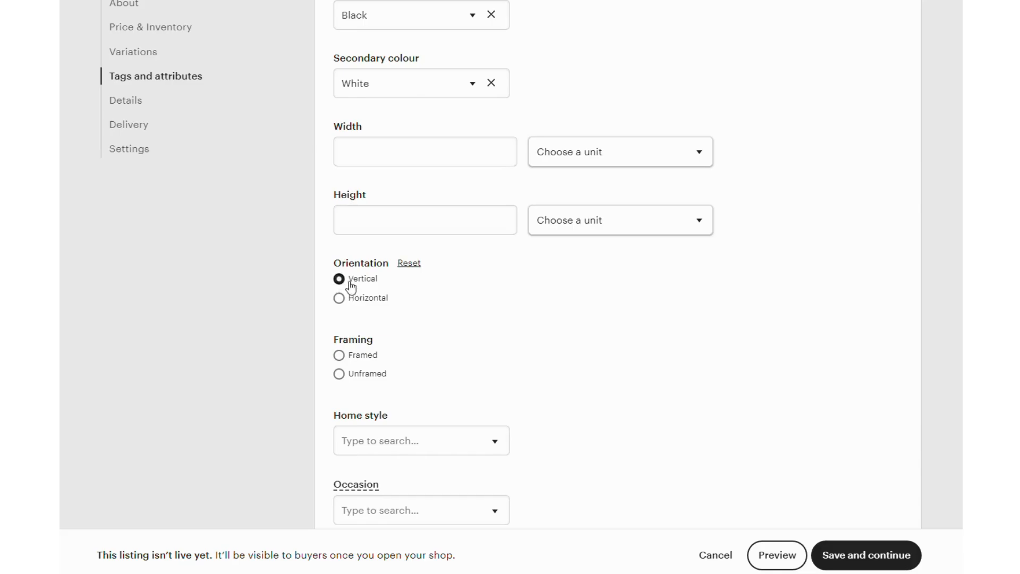
{"action": "scroll", "coordinate": [451, 282], "scroll_direction": "down", "scroll_amount": 2}
{"action": "left_click", "coordinate": [339, 250]}
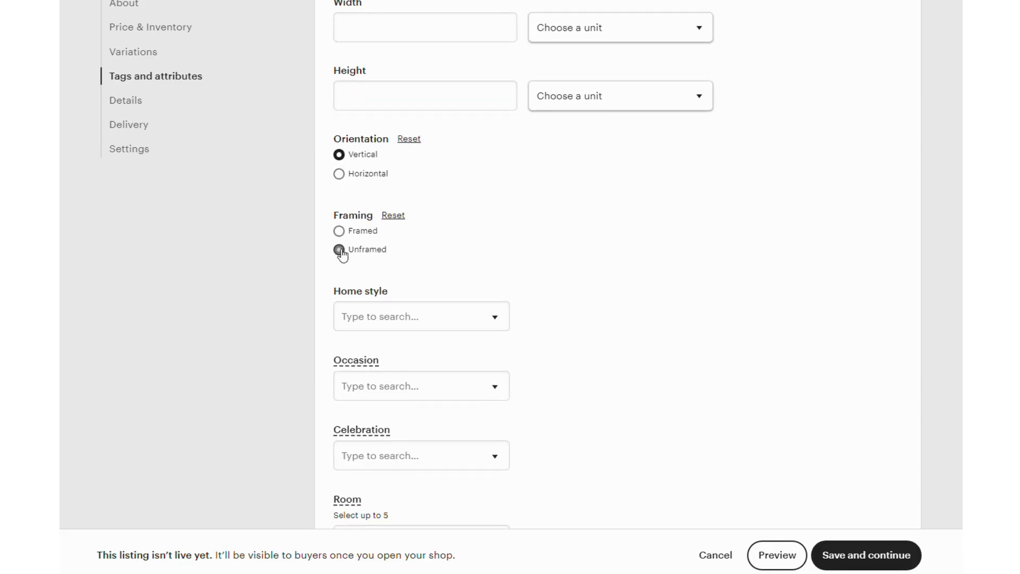
Step: Choose Minimalist as the print's home style
{"action": "scroll", "coordinate": [451, 245], "scroll_direction": "down", "scroll_amount": 1}
{"action": "left_click", "coordinate": [471, 255]}
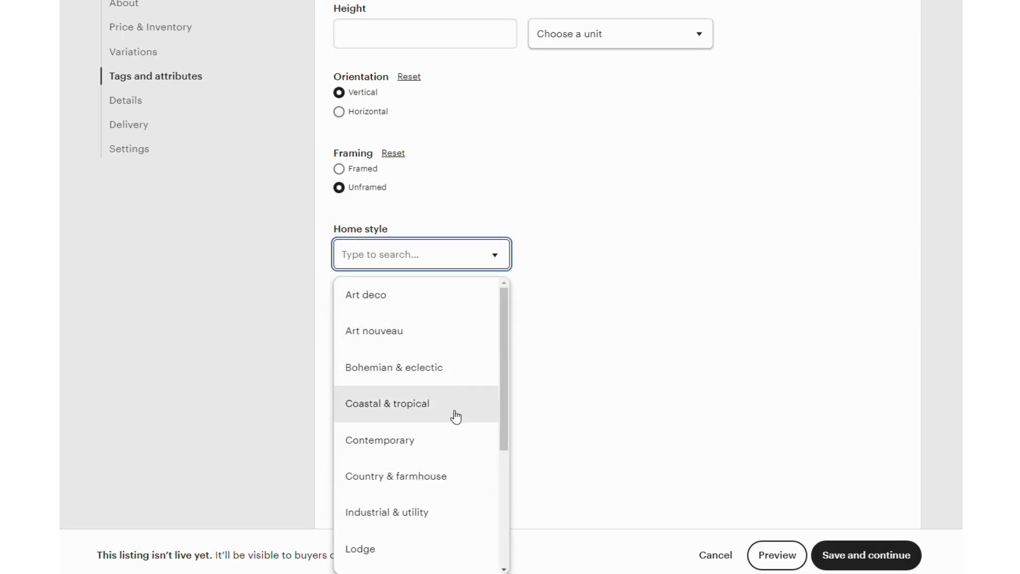
{"action": "scroll", "coordinate": [440, 448], "scroll_direction": "down", "scroll_amount": 2}
{"action": "scroll", "coordinate": [440, 448], "scroll_direction": "down", "scroll_amount": 5}
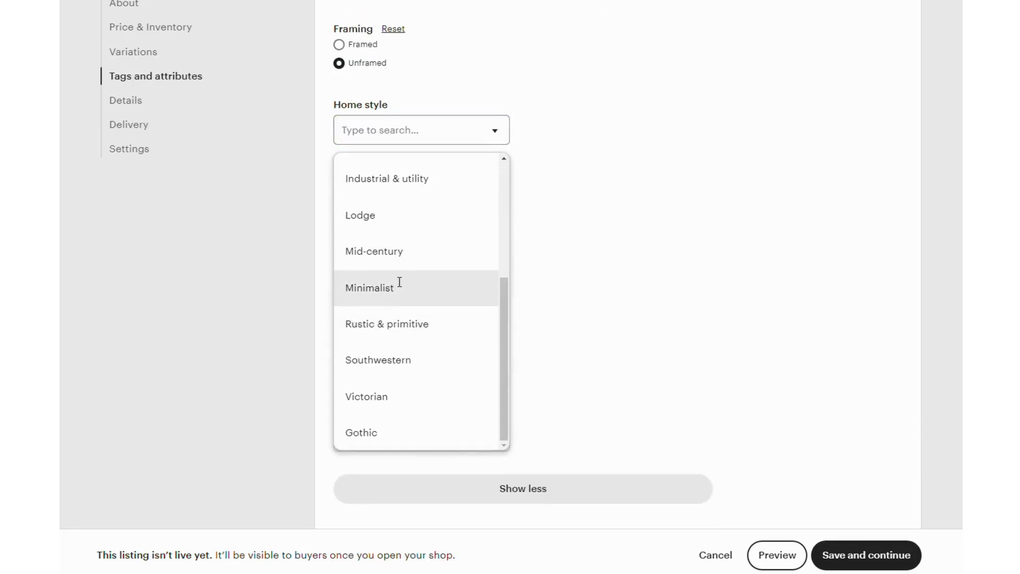
{"action": "left_click", "coordinate": [400, 287]}
Step: Look through the available Occasion options for the print and leave the attribute unset
{"action": "left_click", "coordinate": [495, 206]}
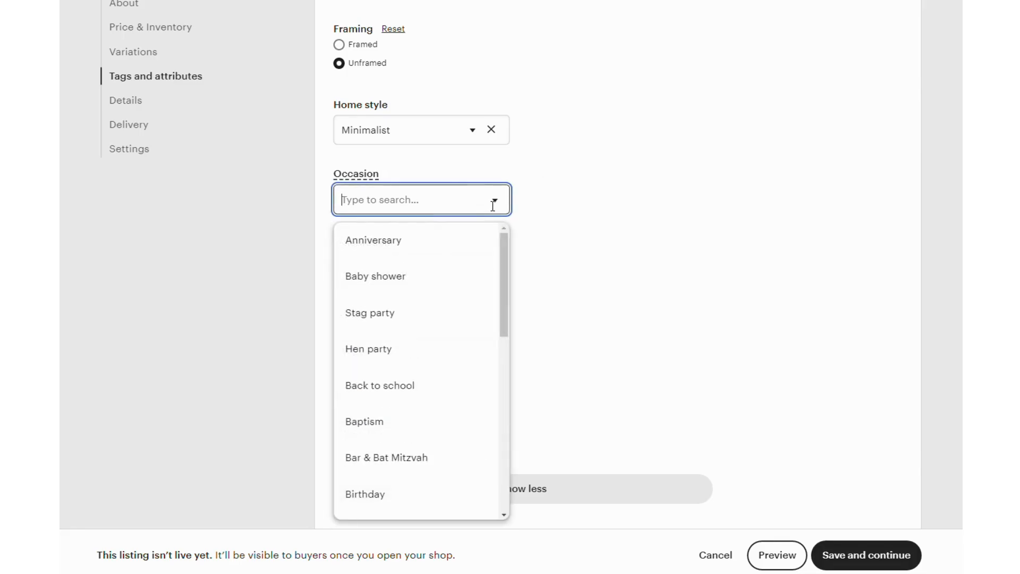
{"action": "scroll", "coordinate": [431, 387], "scroll_direction": "down", "scroll_amount": 1}
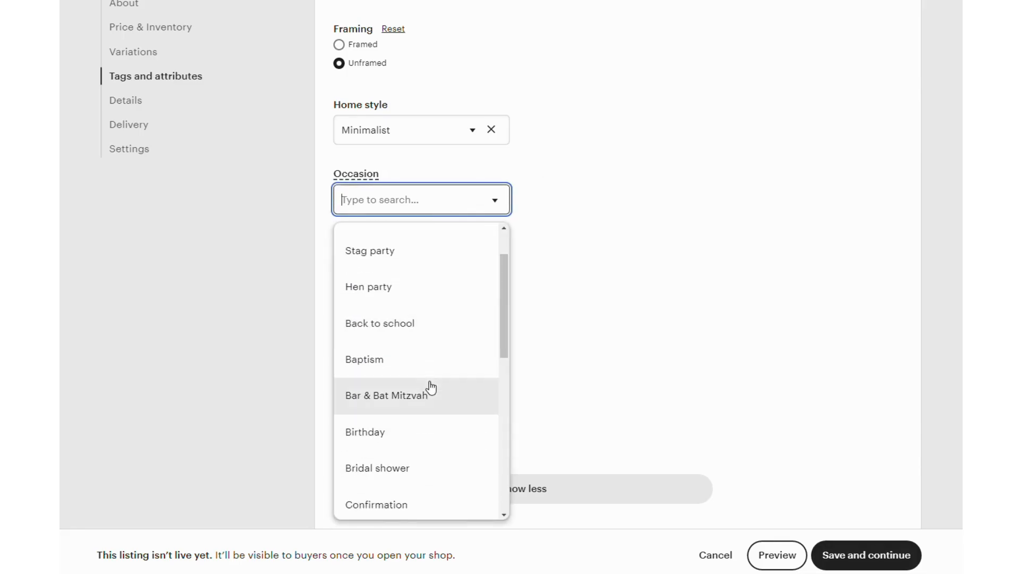
{"action": "scroll", "coordinate": [432, 391], "scroll_direction": "down", "scroll_amount": 2}
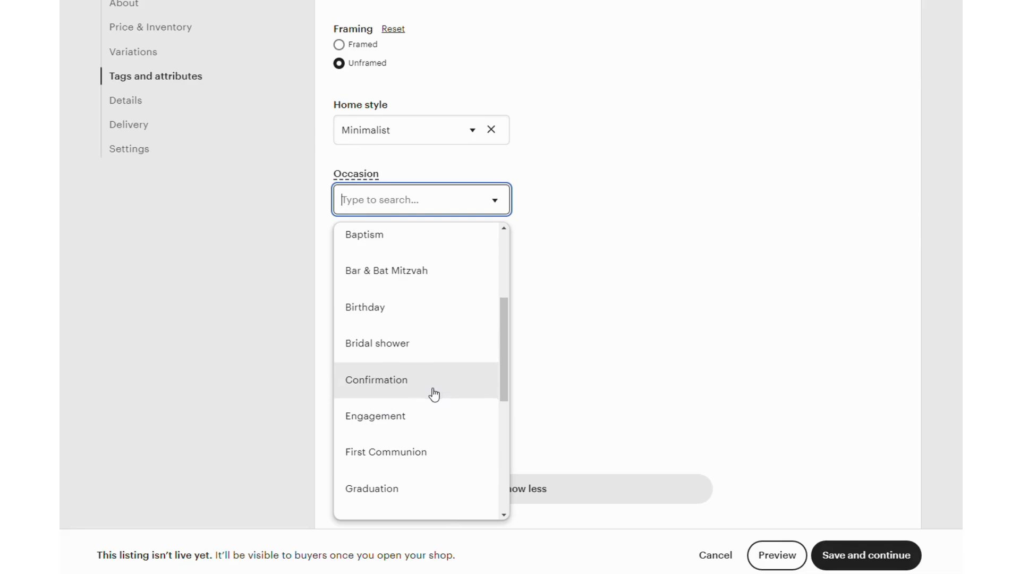
{"action": "scroll", "coordinate": [434, 393], "scroll_direction": "down", "scroll_amount": 3}
{"action": "scroll", "coordinate": [434, 394], "scroll_direction": "down", "scroll_amount": 3}
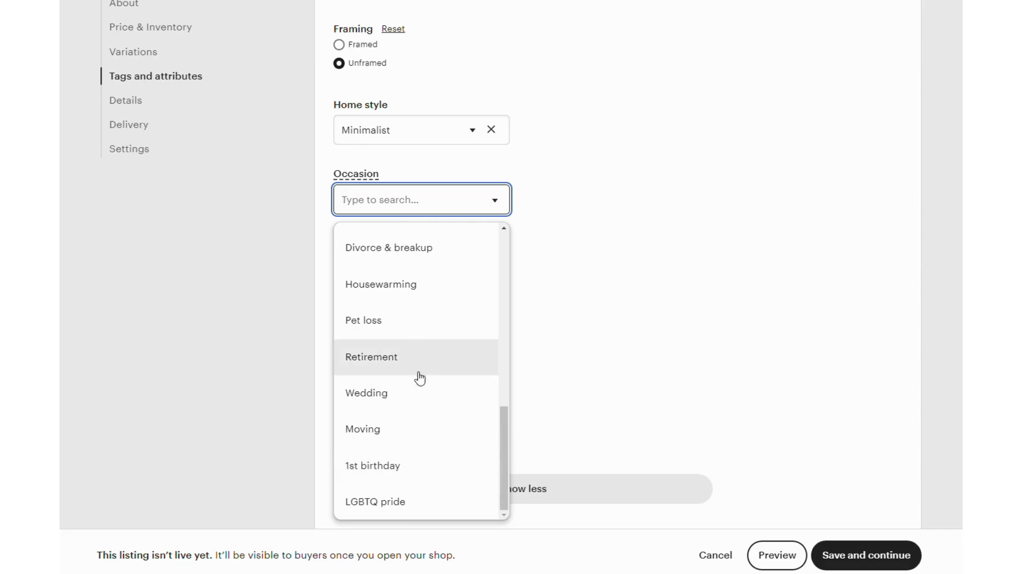
{"action": "scroll", "coordinate": [420, 396], "scroll_direction": "up", "scroll_amount": 3}
{"action": "scroll", "coordinate": [418, 393], "scroll_direction": "up", "scroll_amount": 3}
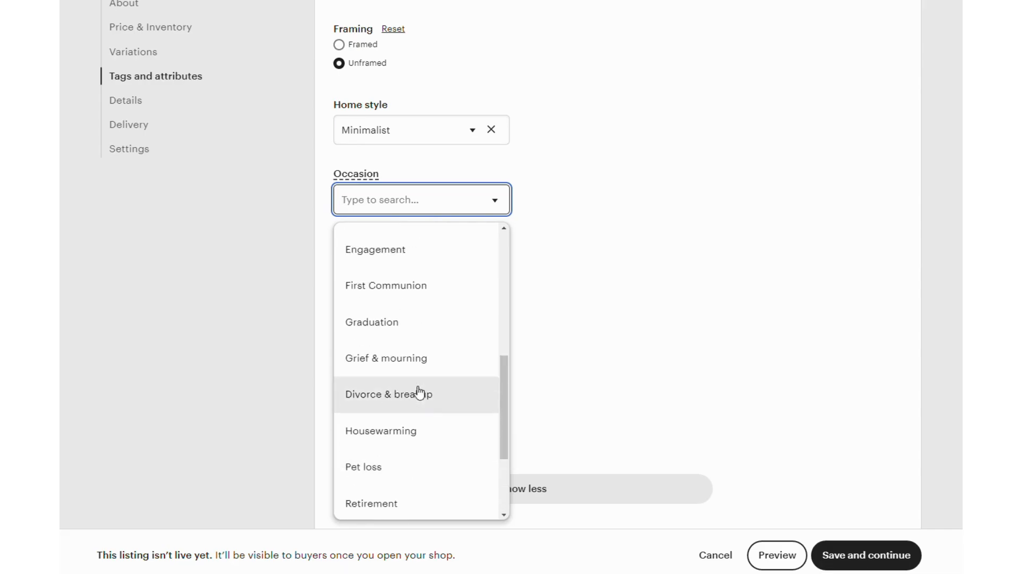
{"action": "scroll", "coordinate": [402, 340], "scroll_direction": "up", "scroll_amount": 4}
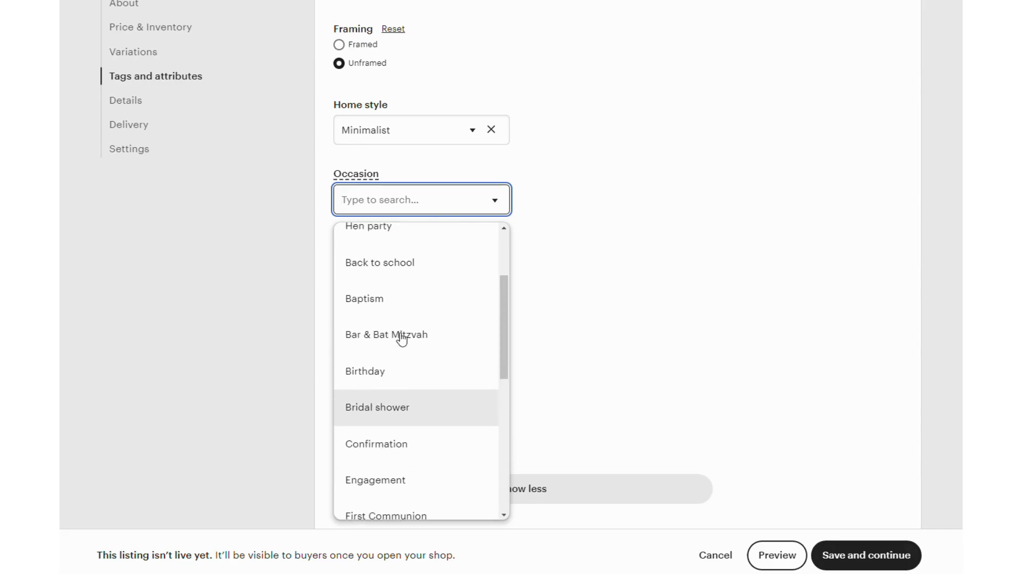
{"action": "left_click", "coordinate": [609, 276]}
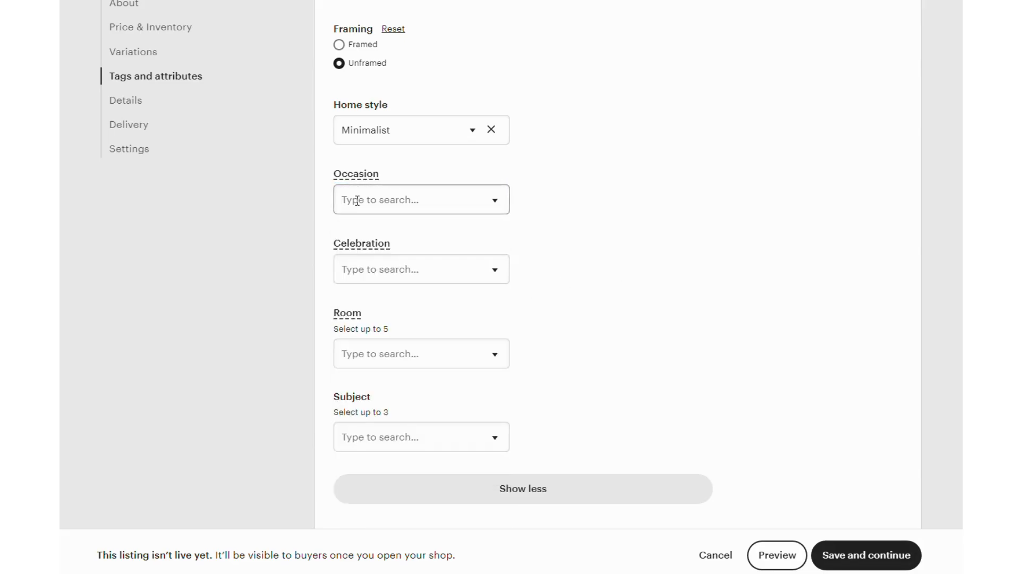
Step: Look through the available Celebration options and close them without choosing one
{"action": "left_click", "coordinate": [479, 268]}
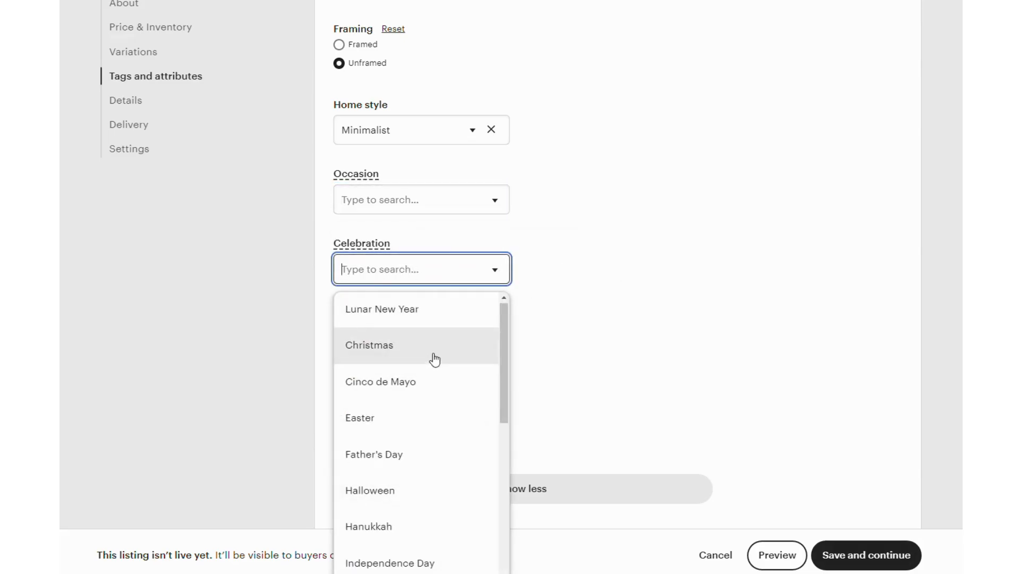
{"action": "scroll", "coordinate": [432, 357], "scroll_direction": "down", "scroll_amount": 5}
{"action": "scroll", "coordinate": [394, 419], "scroll_direction": "down", "scroll_amount": 5}
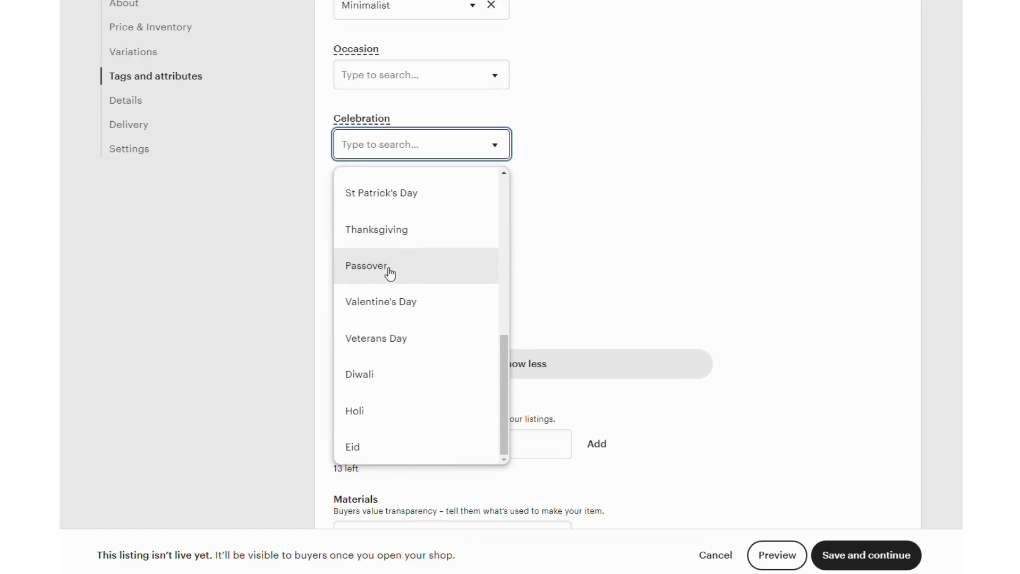
{"action": "left_click", "coordinate": [601, 234]}
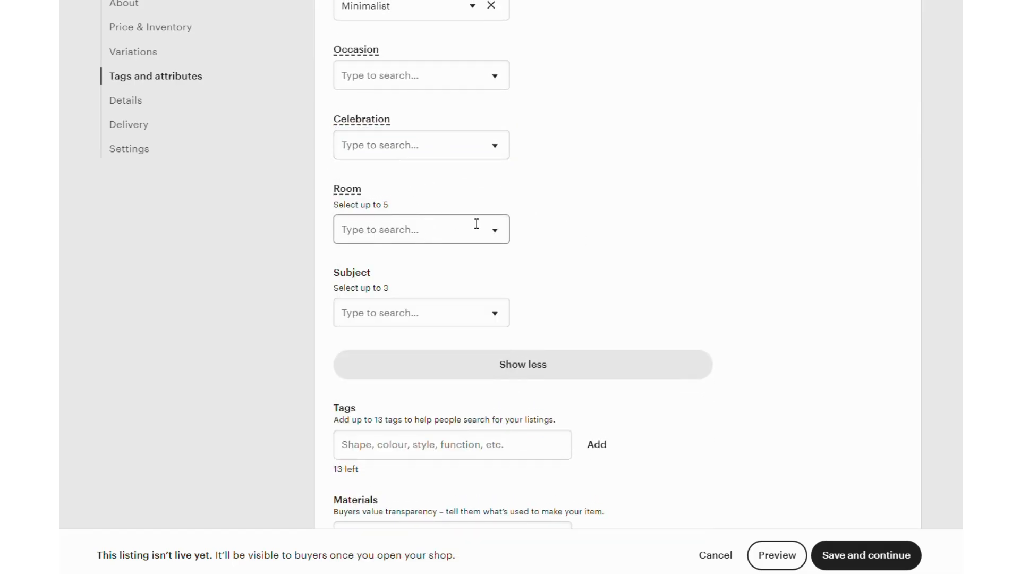
Step: Select Office as the room for the print and close the room options
{"action": "left_click", "coordinate": [495, 229]}
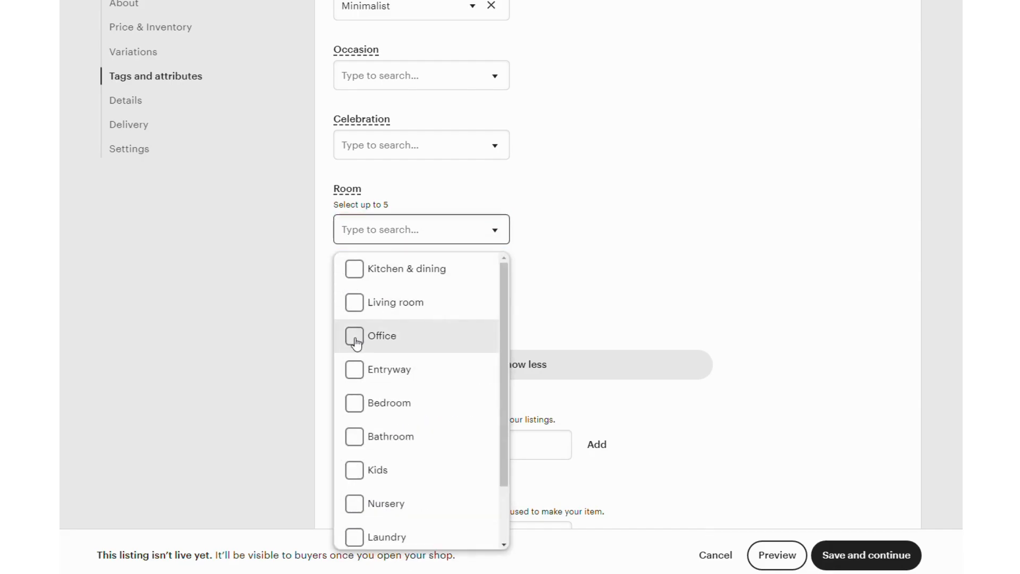
{"action": "left_click", "coordinate": [355, 340]}
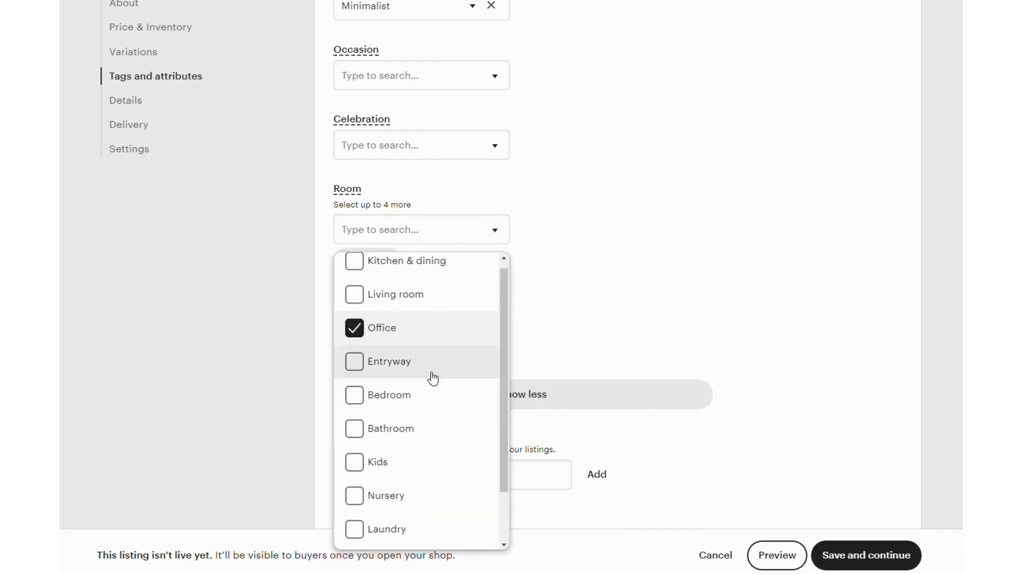
{"action": "scroll", "coordinate": [430, 379], "scroll_direction": "down", "scroll_amount": 3}
{"action": "scroll", "coordinate": [402, 396], "scroll_direction": "up", "scroll_amount": 3}
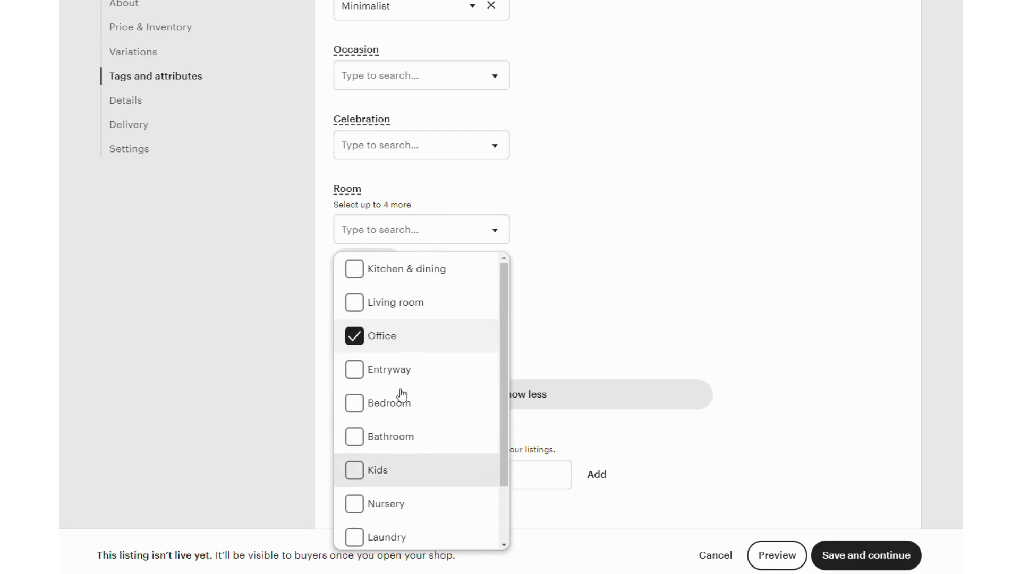
{"action": "left_click", "coordinate": [558, 251]}
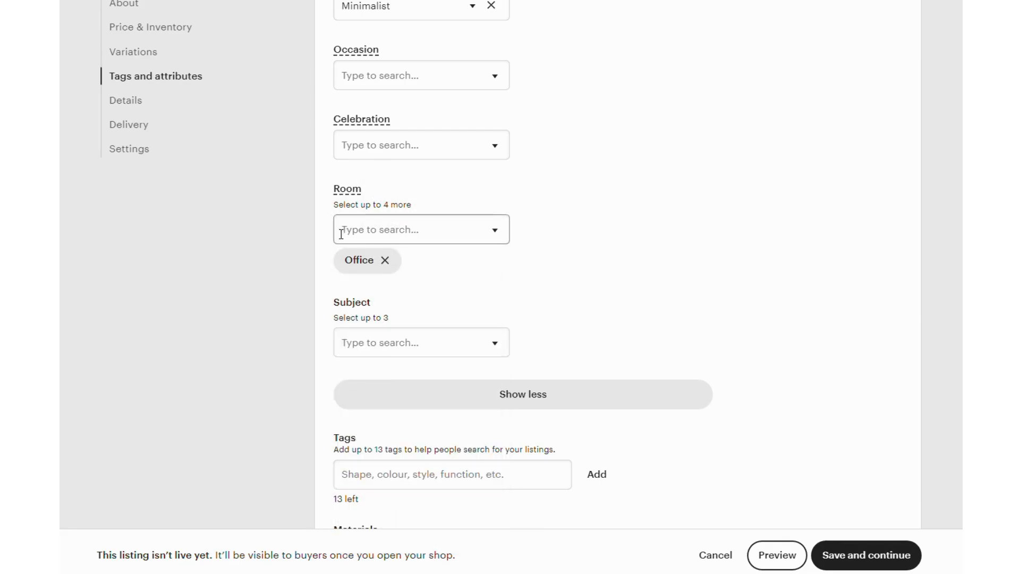
Step: Choose Humourous saying, Inspirational saying and Phrase & saying as the print's subjects and close the subject options
{"action": "left_click", "coordinate": [413, 340]}
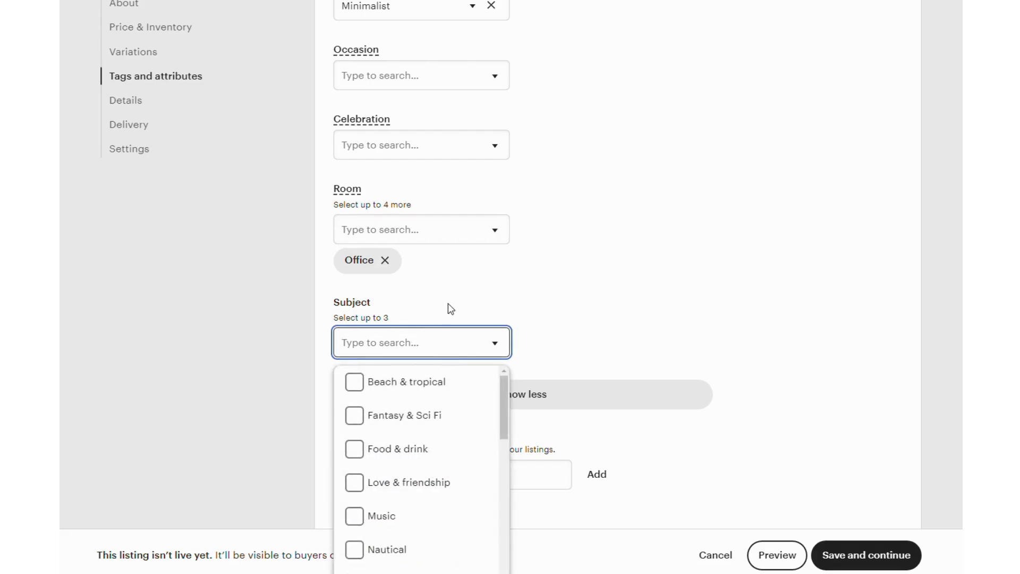
{"action": "scroll", "coordinate": [456, 420], "scroll_direction": "down", "scroll_amount": 1}
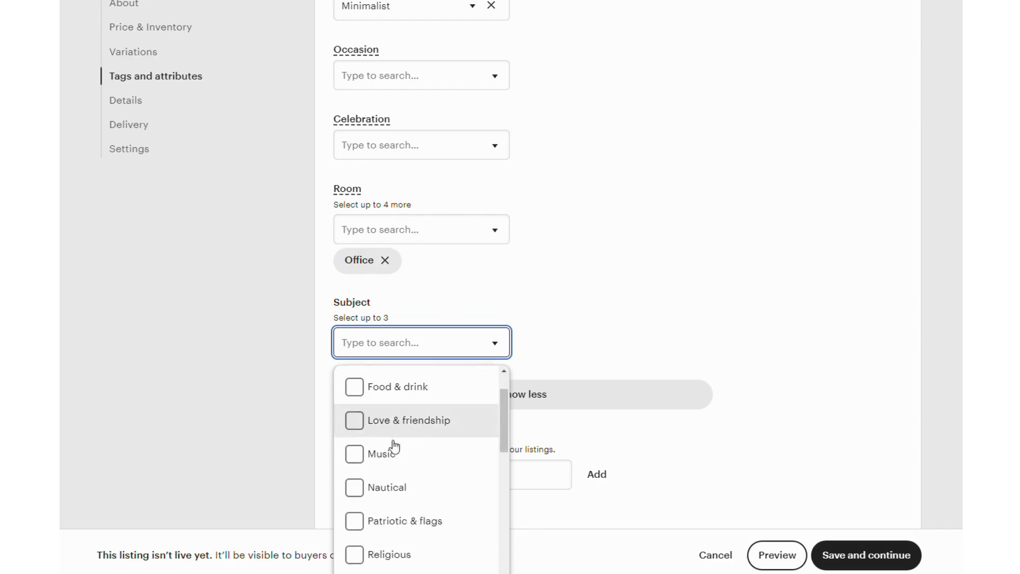
{"action": "scroll", "coordinate": [404, 449], "scroll_direction": "down", "scroll_amount": 2}
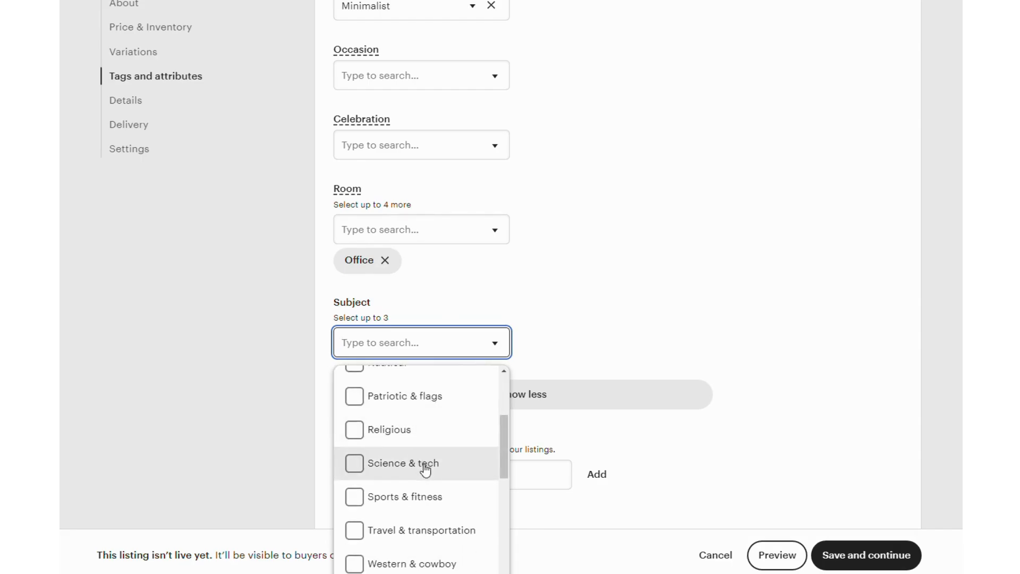
{"action": "scroll", "coordinate": [425, 470], "scroll_direction": "down", "scroll_amount": 1}
{"action": "scroll", "coordinate": [425, 470], "scroll_direction": "down", "scroll_amount": 1}
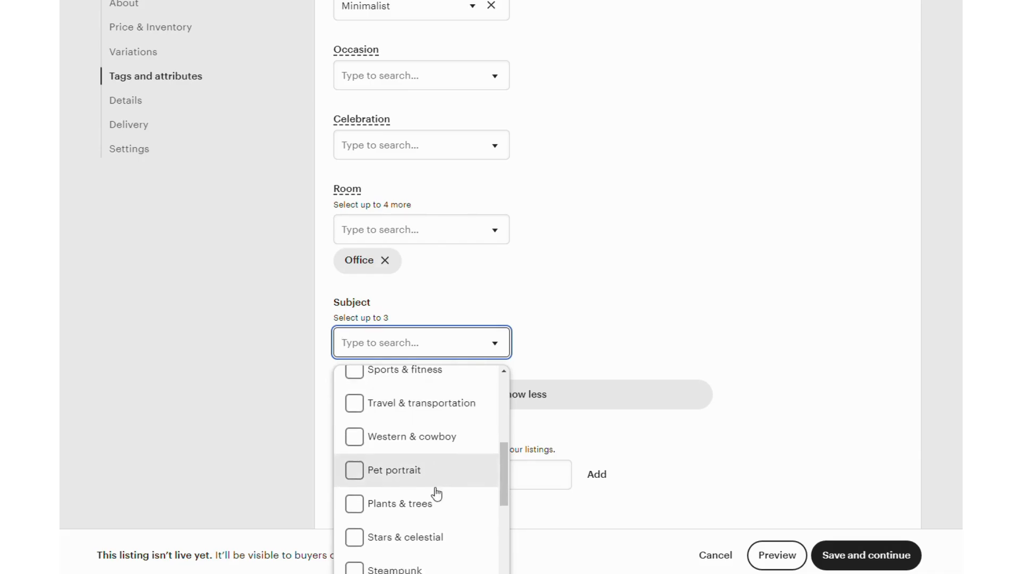
{"action": "scroll", "coordinate": [435, 489], "scroll_direction": "down", "scroll_amount": 1}
{"action": "scroll", "coordinate": [435, 489], "scroll_direction": "down", "scroll_amount": 4}
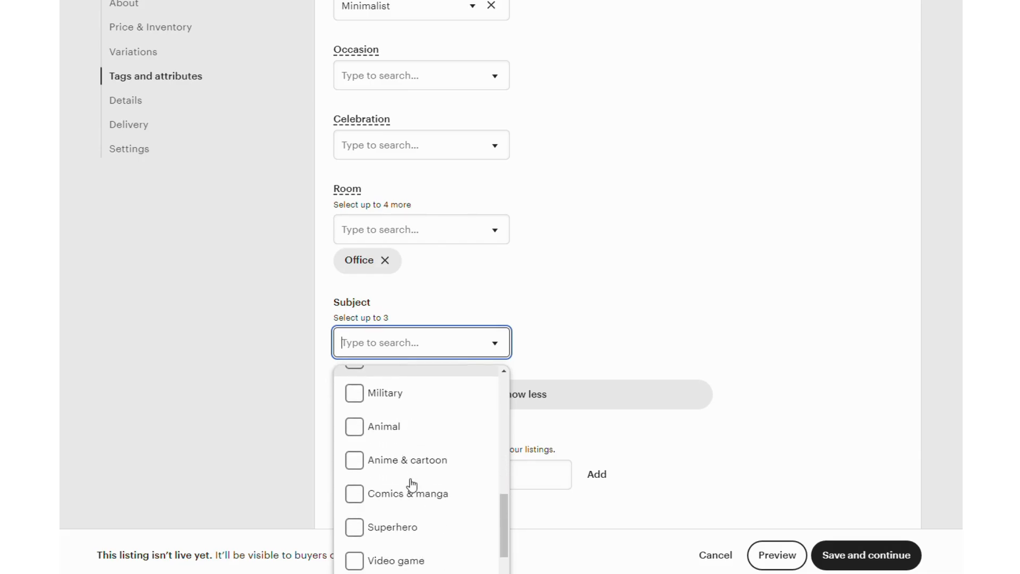
{"action": "scroll", "coordinate": [411, 485], "scroll_direction": "down", "scroll_amount": 4}
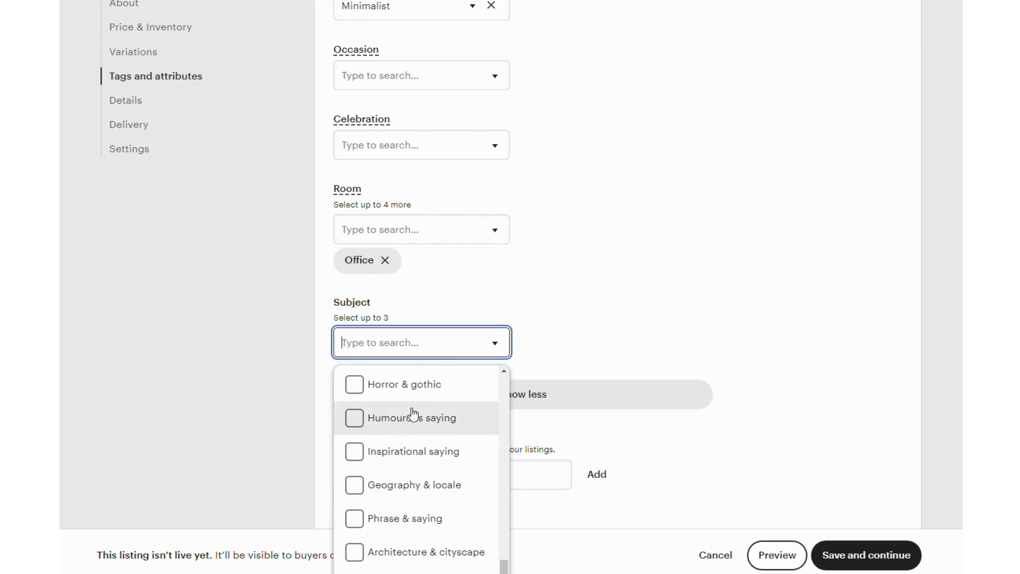
{"action": "left_click", "coordinate": [354, 419]}
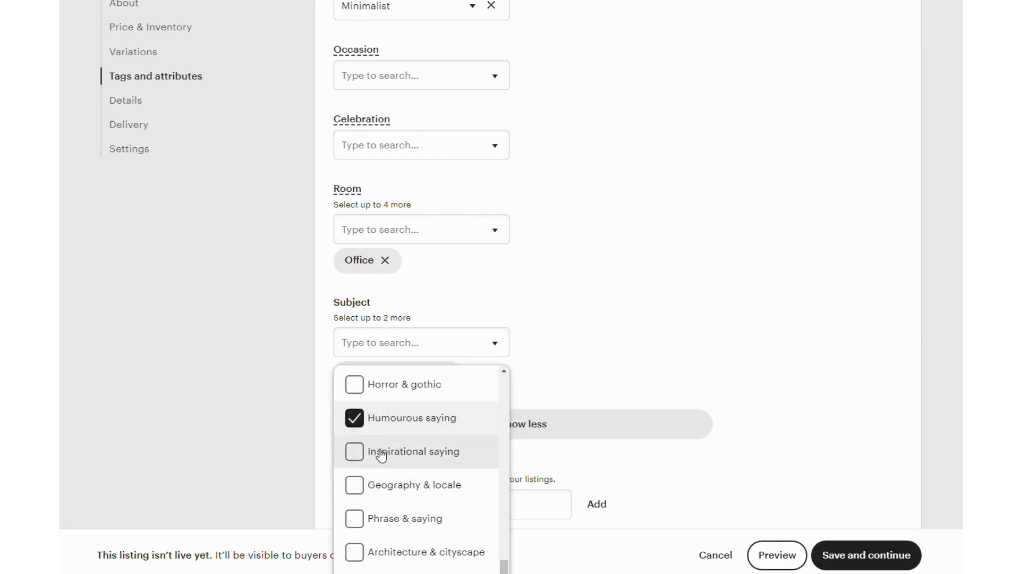
{"action": "left_click", "coordinate": [354, 453]}
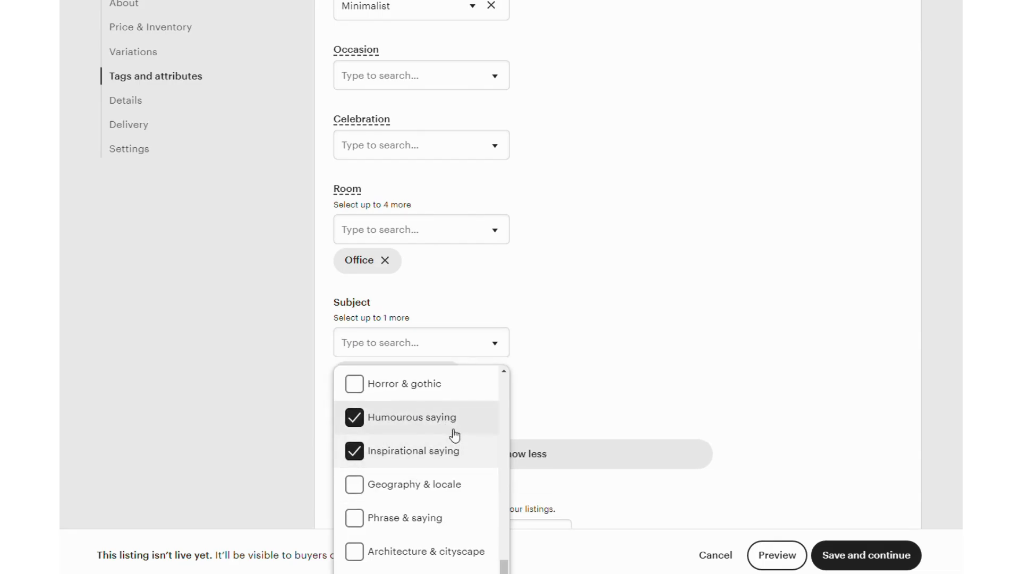
{"action": "scroll", "coordinate": [449, 433], "scroll_direction": "down", "scroll_amount": 1}
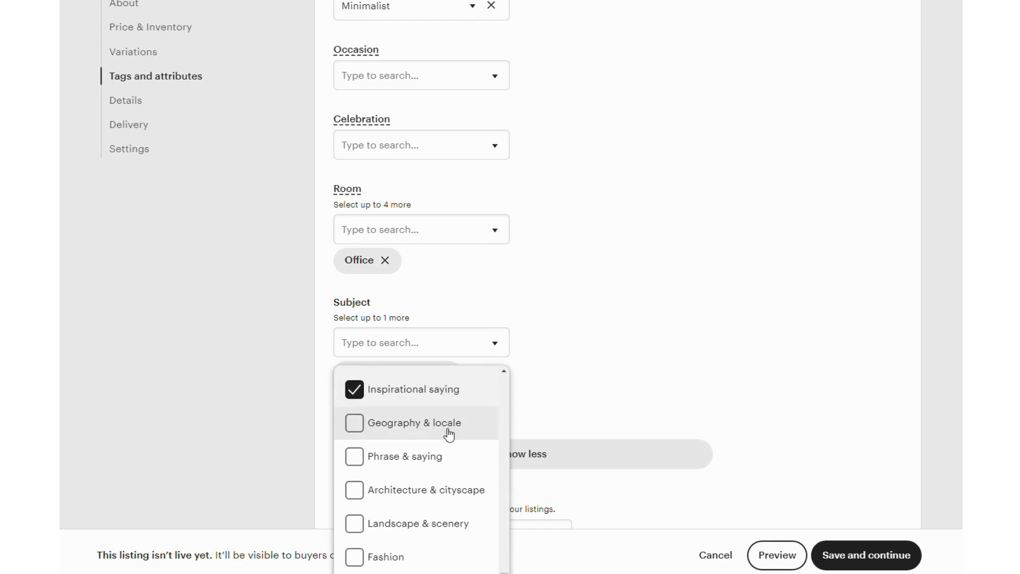
{"action": "left_click", "coordinate": [353, 461]}
{"action": "scroll", "coordinate": [420, 470], "scroll_direction": "down", "scroll_amount": 1}
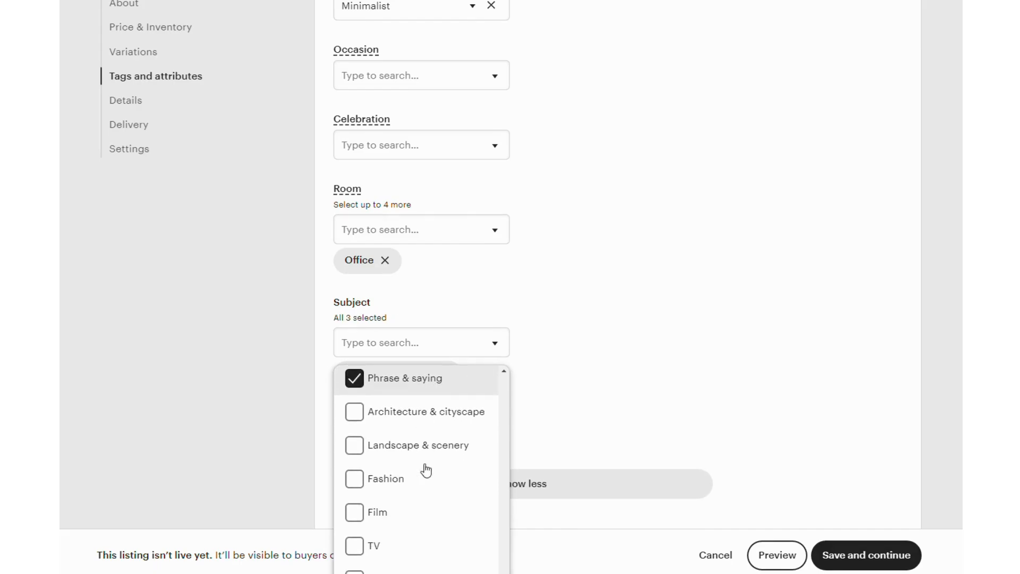
{"action": "left_click", "coordinate": [584, 409]}
Step: Switch to the untitled OpenOffice Writer document and review the listing description for keywords to use as tags
{"action": "scroll", "coordinate": [679, 394], "scroll_direction": "down", "scroll_amount": 2}
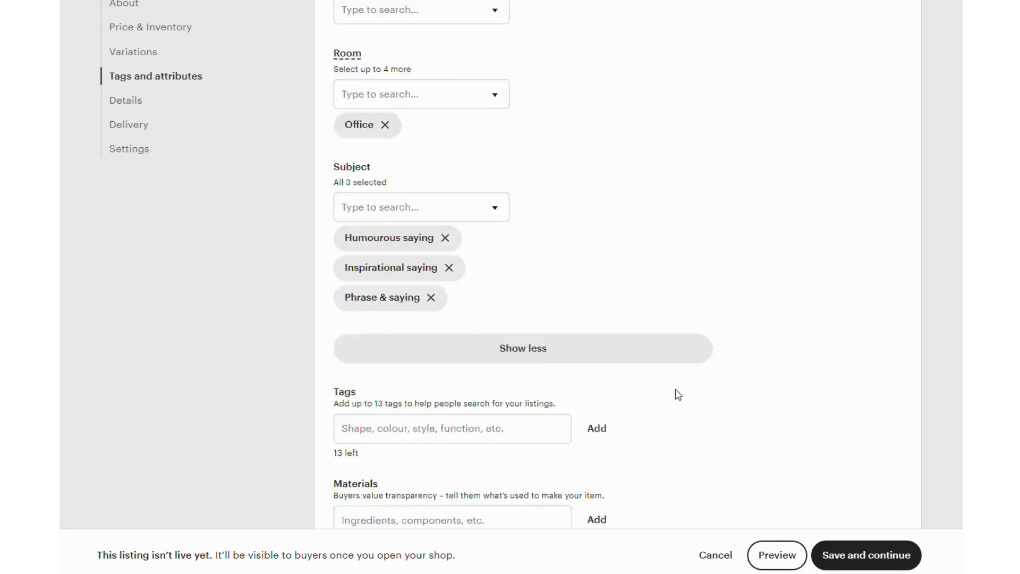
{"action": "scroll", "coordinate": [678, 395], "scroll_direction": "down", "scroll_amount": 1}
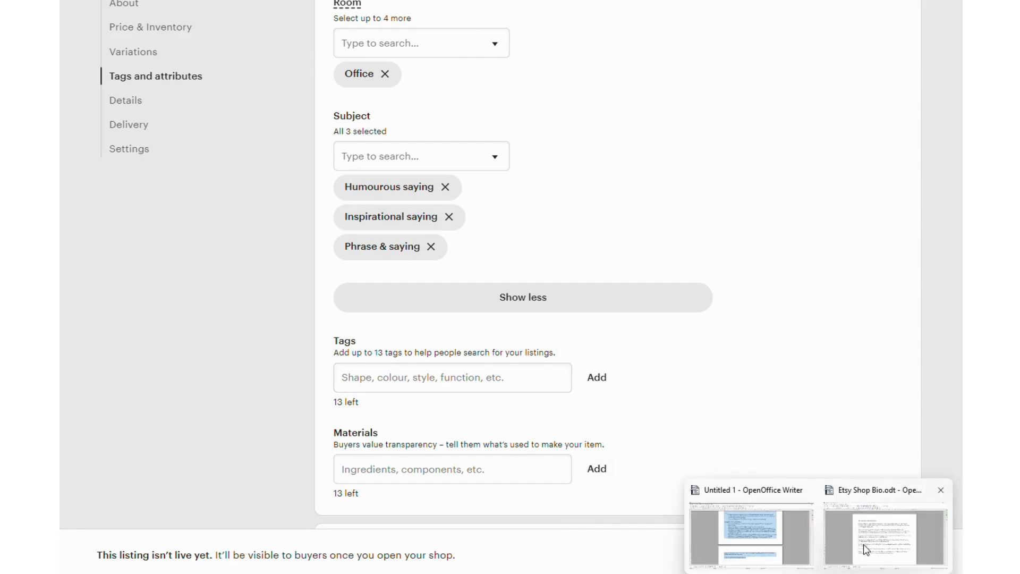
{"action": "left_click", "coordinate": [756, 485]}
{"action": "left_click", "coordinate": [450, 277]}
{"action": "scroll", "coordinate": [405, 272], "scroll_direction": "up", "scroll_amount": 10}
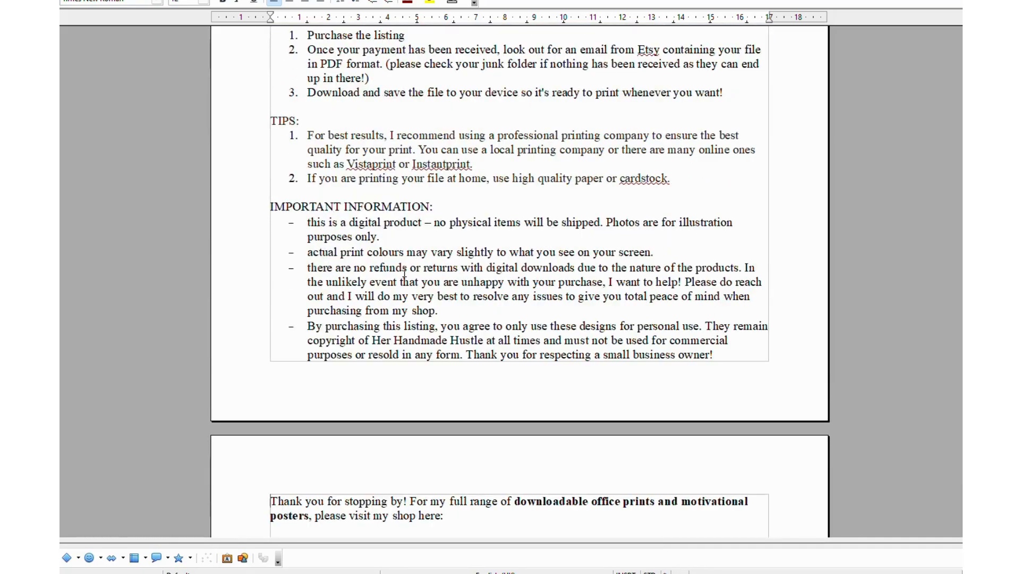
{"action": "scroll", "coordinate": [404, 272], "scroll_direction": "down", "scroll_amount": 15}
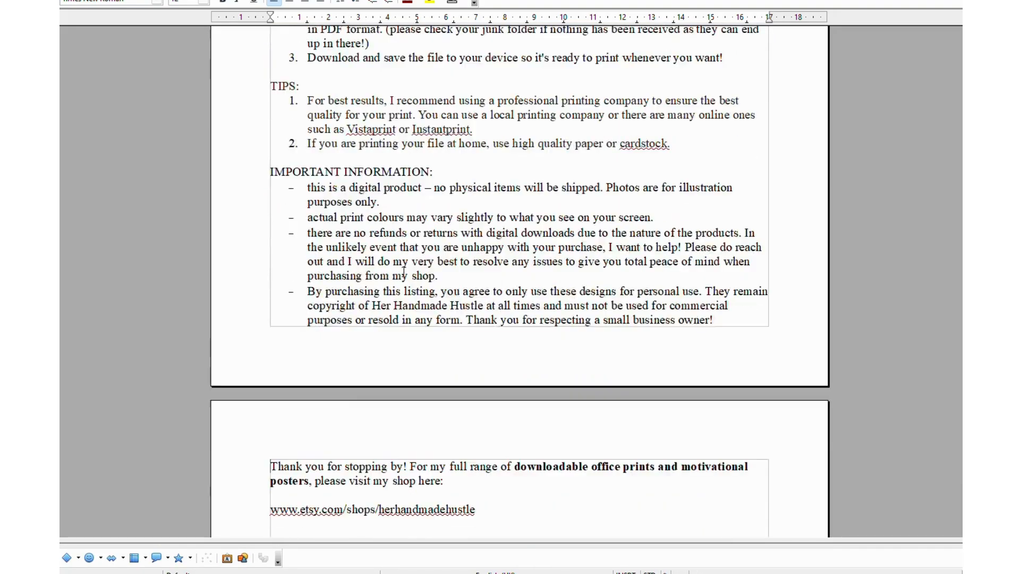
{"action": "scroll", "coordinate": [404, 272], "scroll_direction": "up", "scroll_amount": 12}
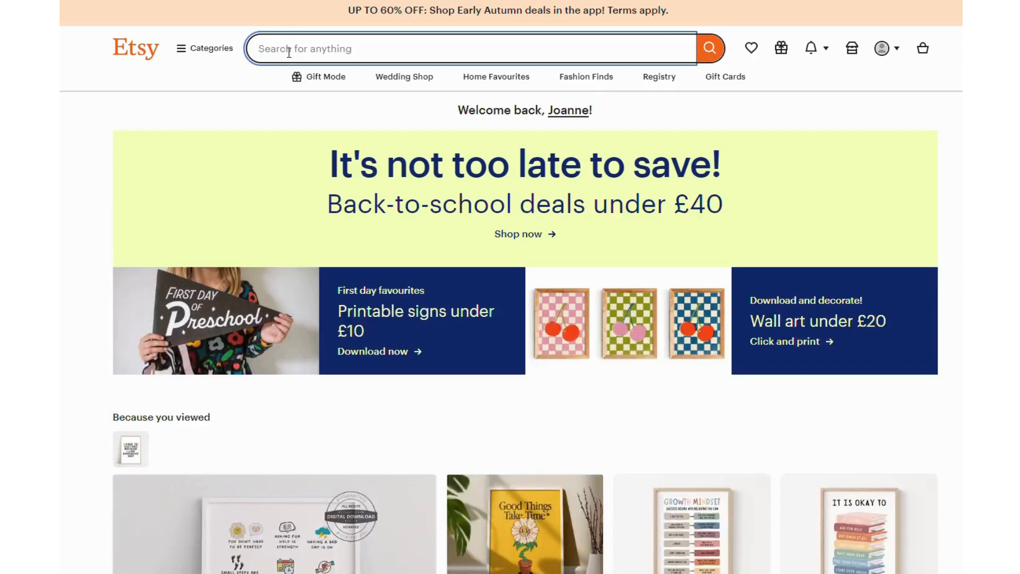
Step: Enter "girl boss" in the search on Etsy's home page to research tag keywords
{"action": "left_click", "coordinate": [289, 52]}
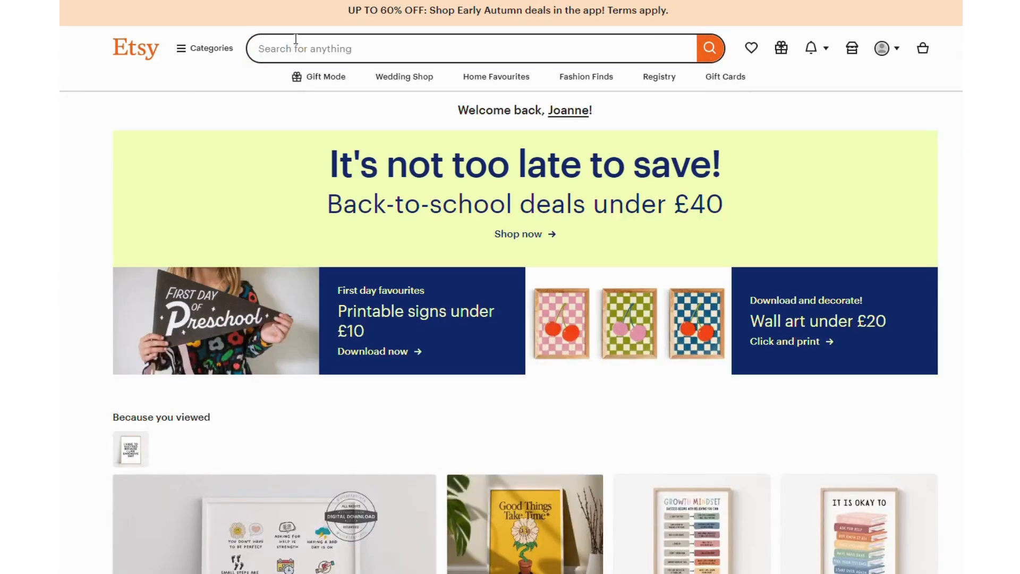
{"action": "type", "text": "girl boss"}
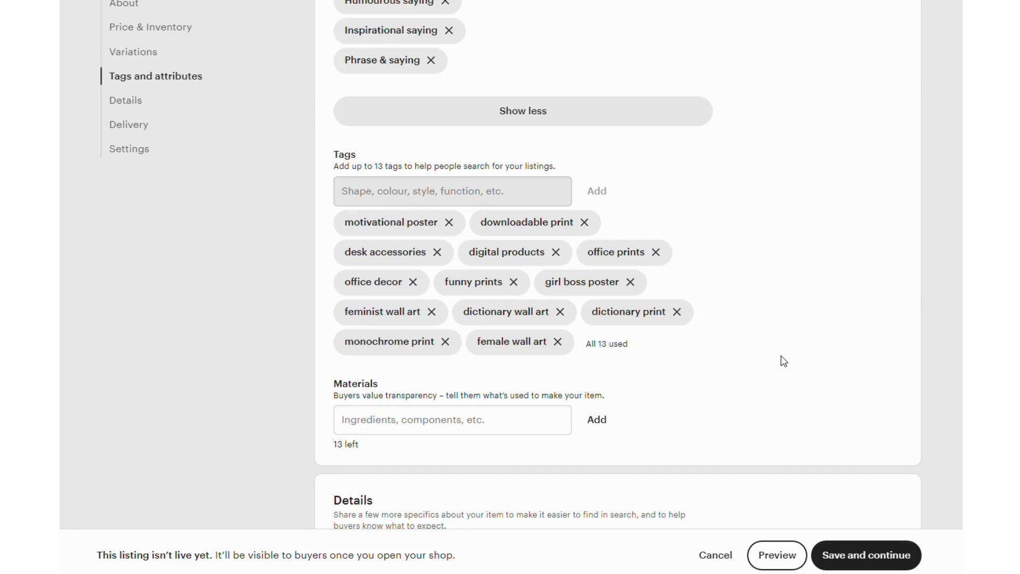
Step: Examine the listing's Materials, Details, Delivery and Settings sections, leaving the materials empty
{"action": "scroll", "coordinate": [640, 310], "scroll_direction": "down", "scroll_amount": 1}
{"action": "left_click", "coordinate": [382, 355]}
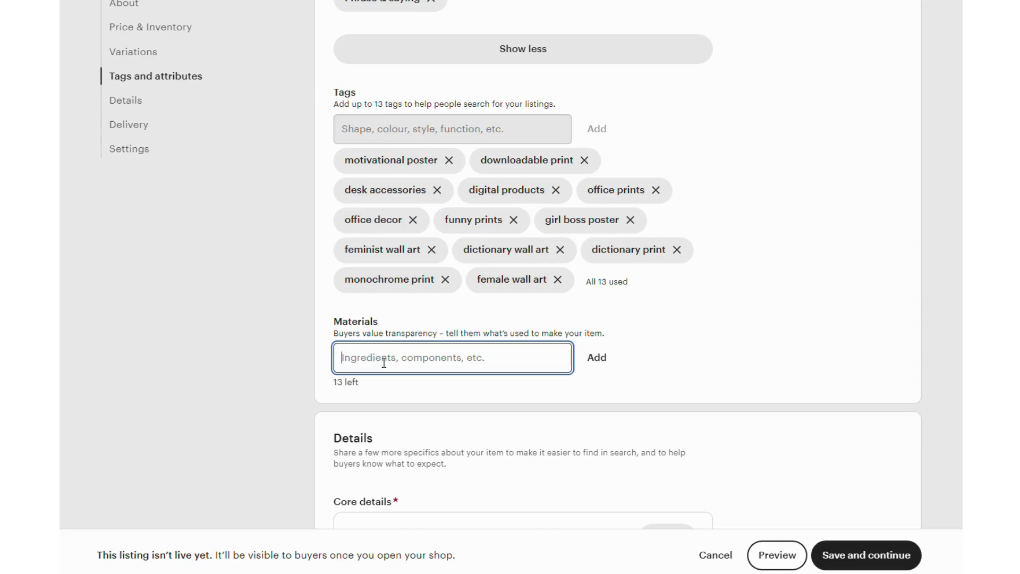
{"action": "left_click", "coordinate": [684, 356]}
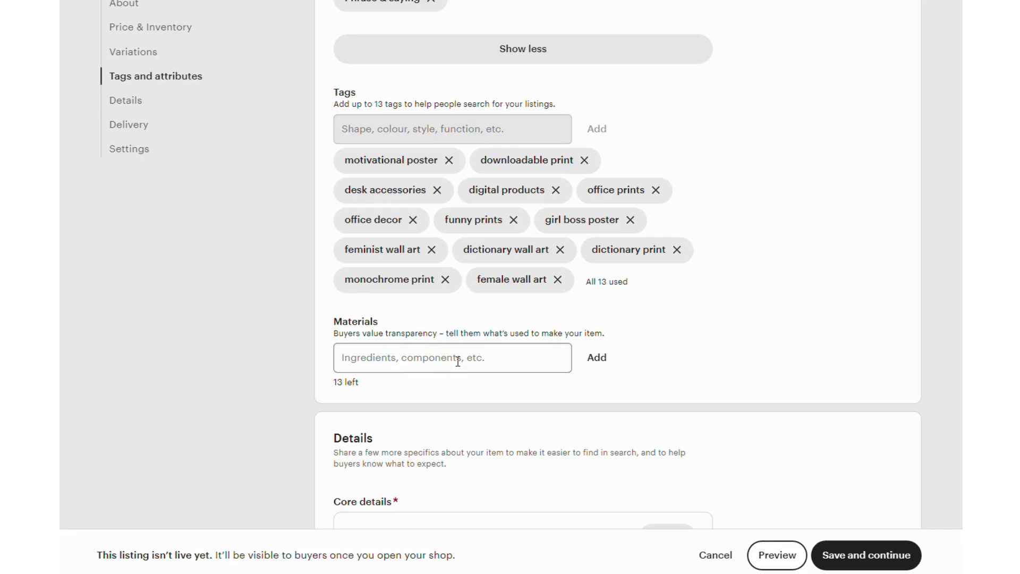
{"action": "scroll", "coordinate": [686, 318], "scroll_direction": "down", "scroll_amount": 2}
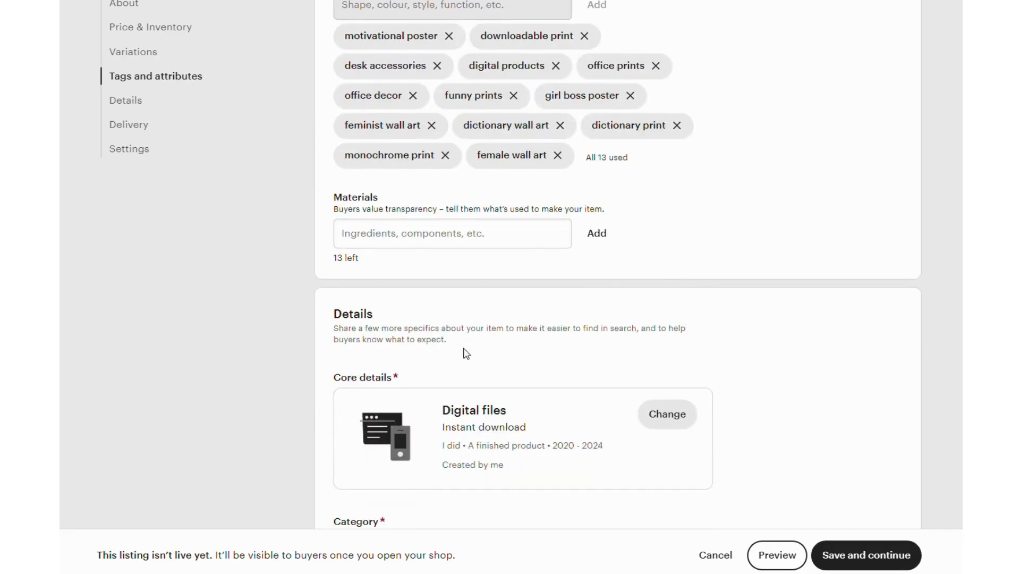
{"action": "scroll", "coordinate": [585, 293], "scroll_direction": "down", "scroll_amount": 1}
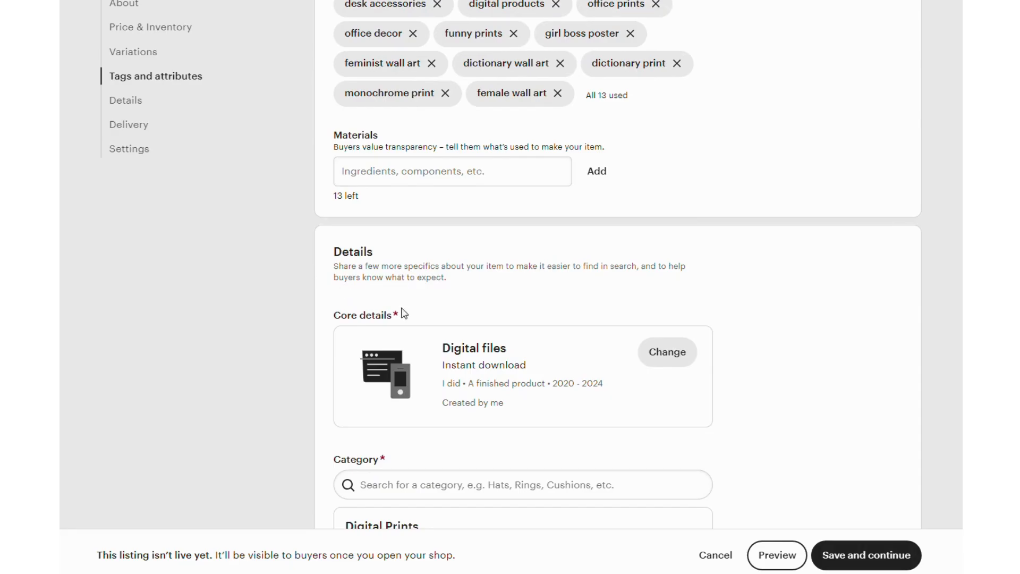
{"action": "scroll", "coordinate": [403, 313], "scroll_direction": "down", "scroll_amount": 2}
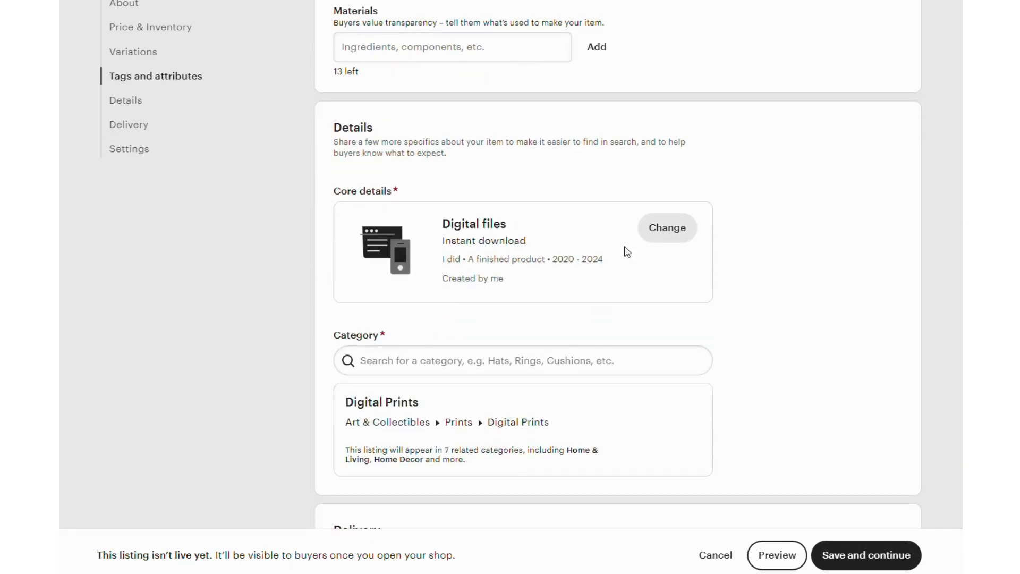
{"action": "scroll", "coordinate": [542, 208], "scroll_direction": "down", "scroll_amount": 2}
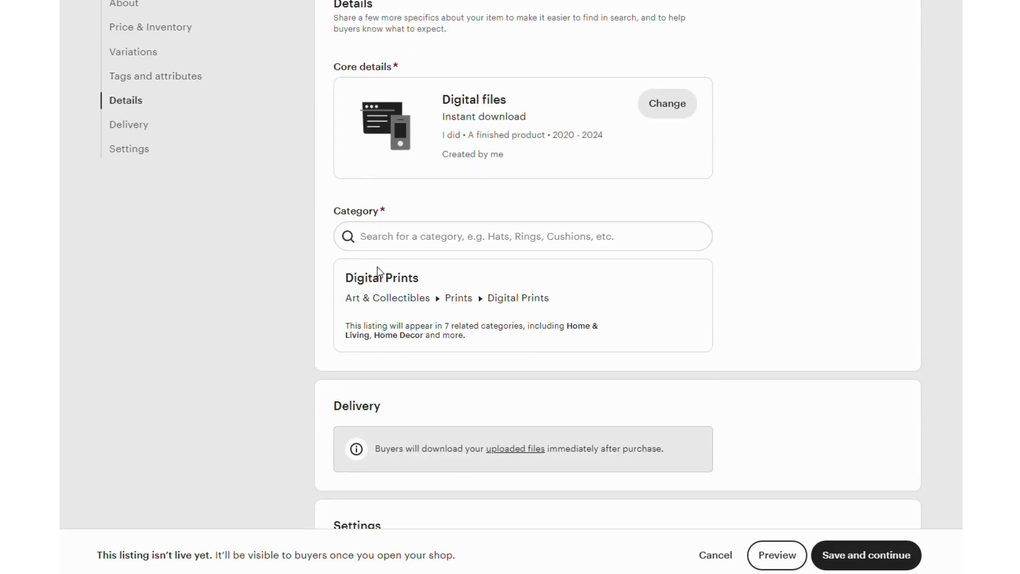
{"action": "scroll", "coordinate": [504, 284], "scroll_direction": "down", "scroll_amount": 3}
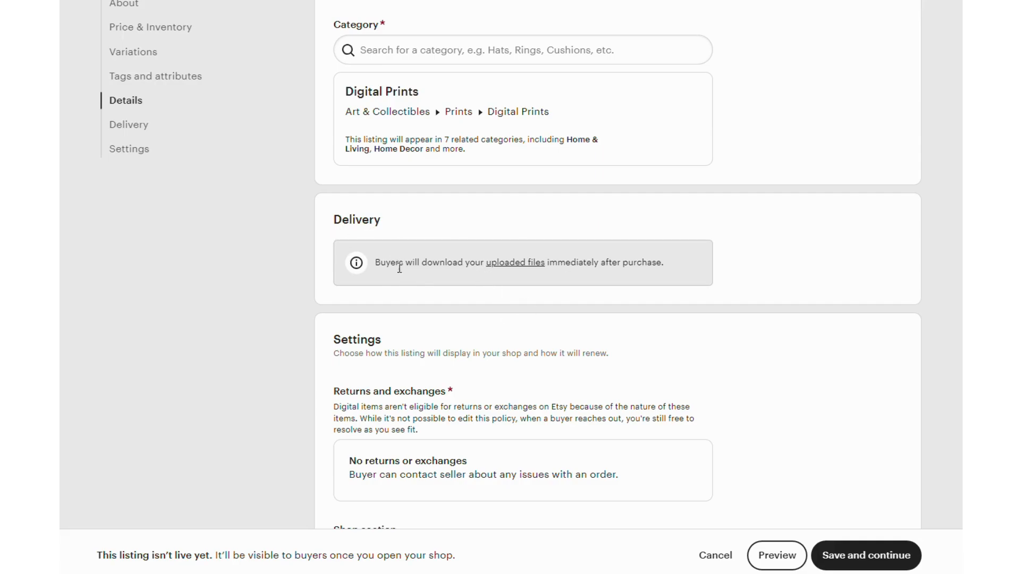
{"action": "scroll", "coordinate": [590, 272], "scroll_direction": "down", "scroll_amount": 2}
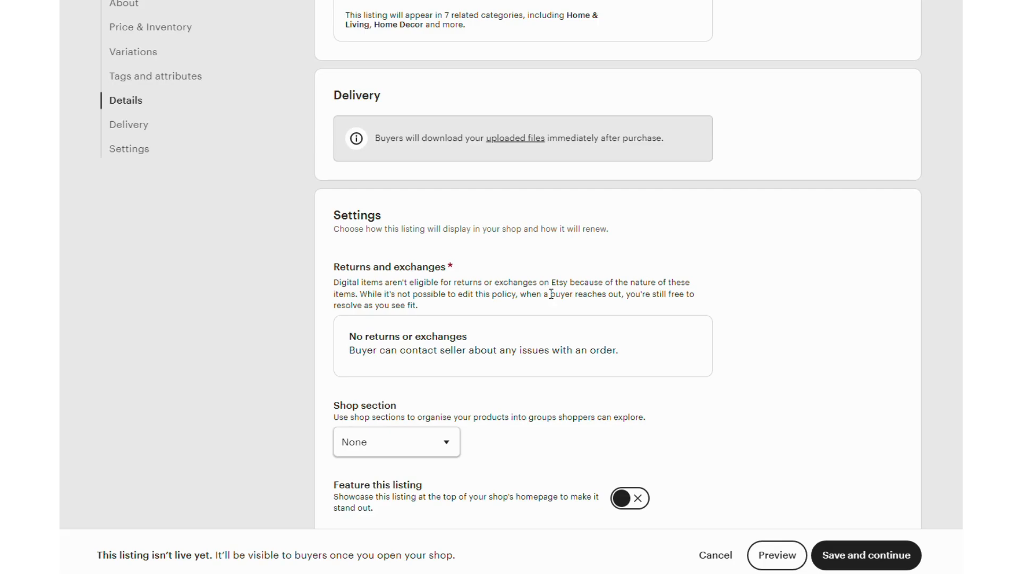
{"action": "scroll", "coordinate": [452, 345], "scroll_direction": "down", "scroll_amount": 1}
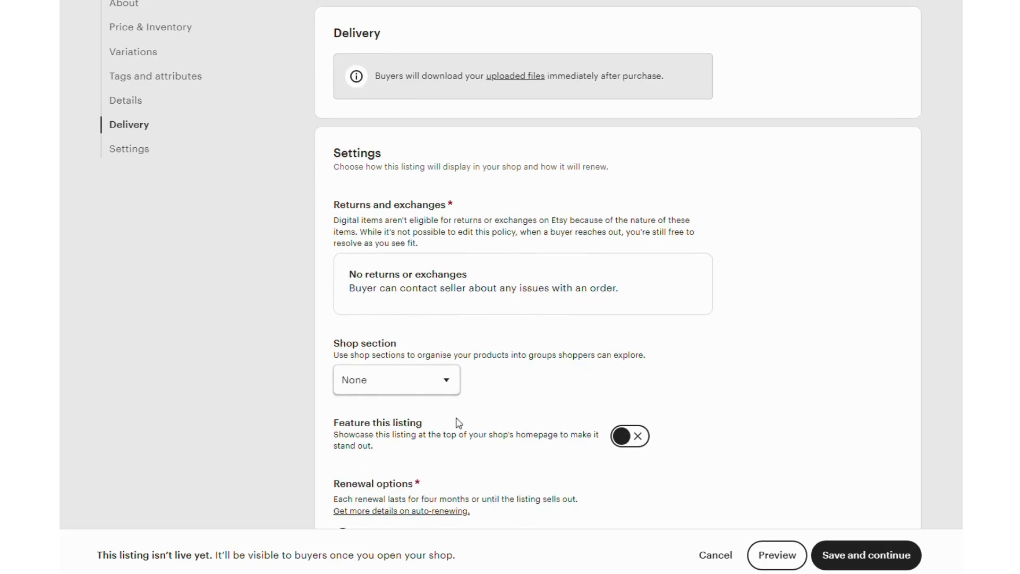
{"action": "scroll", "coordinate": [584, 345], "scroll_direction": "down", "scroll_amount": 2}
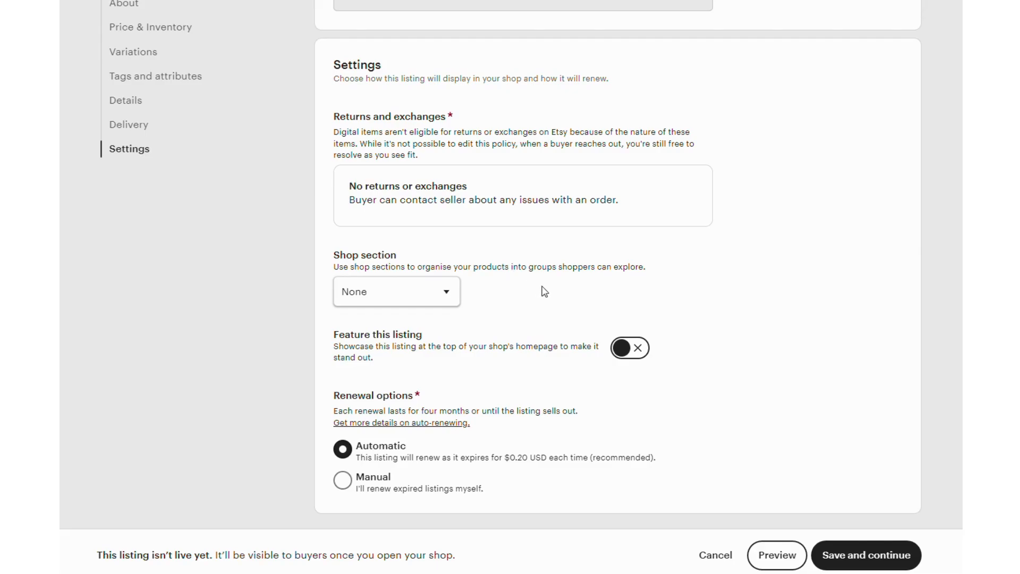
Step: Add a new shop section titled "Dictionary Prints" for the listing and save it
{"action": "left_click", "coordinate": [449, 291]}
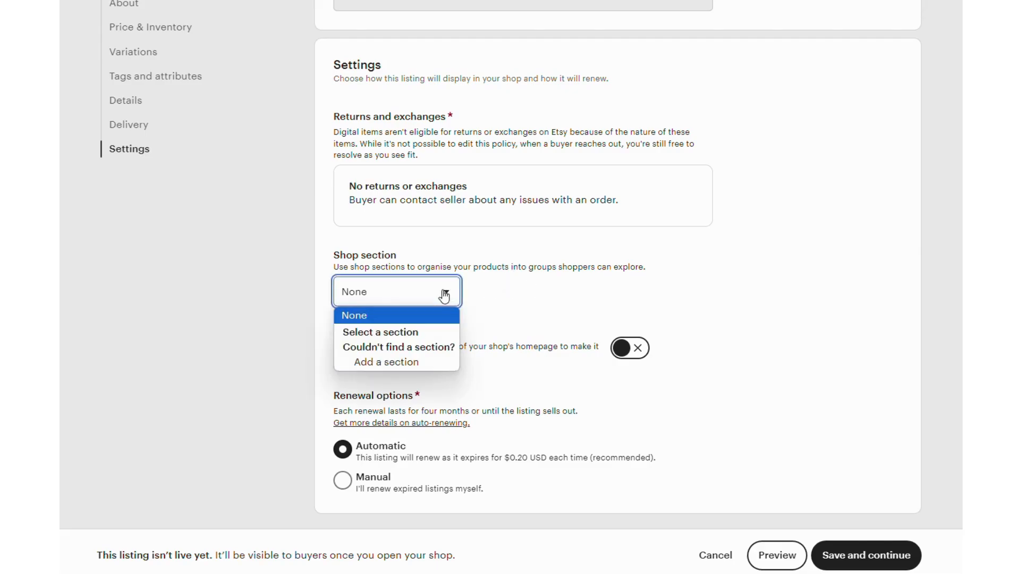
{"action": "left_click", "coordinate": [400, 362]}
{"action": "left_click", "coordinate": [475, 284]}
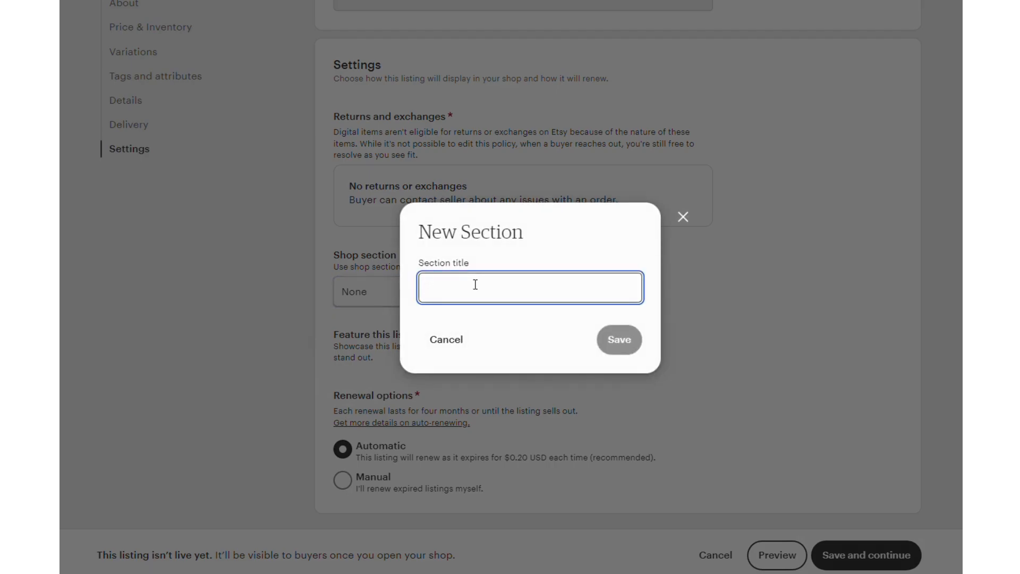
{"action": "type", "text": "Di"}
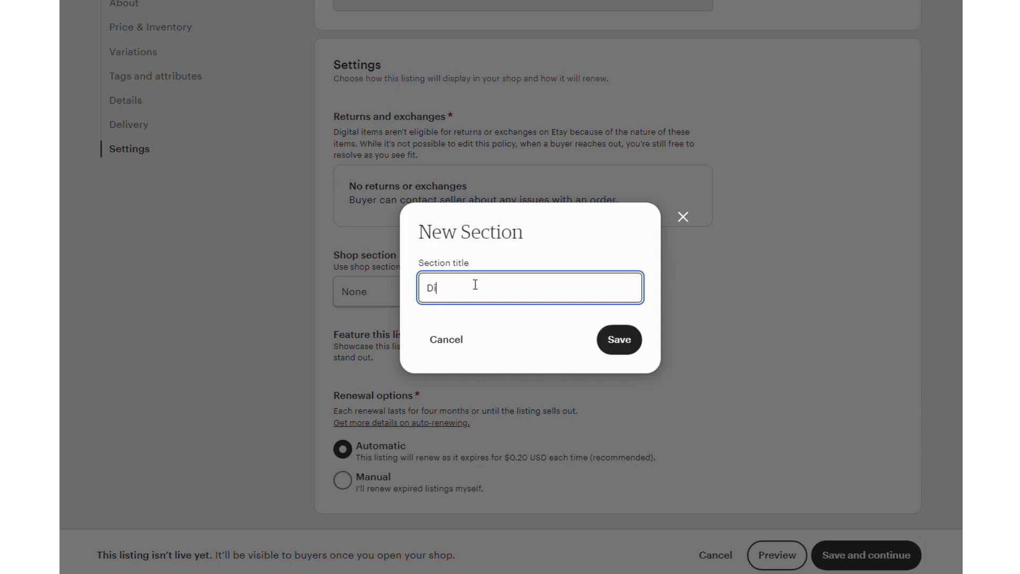
{"action": "type", "text": "ctionary Prints"}
{"action": "left_click", "coordinate": [612, 347]}
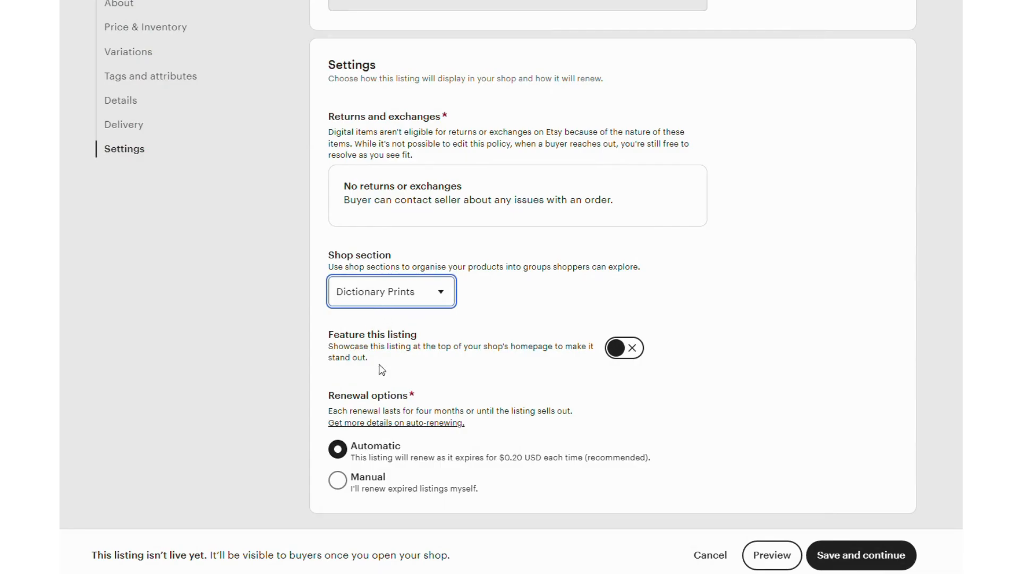
Step: Turn on featuring this listing at the top of the shop's homepage
{"action": "left_click", "coordinate": [616, 347]}
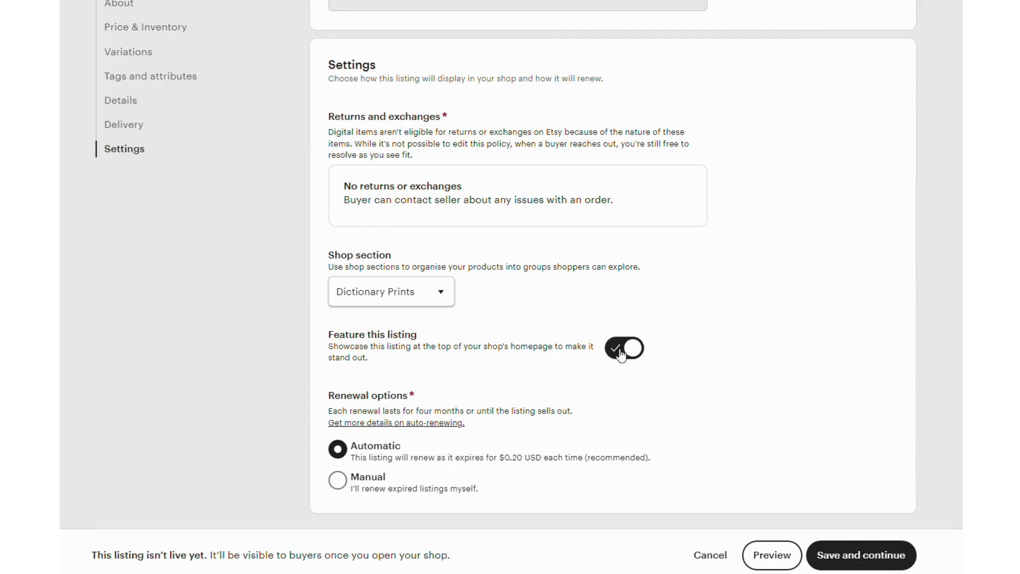
{"action": "left_click", "coordinate": [617, 351]}
{"action": "left_click", "coordinate": [615, 349]}
Step: Set the listing's renewal option to Automatic, then save the listing and continue with the shop setup
{"action": "left_click", "coordinate": [338, 481]}
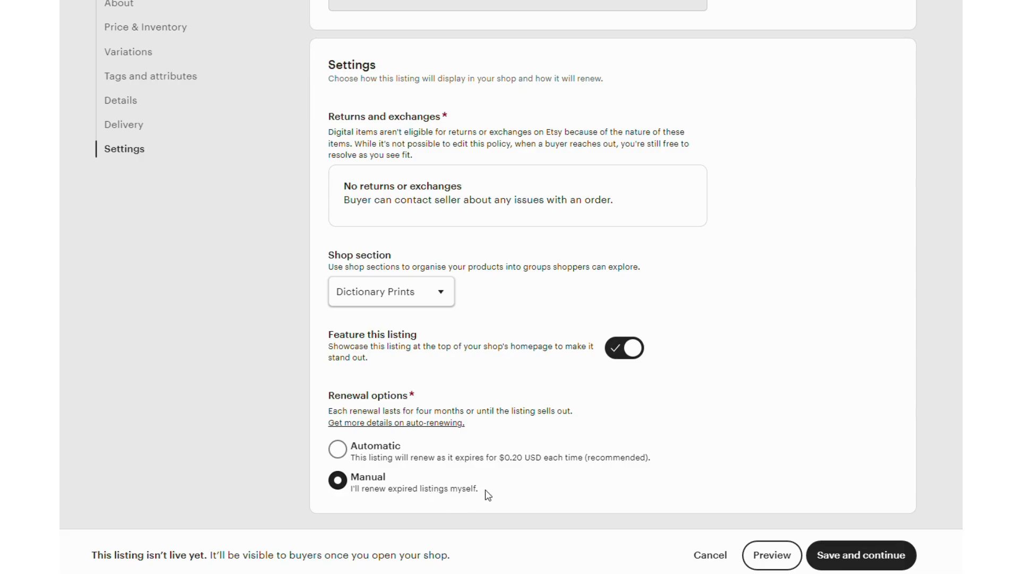
{"action": "left_click", "coordinate": [338, 449]}
{"action": "left_click", "coordinate": [872, 563]}
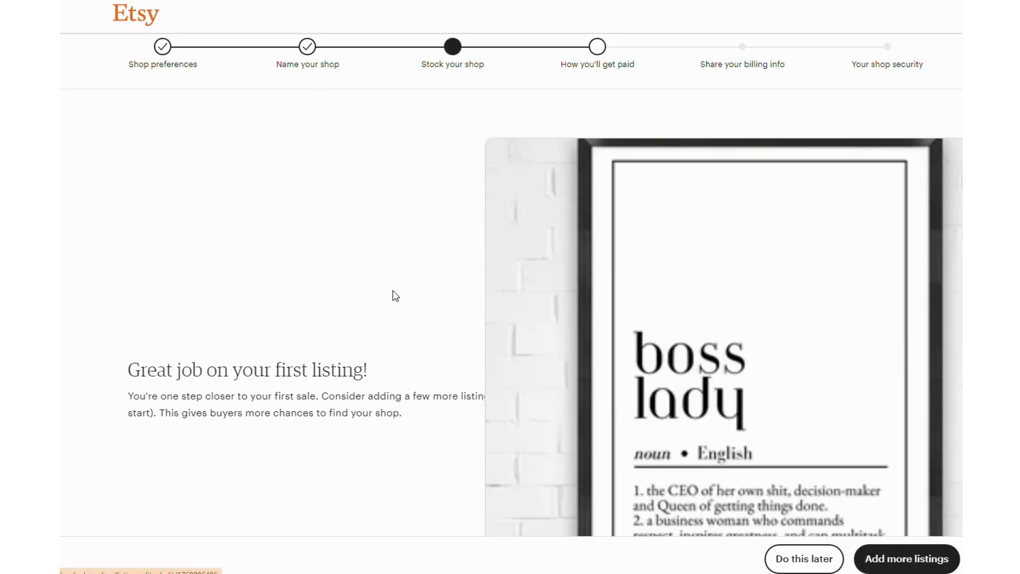
Step: Look over the saved Boss Lady print listing and reopen it to check its title and photos
{"action": "scroll", "coordinate": [416, 220], "scroll_direction": "down", "scroll_amount": 1}
{"action": "scroll", "coordinate": [419, 225], "scroll_direction": "down", "scroll_amount": 3}
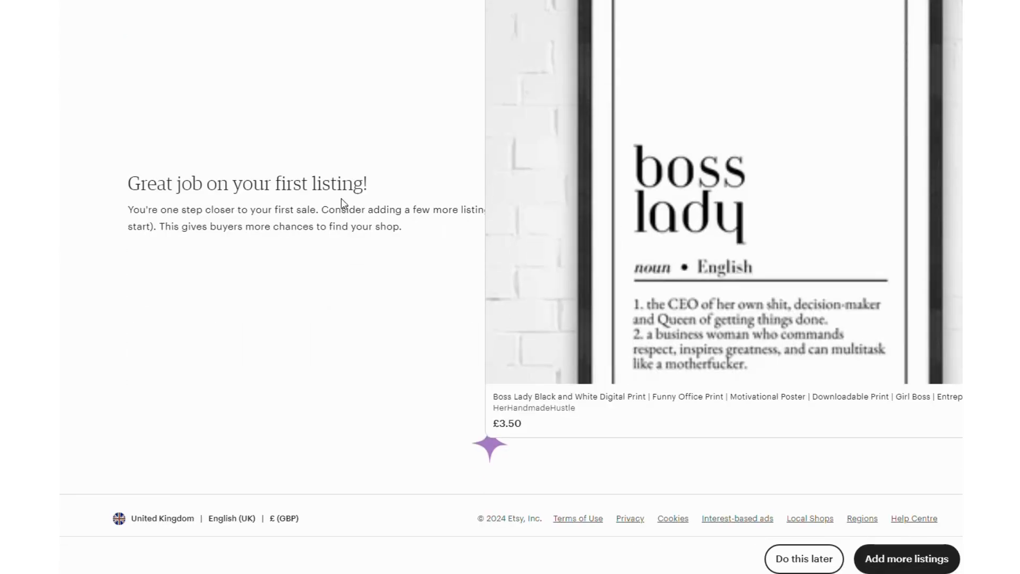
{"action": "scroll", "coordinate": [528, 212], "scroll_direction": "up", "scroll_amount": 2}
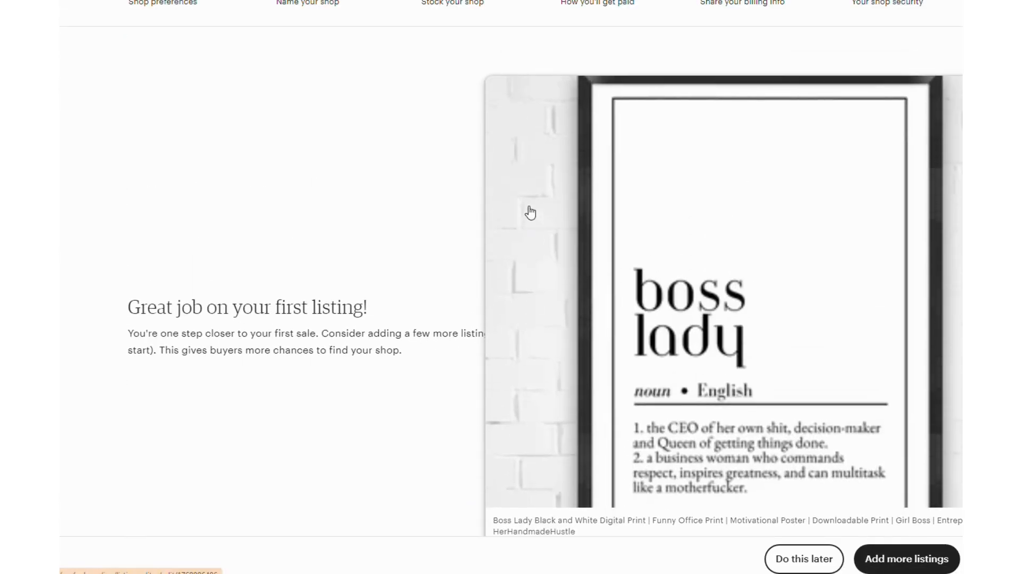
{"action": "left_click", "coordinate": [771, 251]}
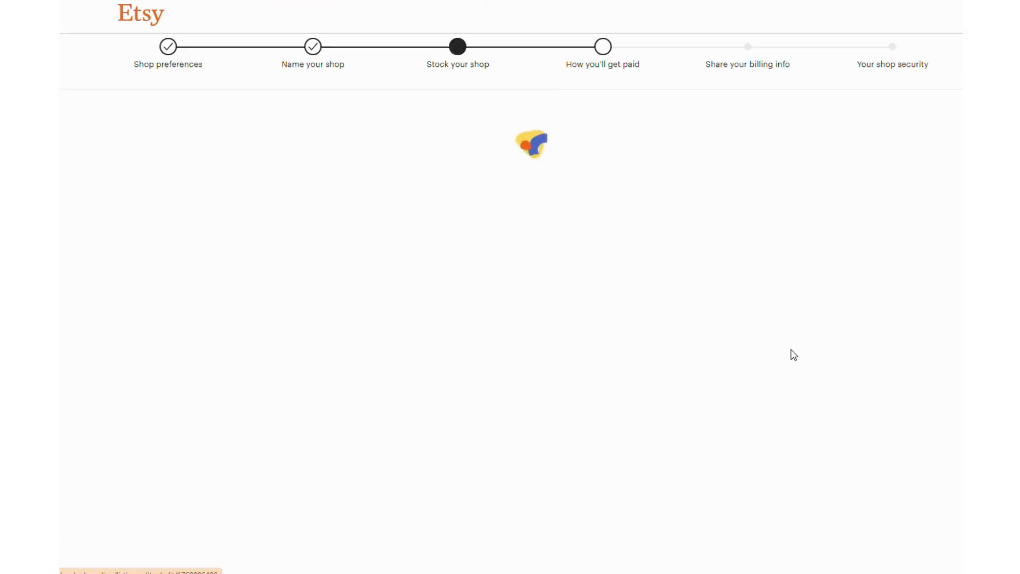
{"action": "scroll", "coordinate": [784, 324], "scroll_direction": "down", "scroll_amount": 3}
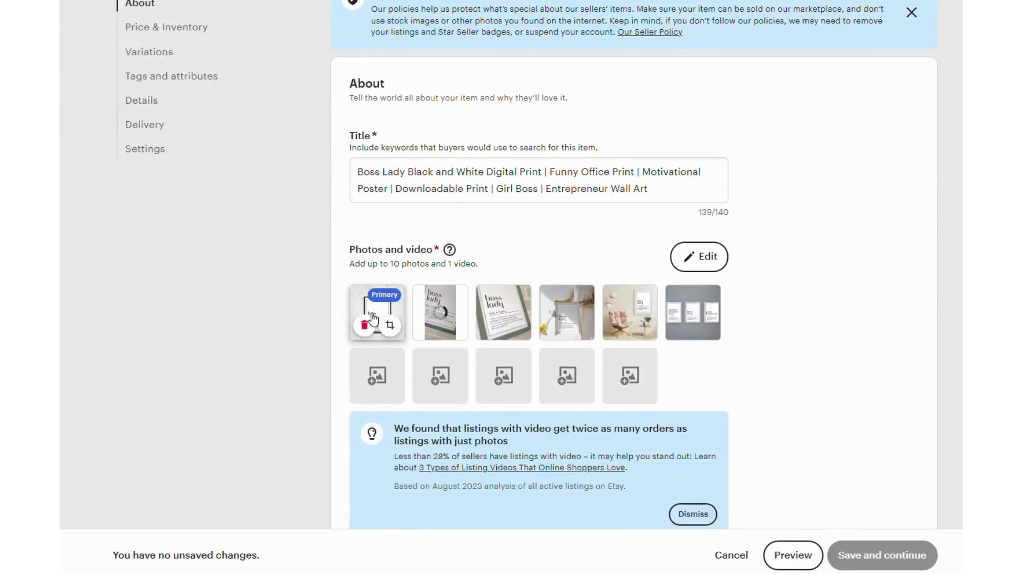
Step: View the listing's primary photo in the photo editor, then close it without making changes
{"action": "left_click", "coordinate": [685, 292]}
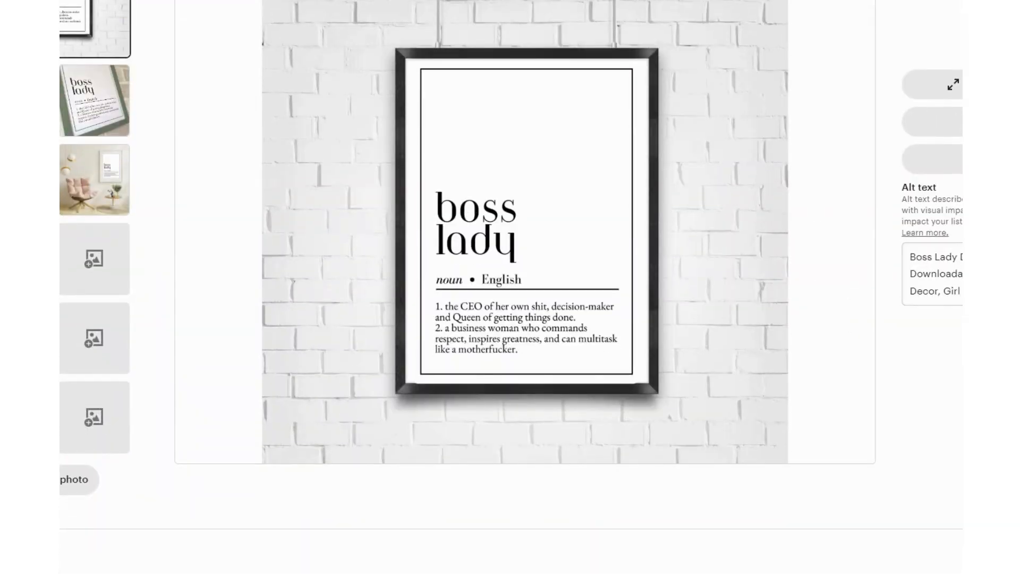
{"action": "key", "text": "Escape"}
{"action": "scroll", "coordinate": [854, 314], "scroll_direction": "up", "scroll_amount": 2}
{"action": "scroll", "coordinate": [876, 409], "scroll_direction": "down", "scroll_amount": 4}
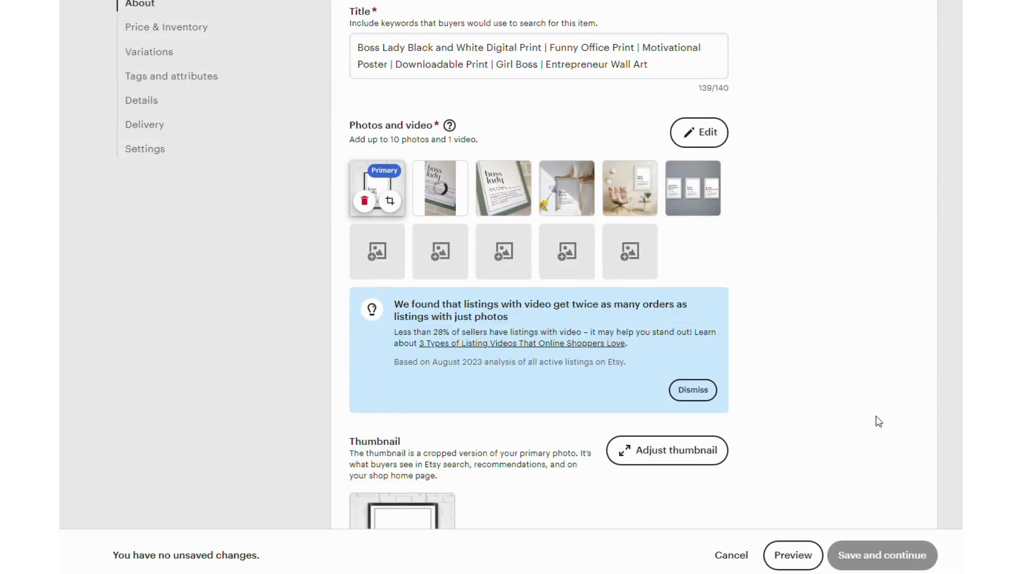
{"action": "scroll", "coordinate": [815, 344], "scroll_direction": "up", "scroll_amount": 4}
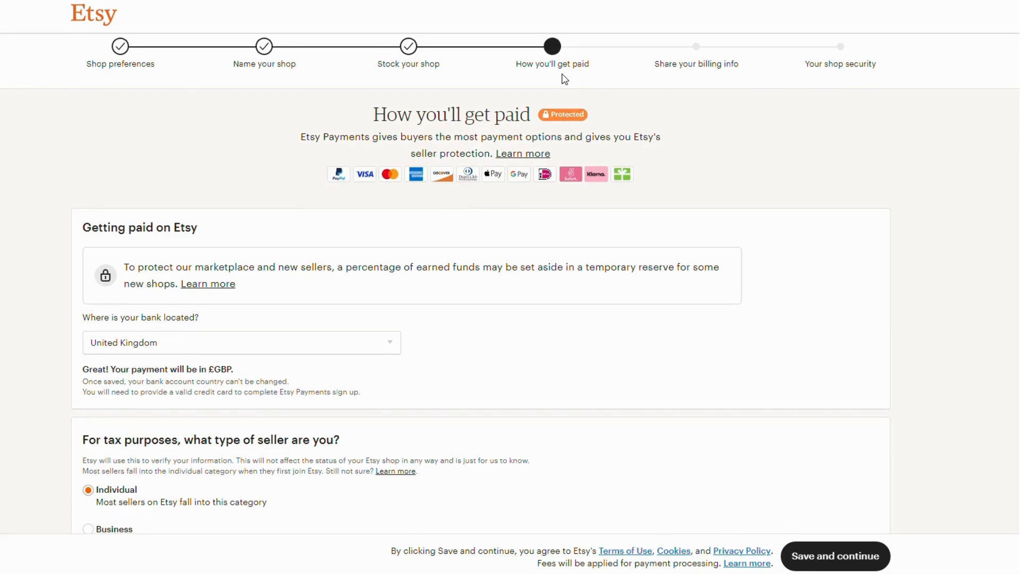
Step: Set the country of residence to United Kingdom in the personal details of the payment setup
{"action": "scroll", "coordinate": [288, 53], "scroll_direction": "down", "scroll_amount": 2}
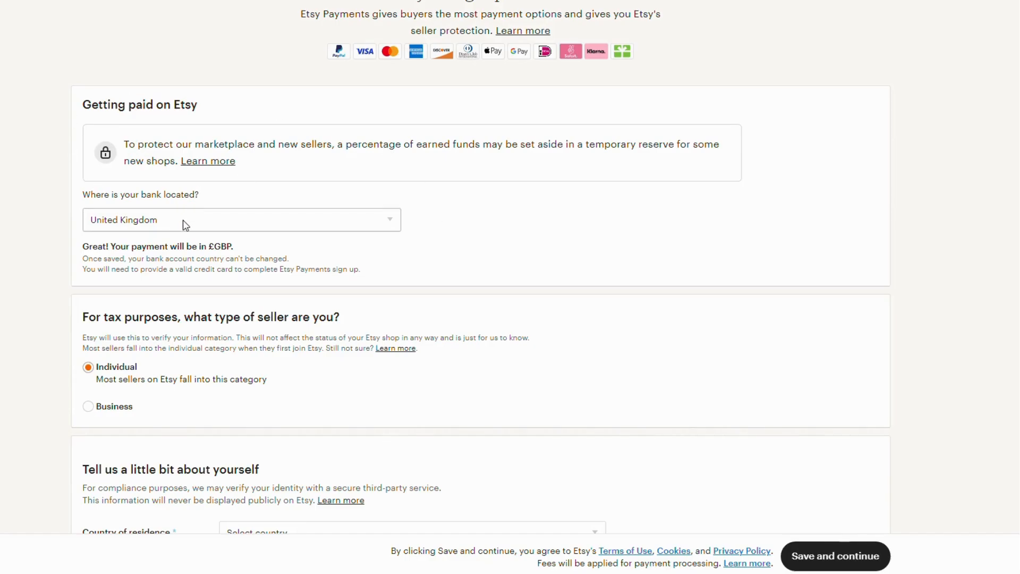
{"action": "scroll", "coordinate": [505, 180], "scroll_direction": "down", "scroll_amount": 2}
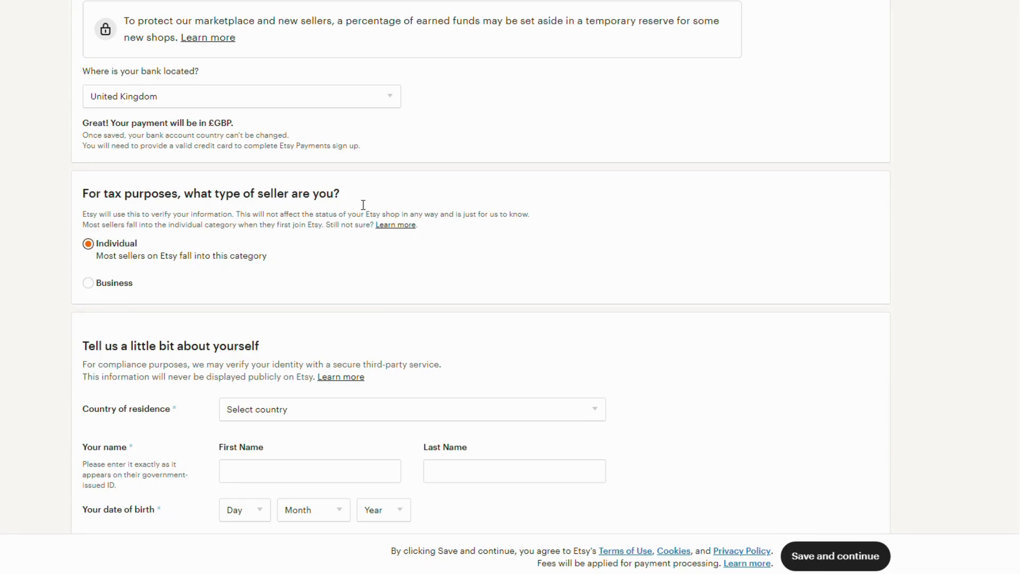
{"action": "scroll", "coordinate": [303, 184], "scroll_direction": "down", "scroll_amount": 2}
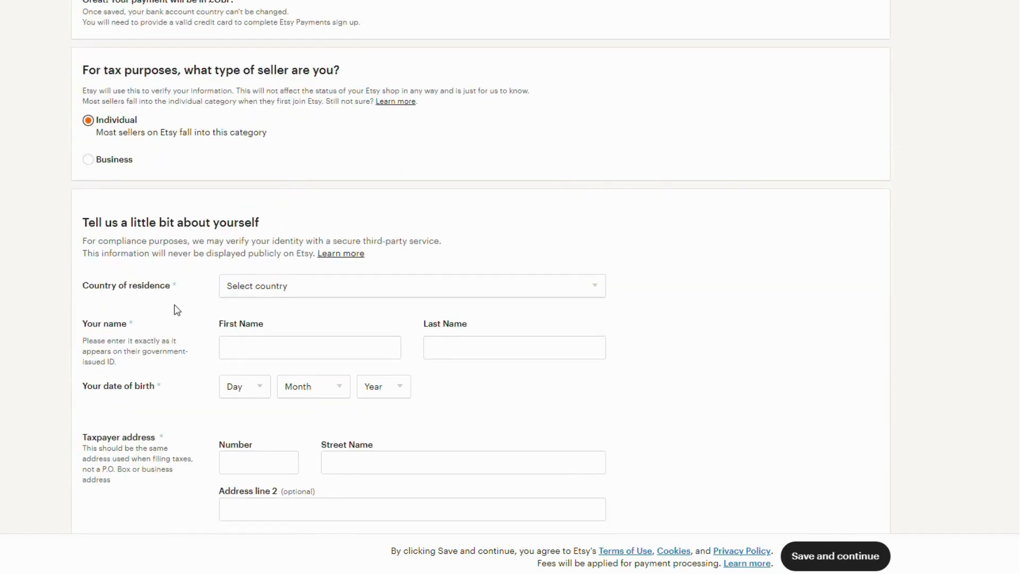
{"action": "left_click", "coordinate": [234, 285]}
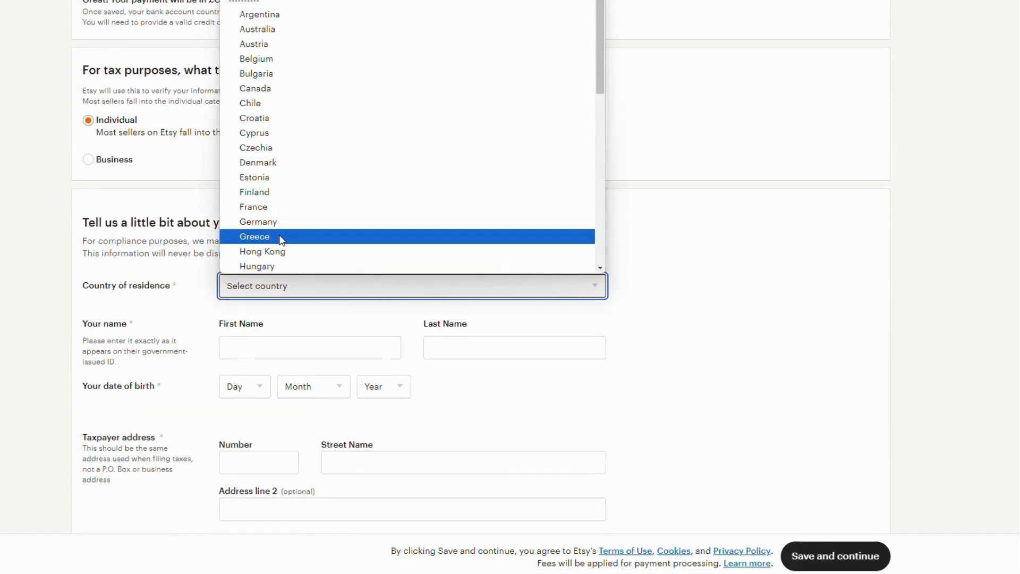
{"action": "scroll", "coordinate": [286, 148], "scroll_direction": "down", "scroll_amount": 5}
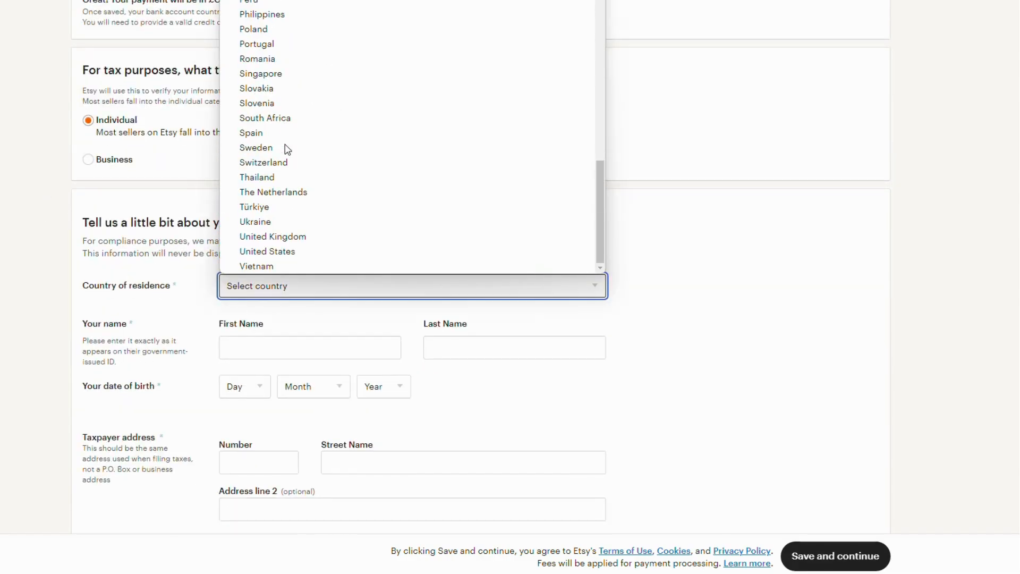
{"action": "left_click", "coordinate": [294, 236]}
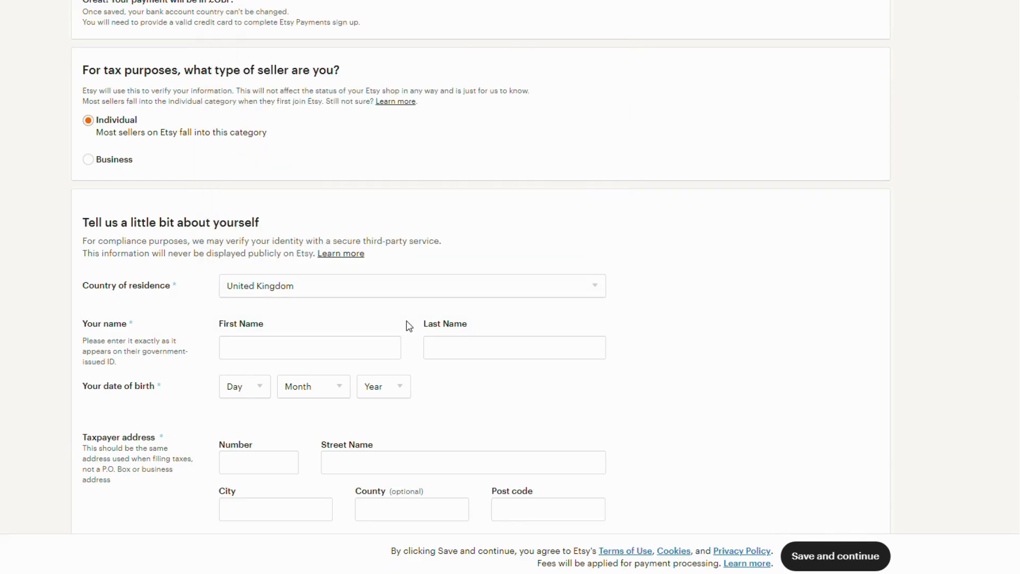
Step: Review the taxpayer address and bank information fields, then try to save the payment details and continue
{"action": "scroll", "coordinate": [411, 327], "scroll_direction": "down", "scroll_amount": 4}
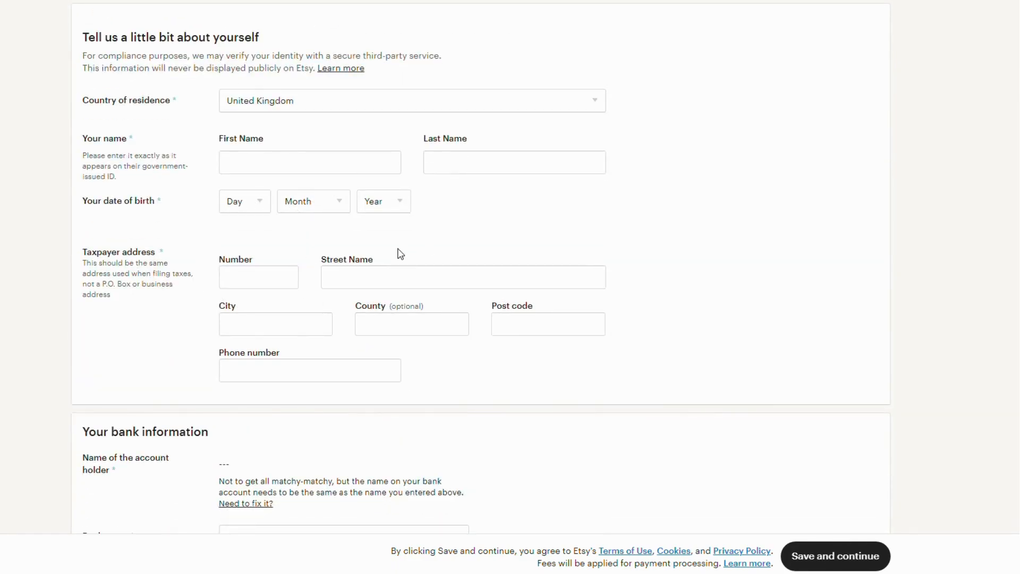
{"action": "scroll", "coordinate": [474, 234], "scroll_direction": "down", "scroll_amount": 4}
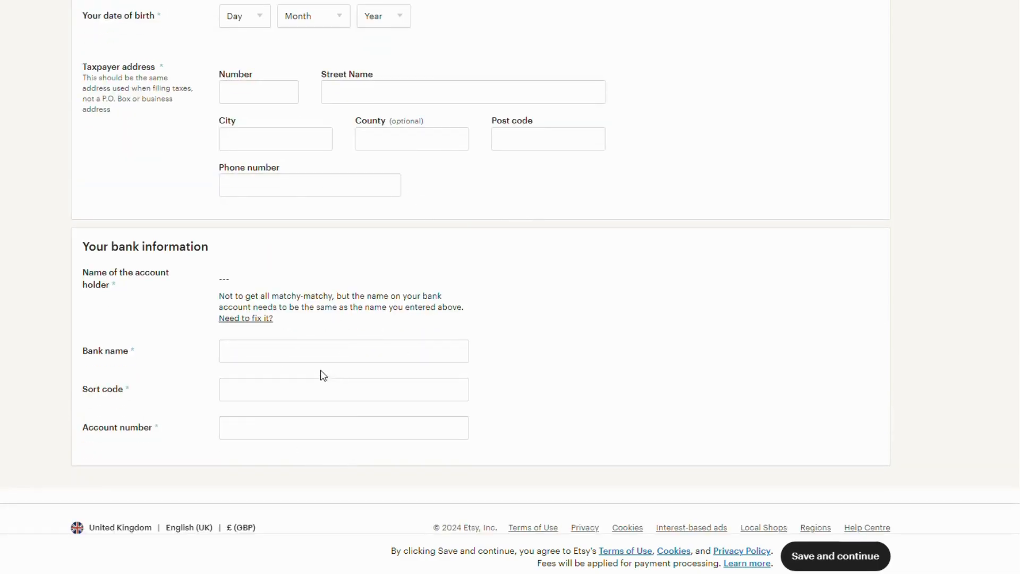
{"action": "scroll", "coordinate": [477, 327], "scroll_direction": "down", "scroll_amount": 2}
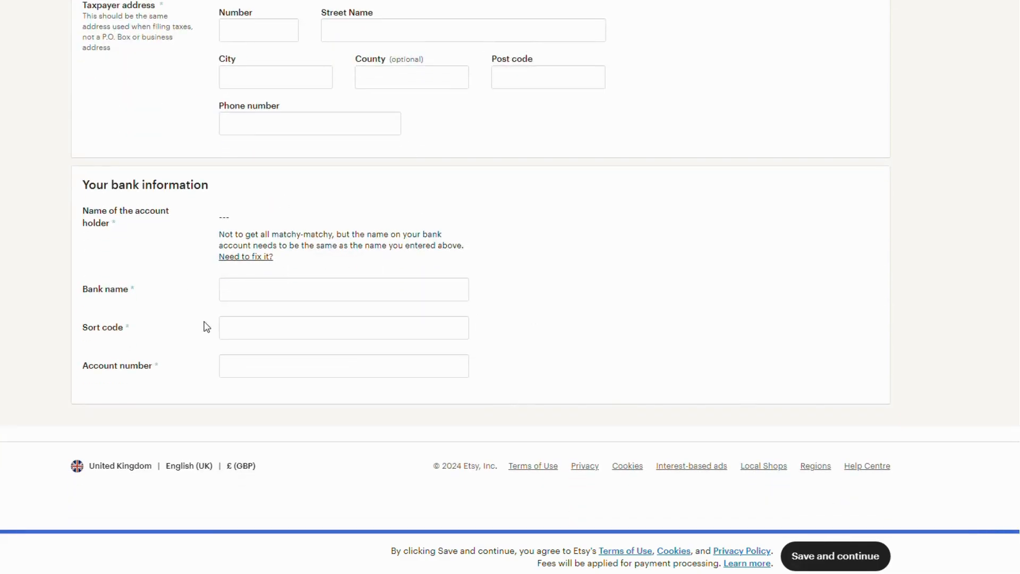
{"action": "left_click", "coordinate": [827, 554]}
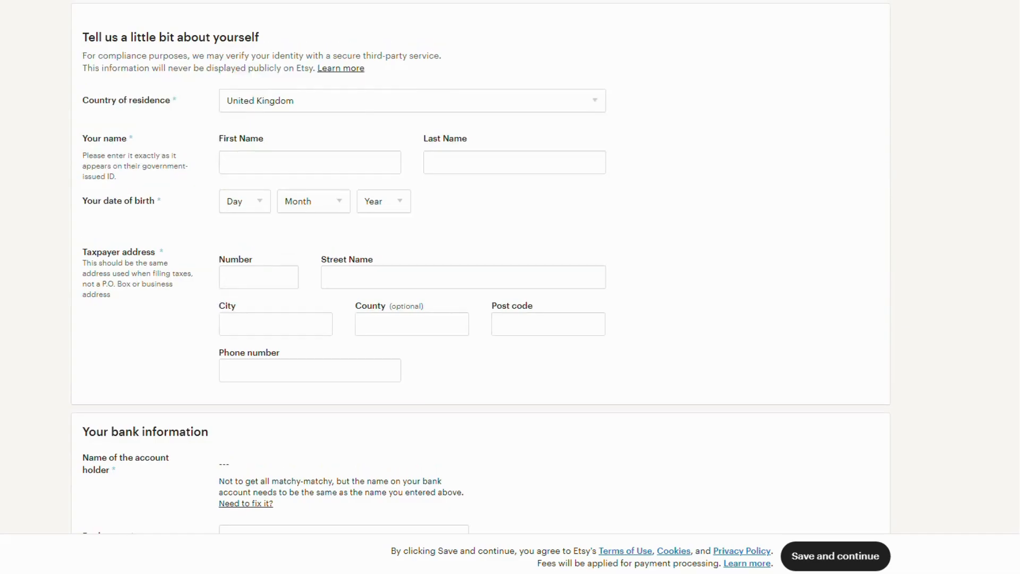